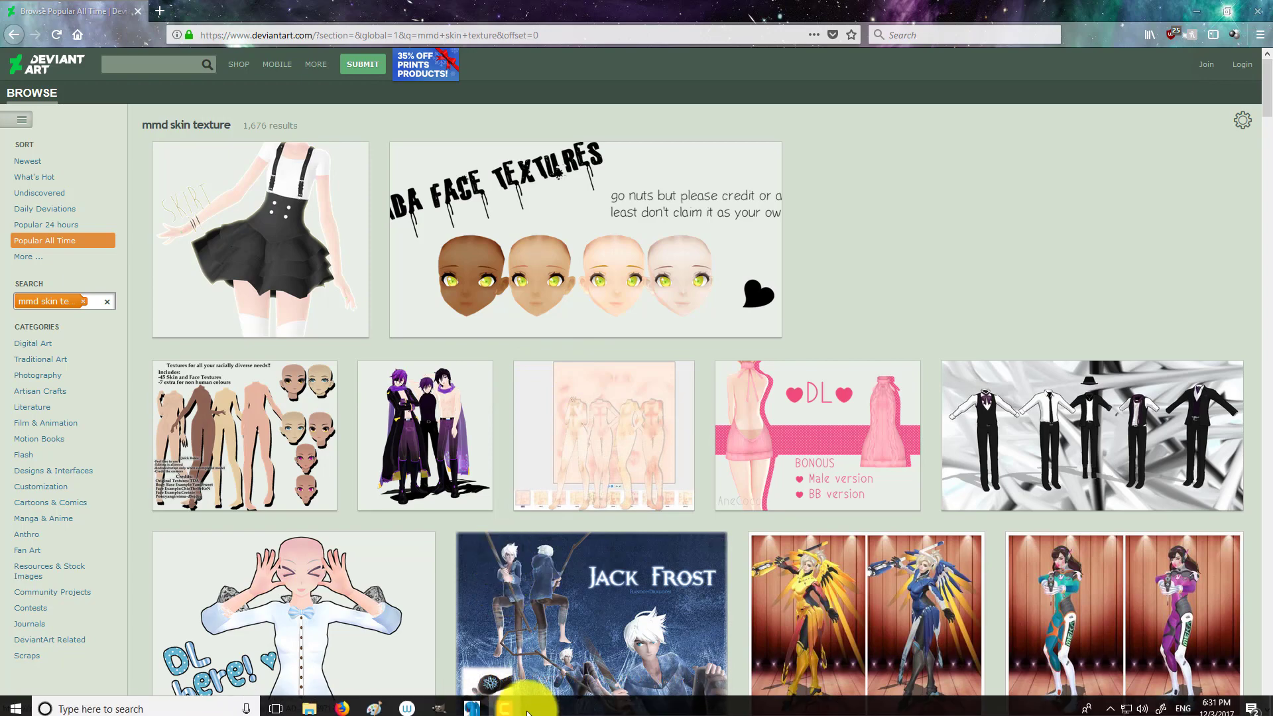
# Switch to GIMP, discard the untitled face texture image without saving, and return to the DeviantArt search results
pyautogui.click(441, 701)
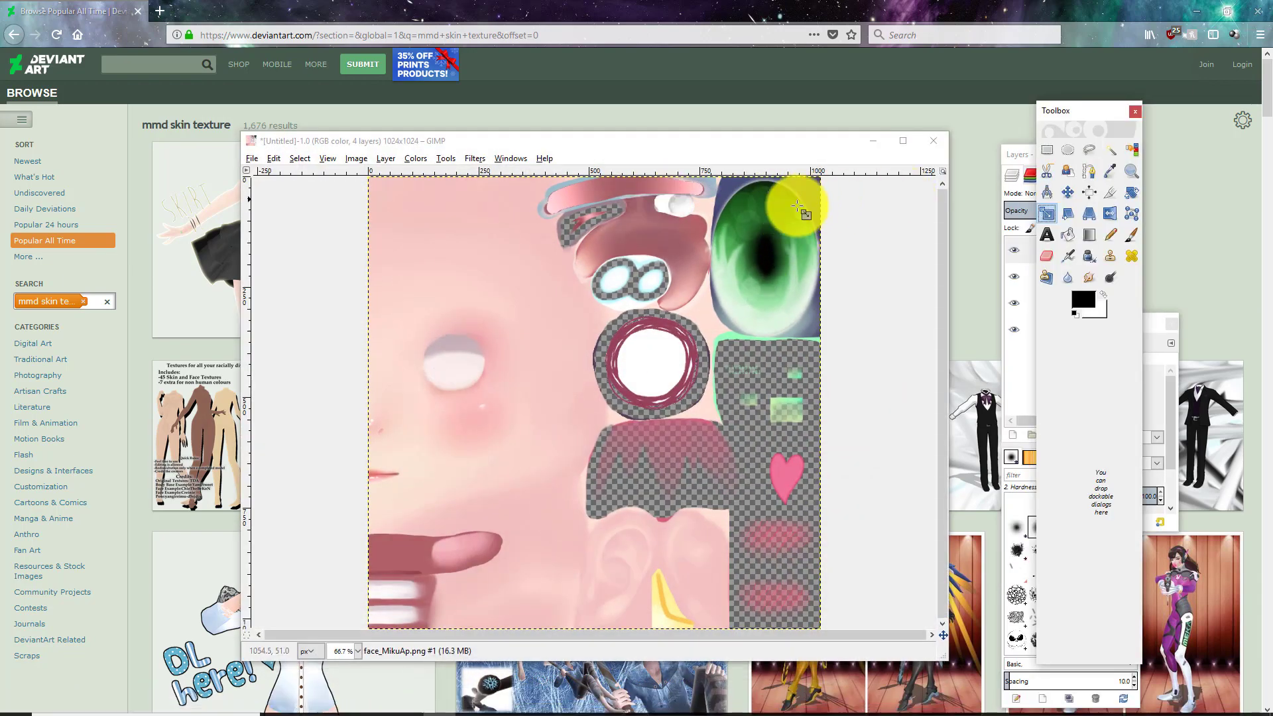
pyautogui.click(933, 141)
pyautogui.click(602, 492)
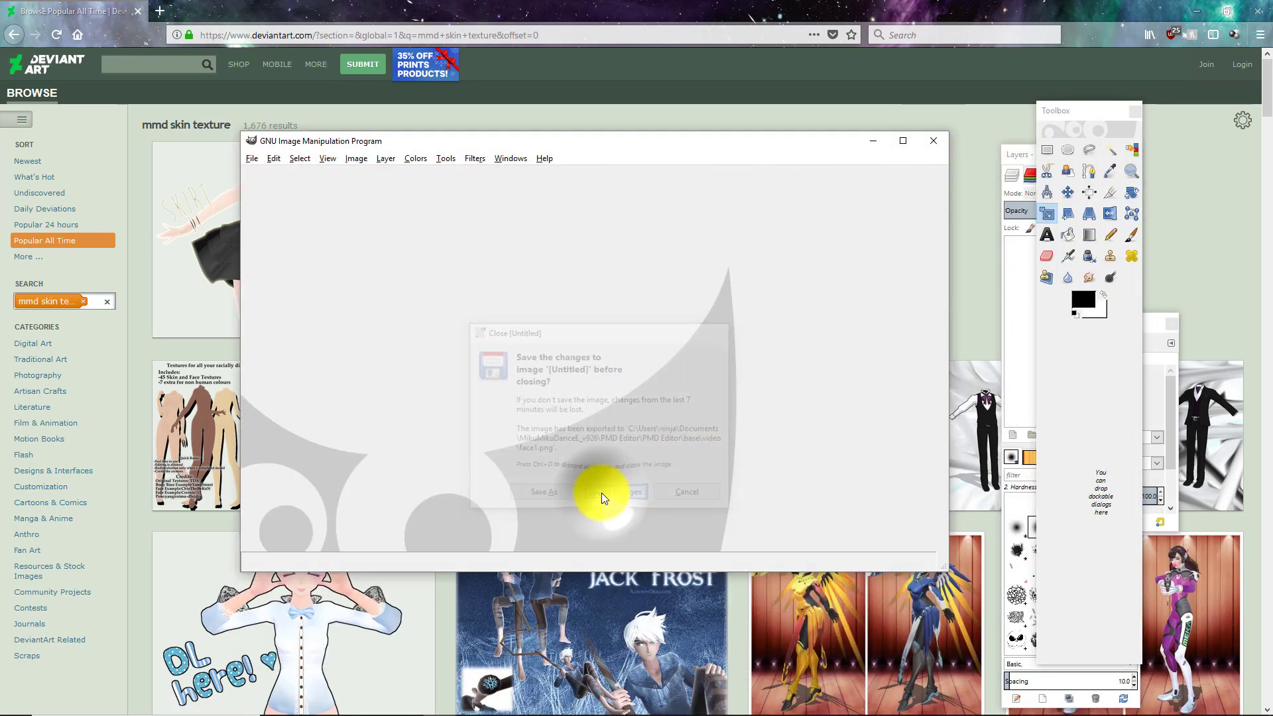
pyautogui.click(683, 89)
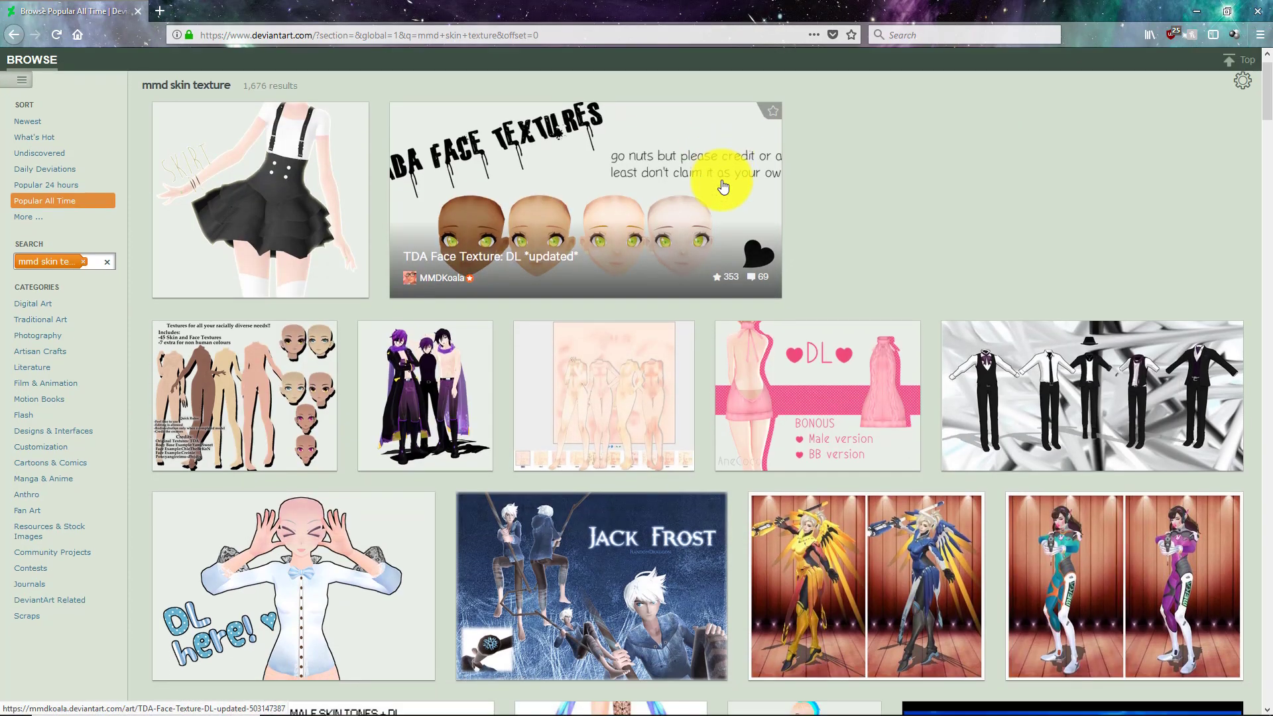
# Browse the mmd skin texture results and open the "[MMD] TDA Natural Skin Tones DOWNLOAD" page
pyautogui.scroll(-4, 721, 187)
pyautogui.scroll(-4, 722, 187)
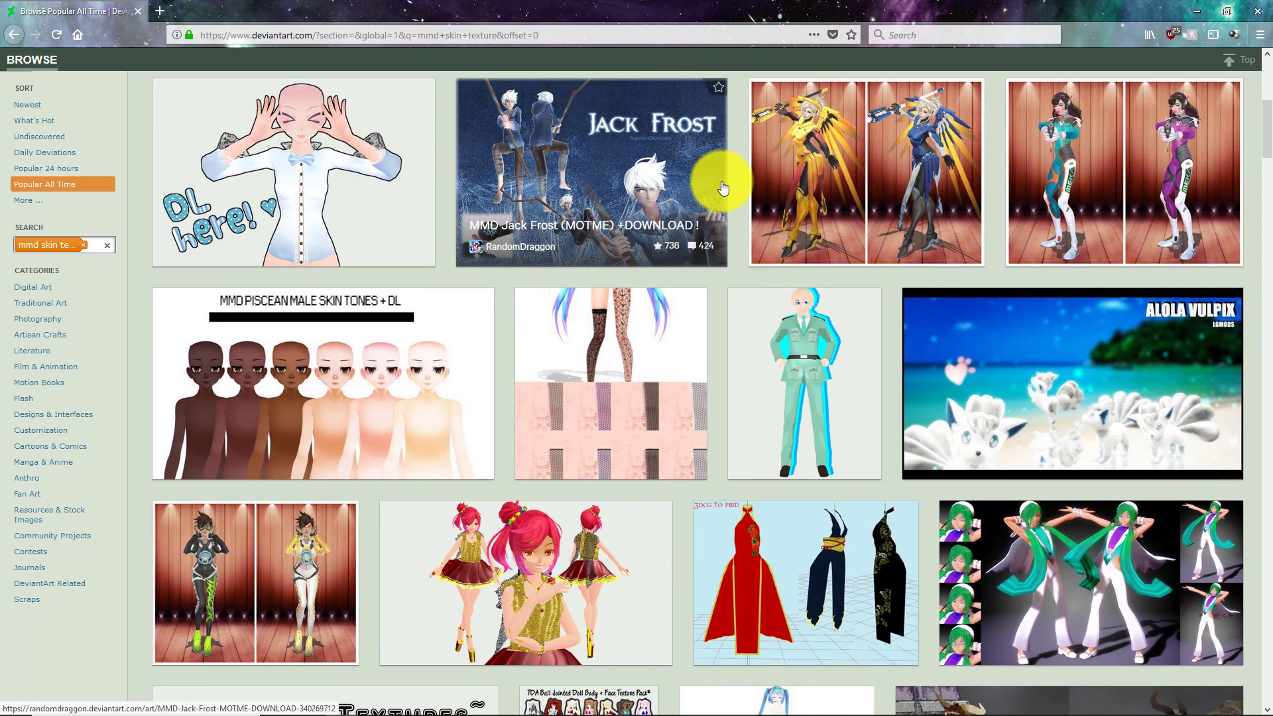
pyautogui.scroll(-3, 723, 187)
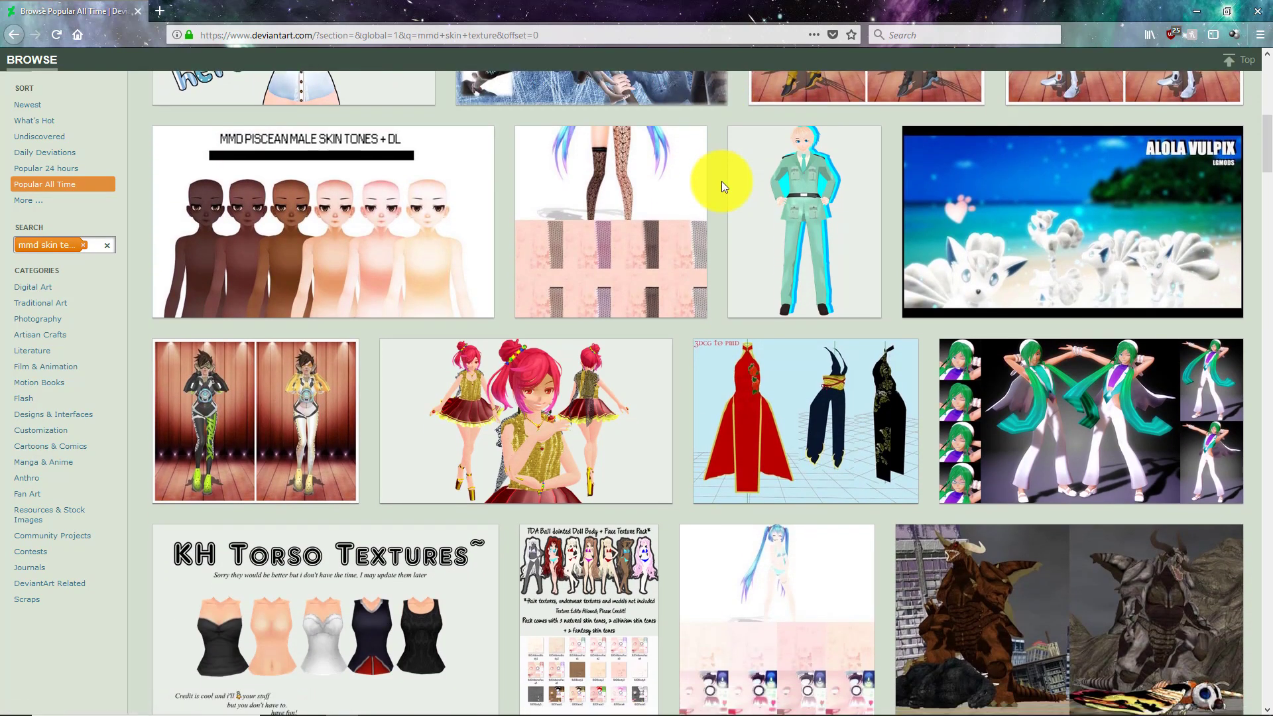
pyautogui.scroll(-3, 722, 181)
pyautogui.scroll(-2, 721, 181)
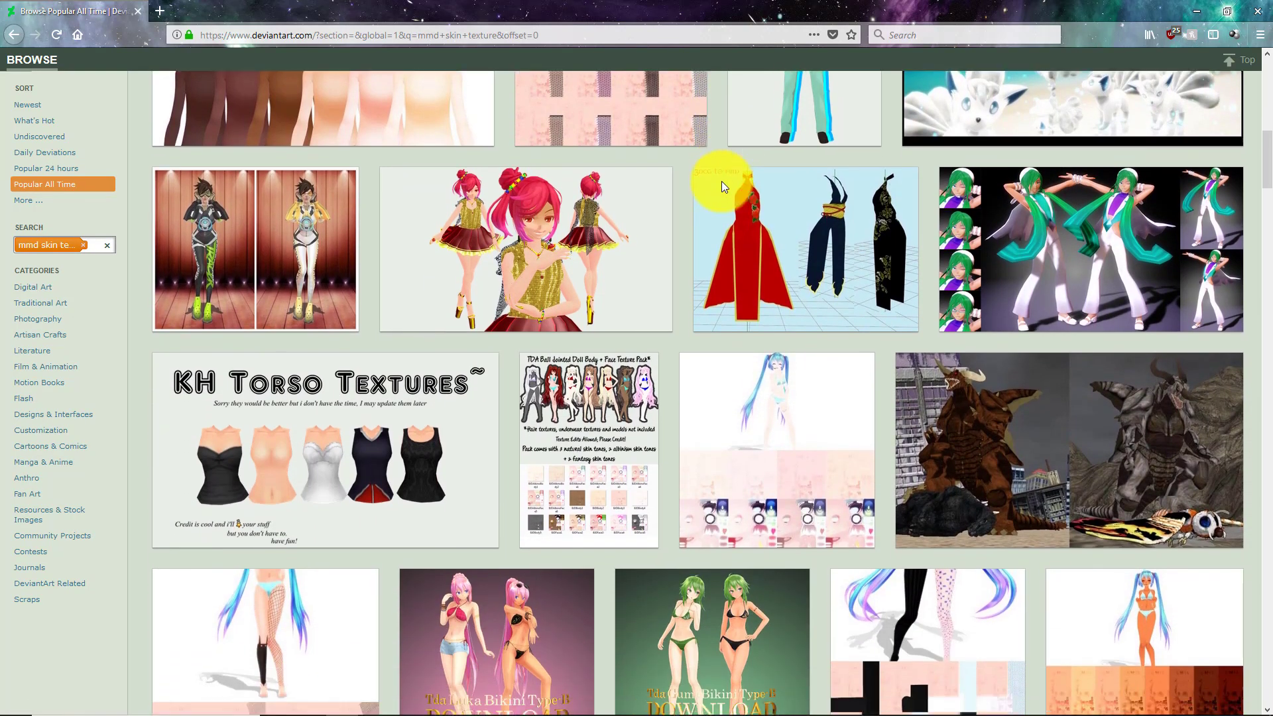
pyautogui.scroll(-2, 722, 184)
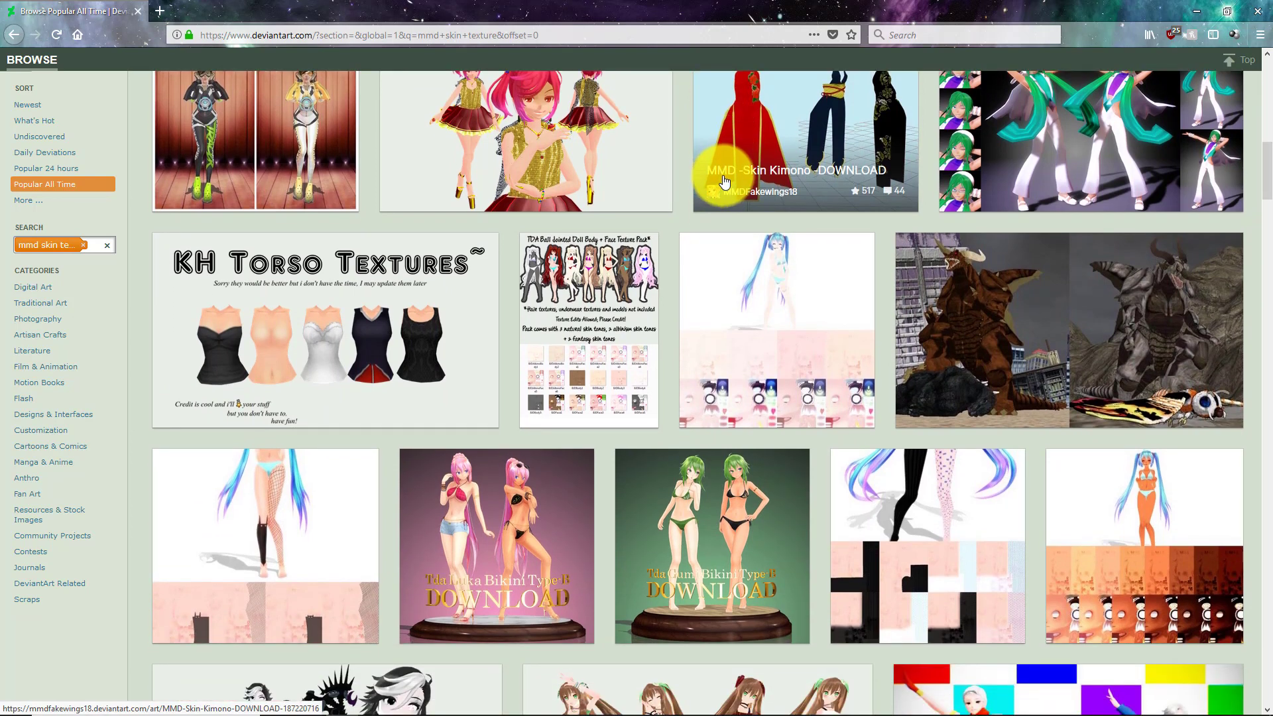
pyautogui.scroll(-8, 724, 181)
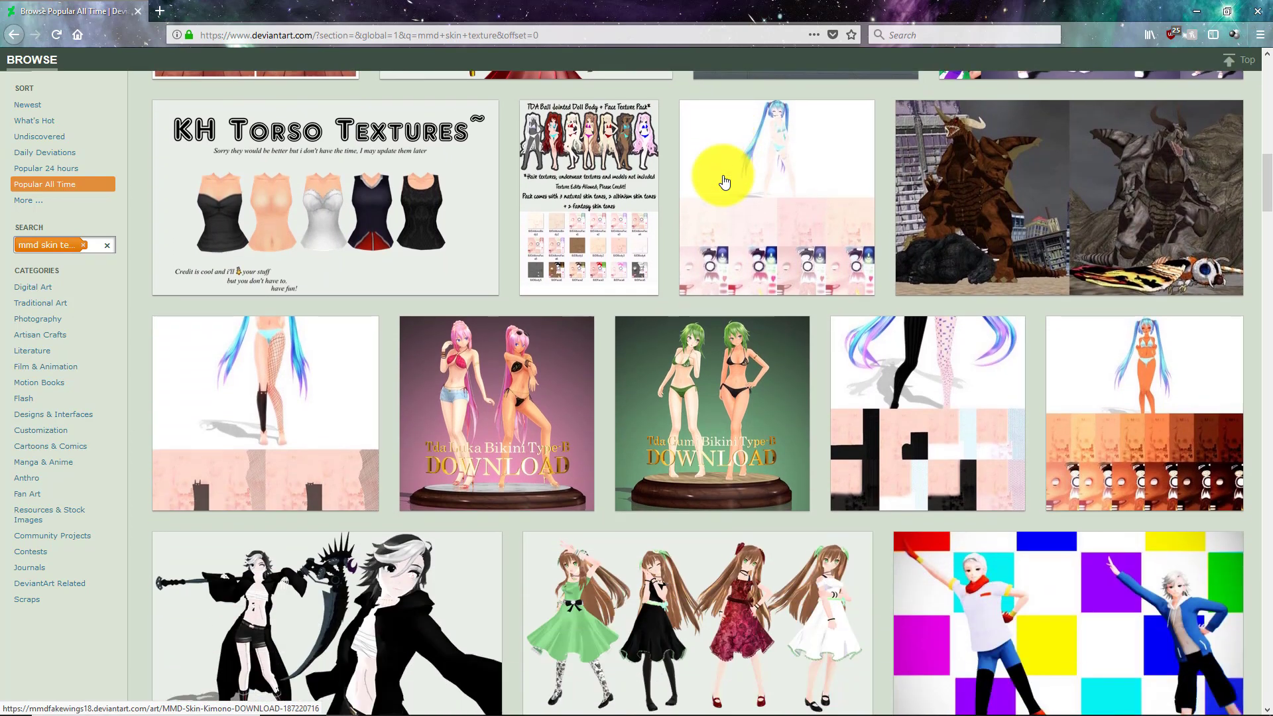
pyautogui.scroll(-5, 724, 181)
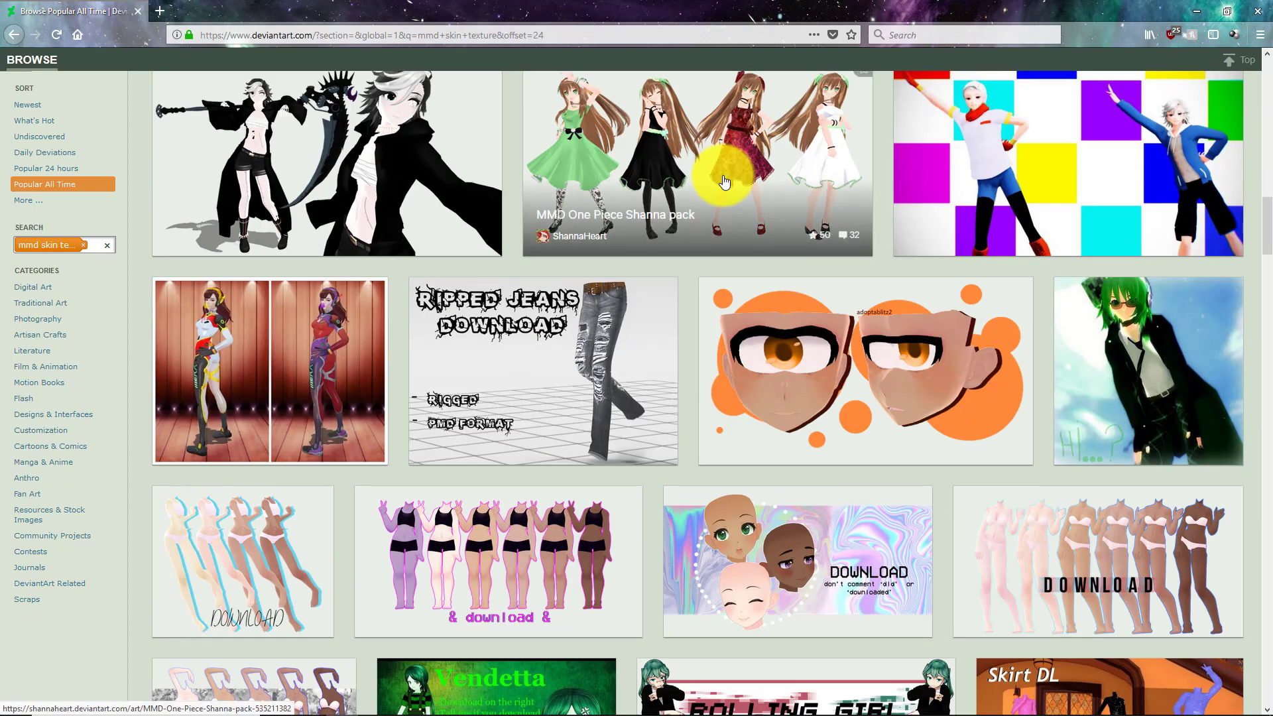
pyautogui.scroll(-7, 799, 255)
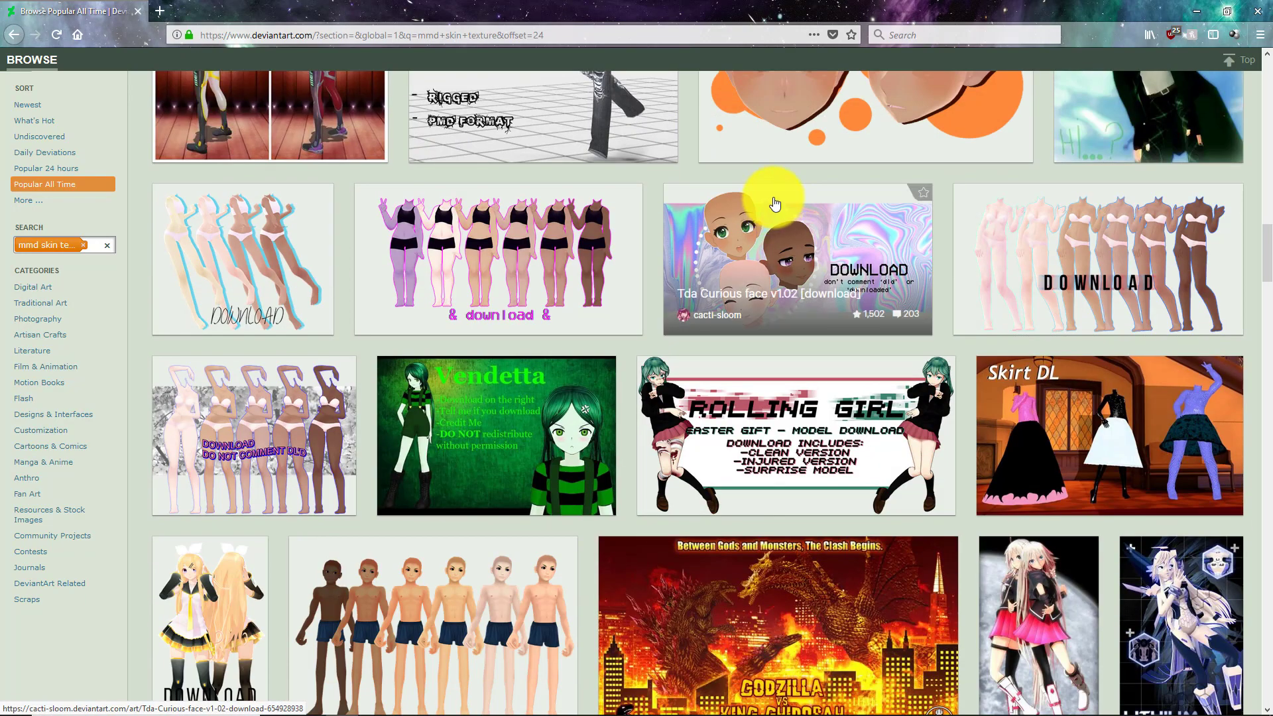
pyautogui.scroll(-6, 740, 166)
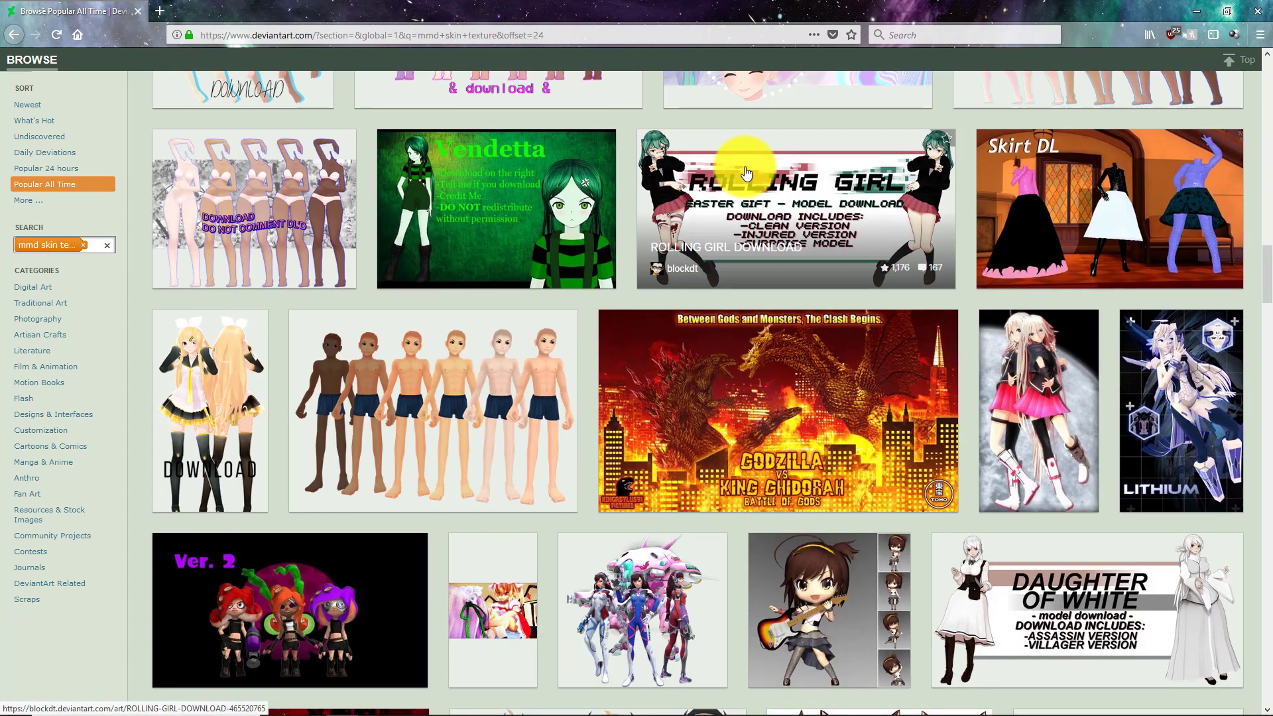
pyautogui.scroll(-2, 729, 212)
pyautogui.scroll(-3, 725, 388)
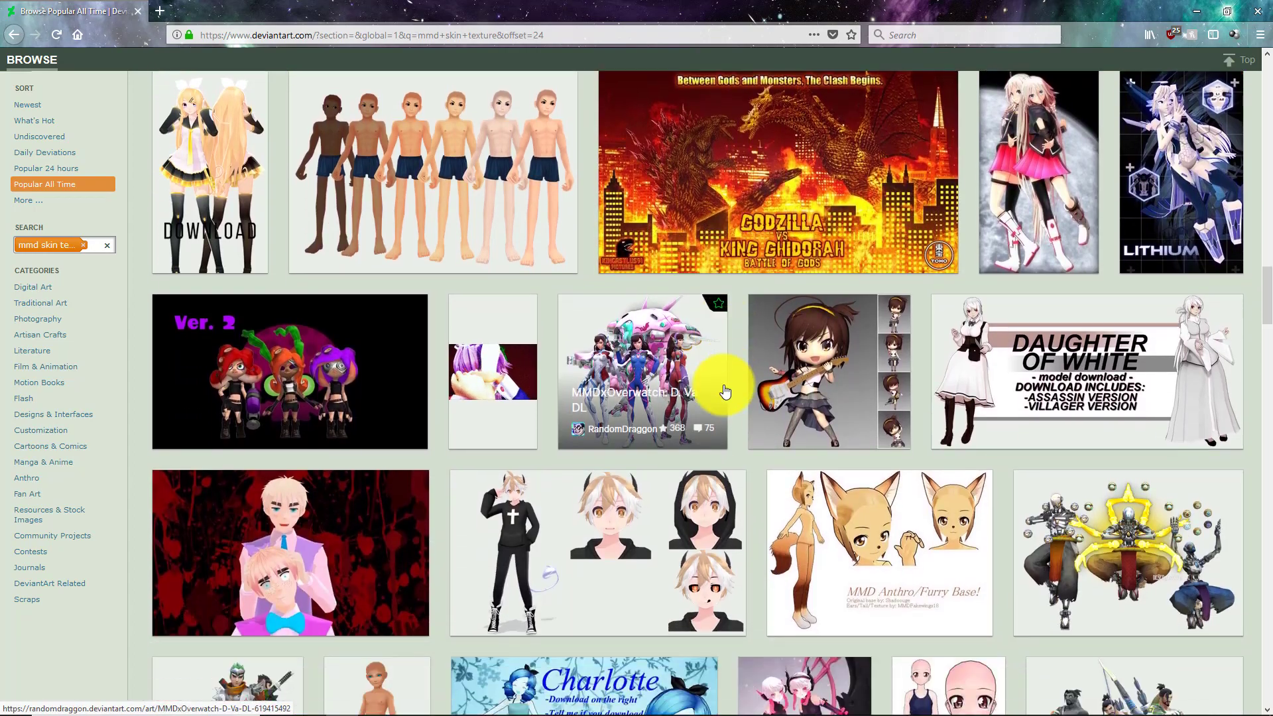
pyautogui.scroll(-7, 847, 416)
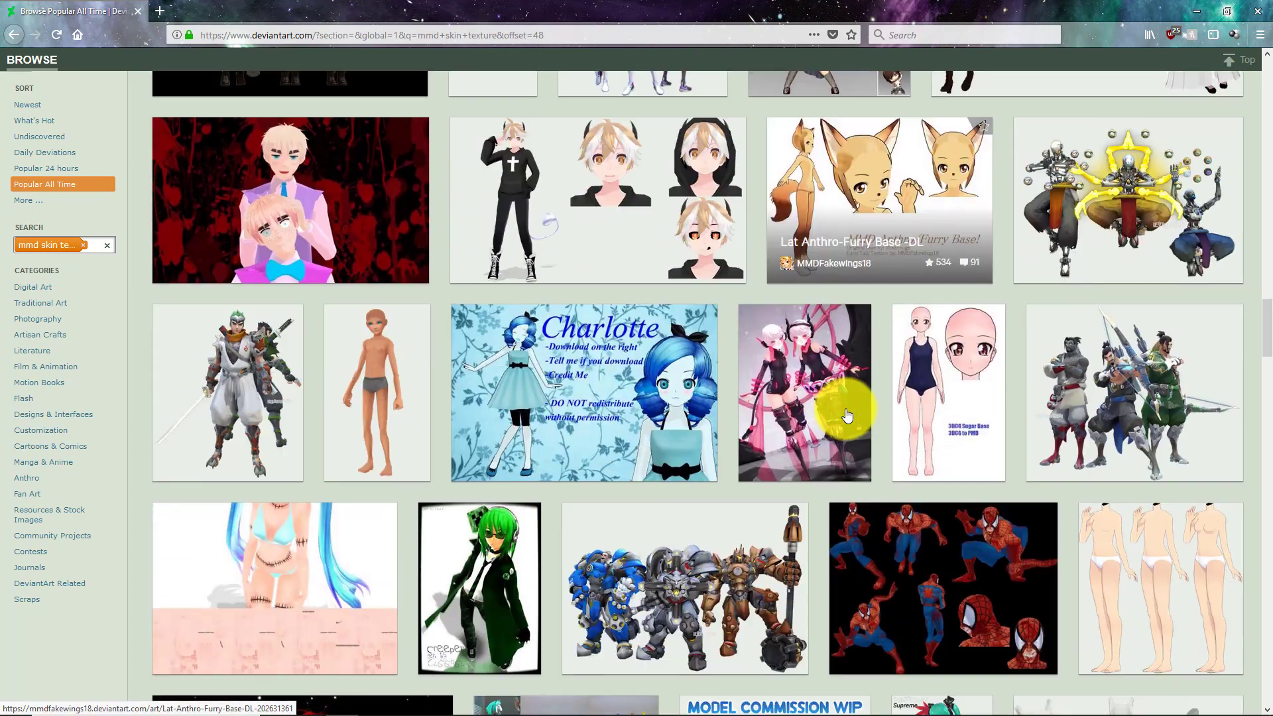
pyautogui.scroll(-12, 848, 414)
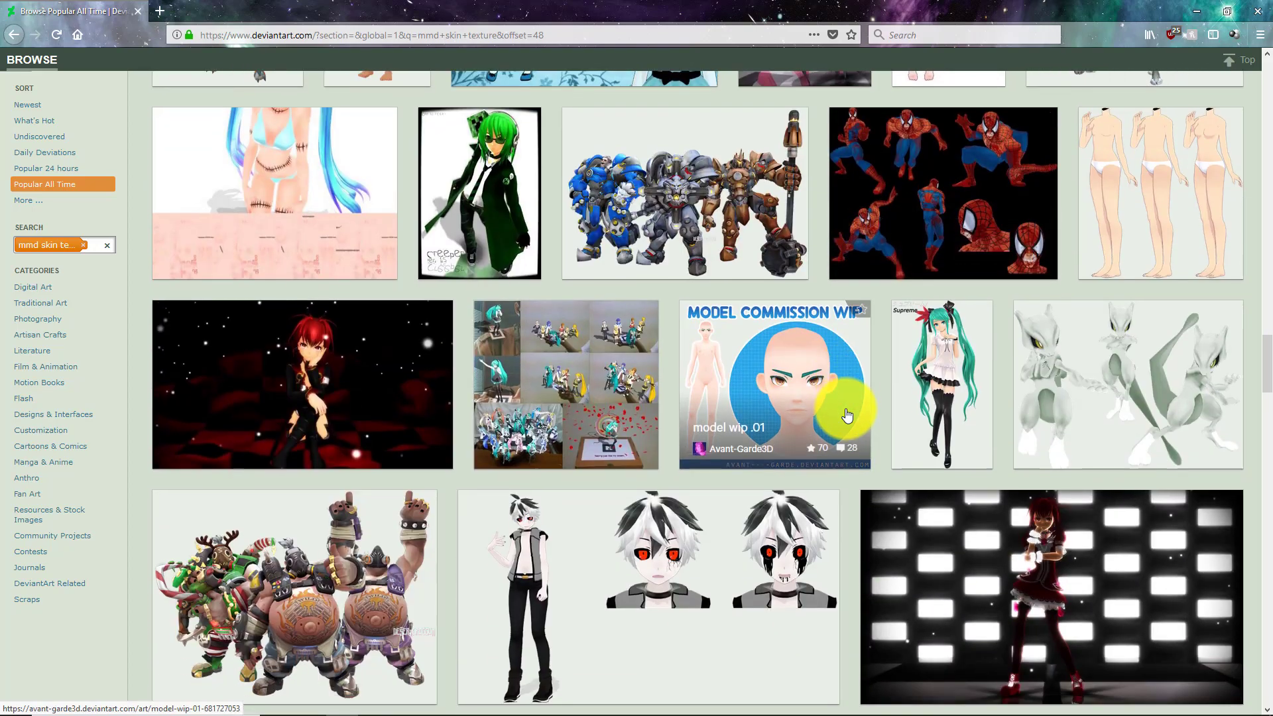
pyautogui.scroll(-12, 845, 408)
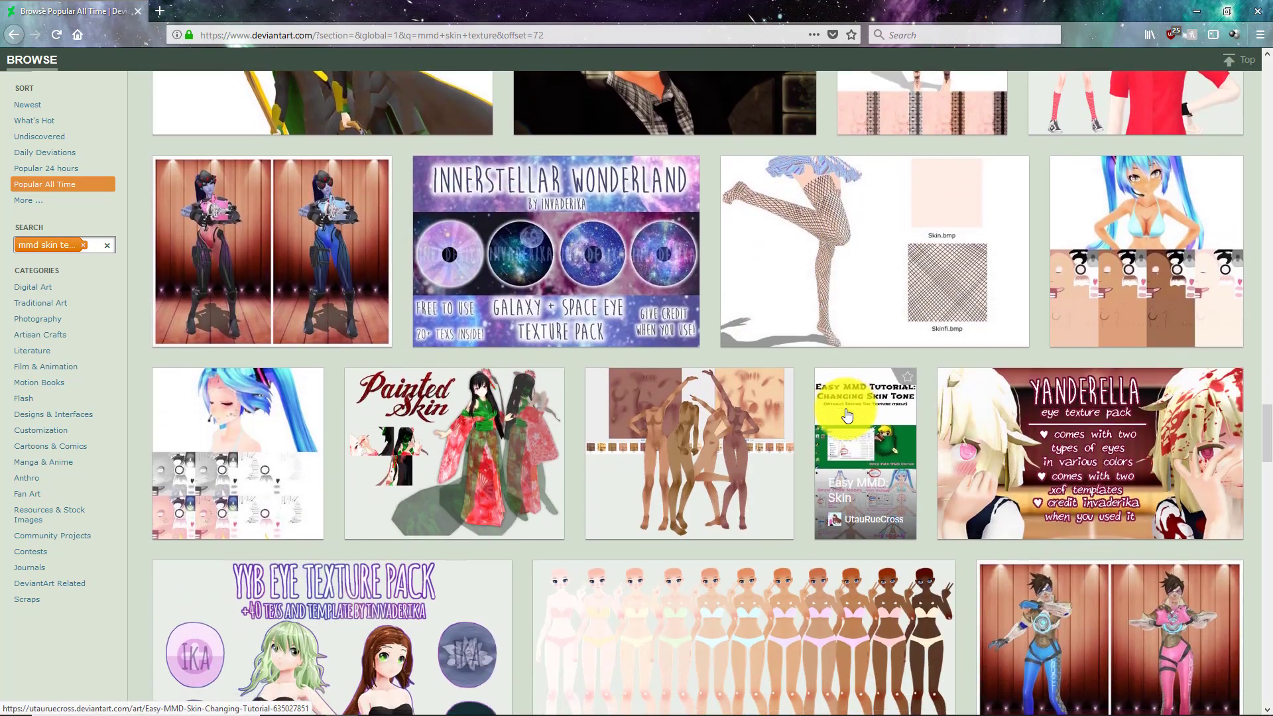
pyautogui.scroll(-2, 847, 415)
pyautogui.click(802, 506)
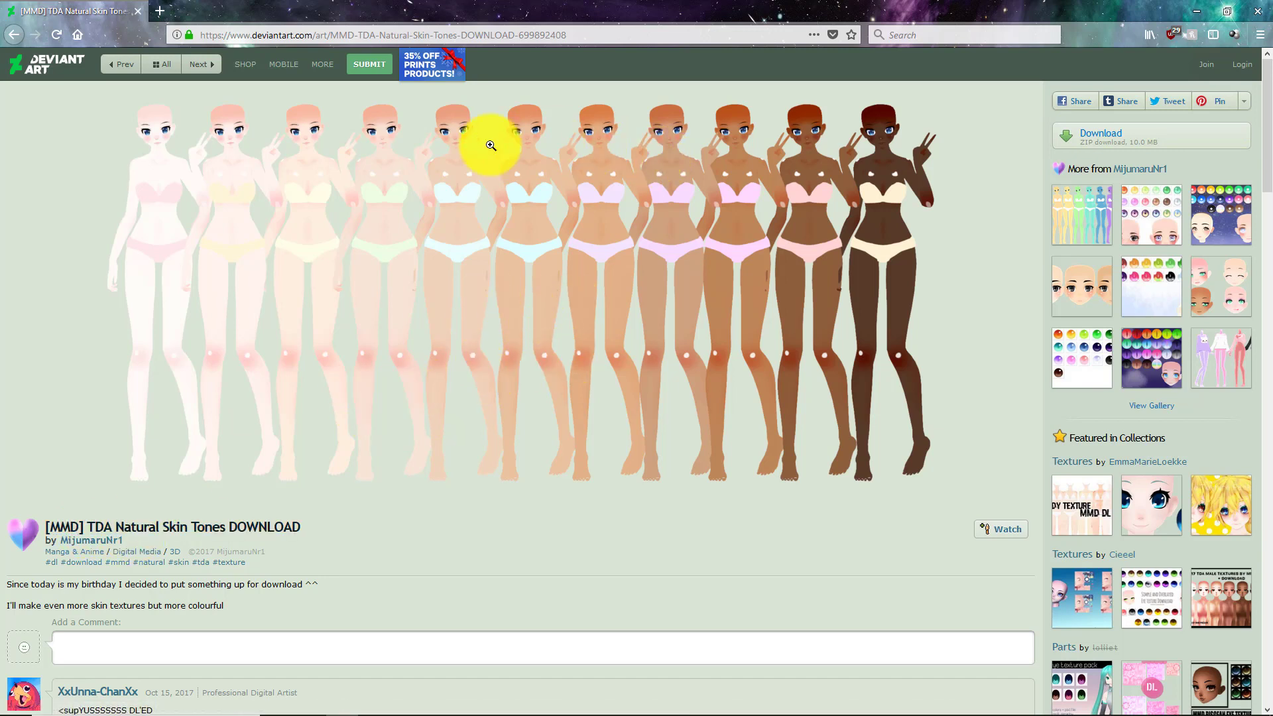
# Minimize the browser and GIMP, and bring up the English PmxEditor x64 and Mystic folder windows over PmxView
pyautogui.click(1198, 12)
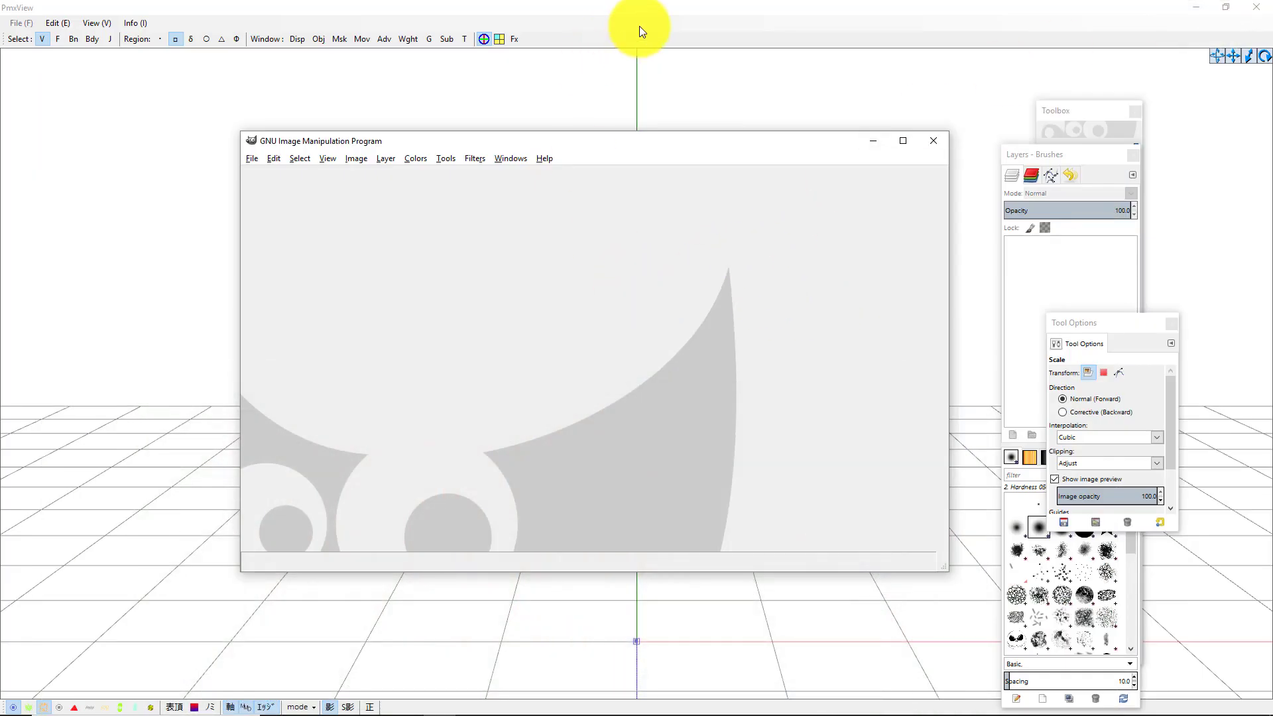
pyautogui.click(676, 10)
pyautogui.moveTo(311, 706)
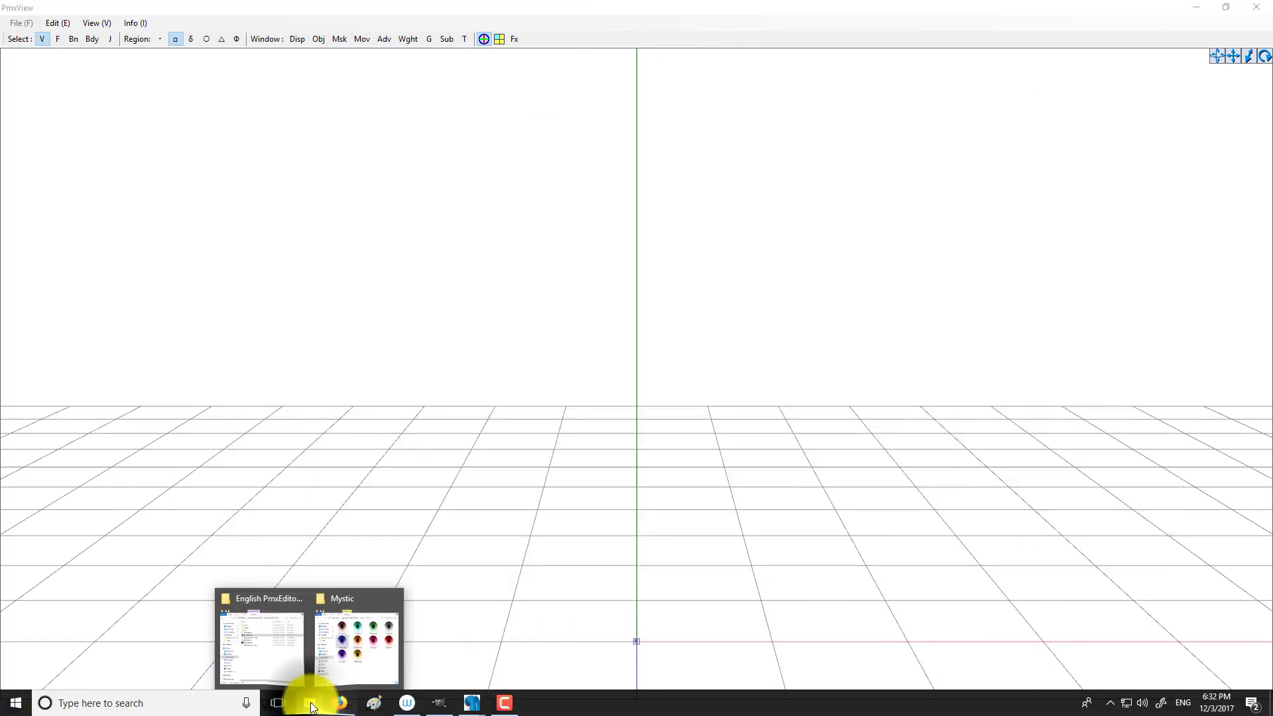
pyautogui.click(359, 662)
pyautogui.click(288, 642)
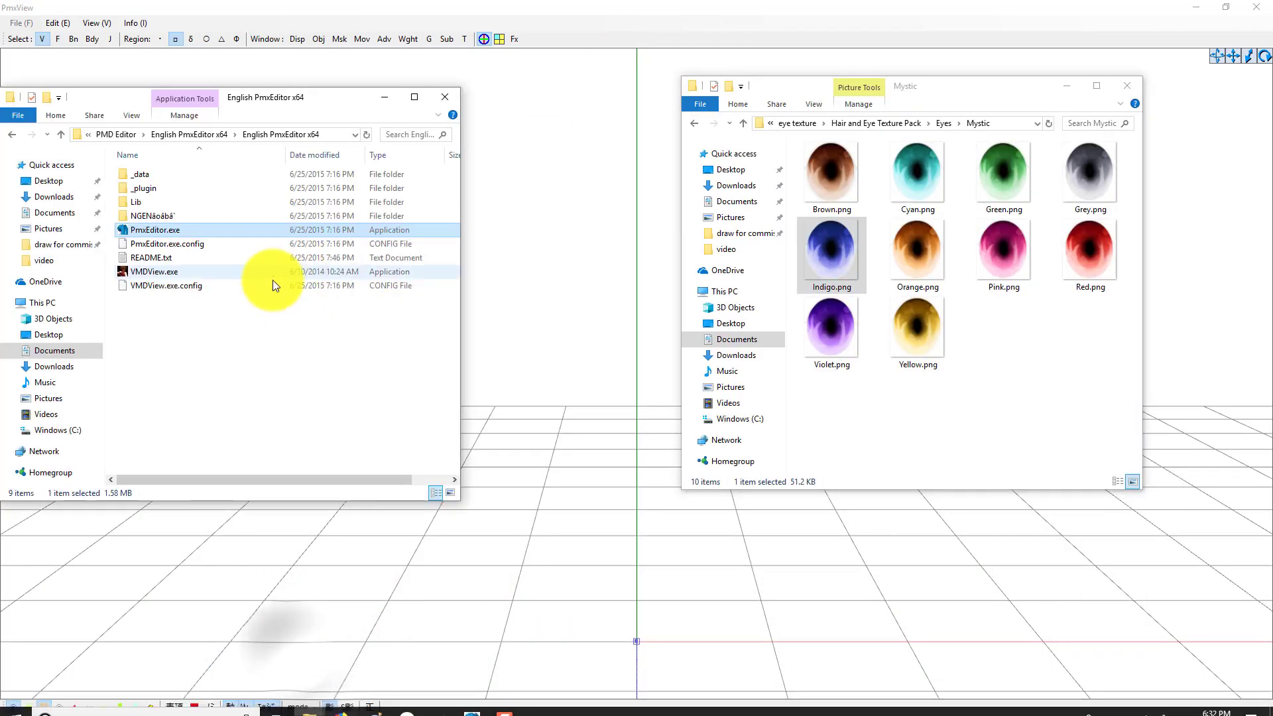
# Navigate the PmxEditor folder window to PMD Editor's base > video folder, and take the Mystic window back to Eyes
pyautogui.click(171, 131)
pyautogui.click(134, 137)
pyautogui.doubleClick(160, 188)
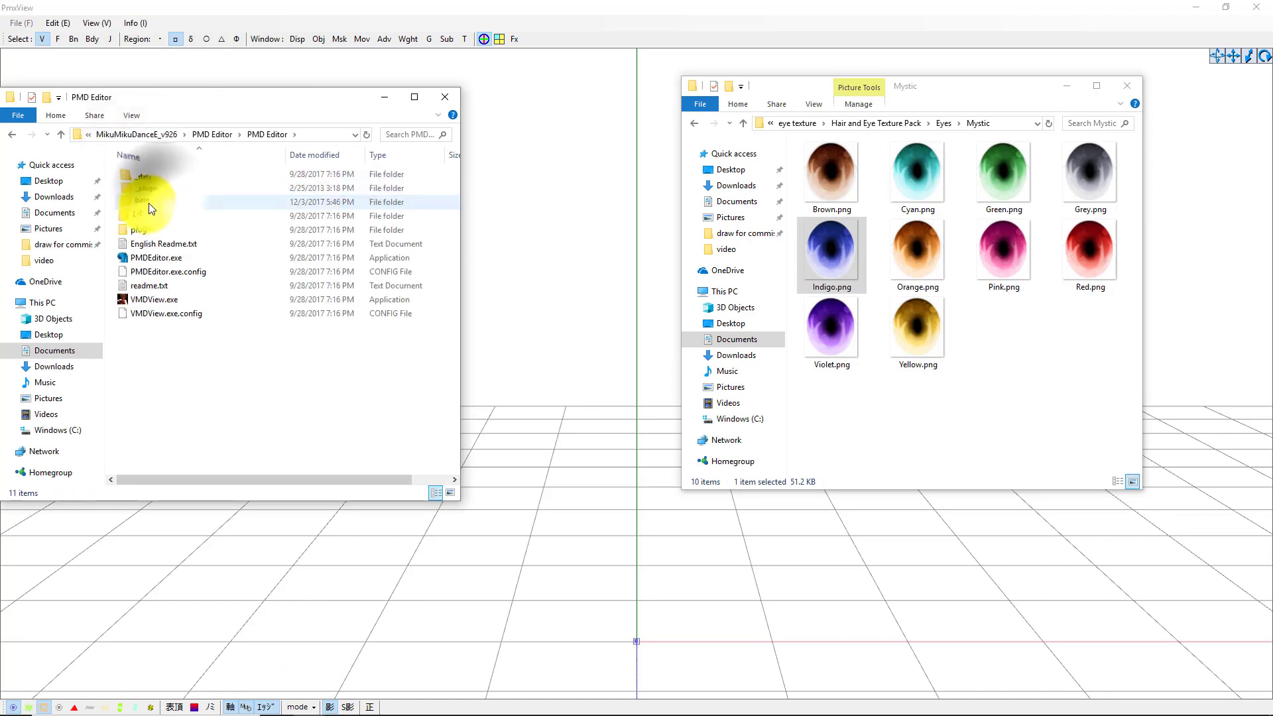
pyautogui.doubleClick(149, 203)
pyautogui.moveTo(226, 99); pyautogui.dragTo(363, 89)
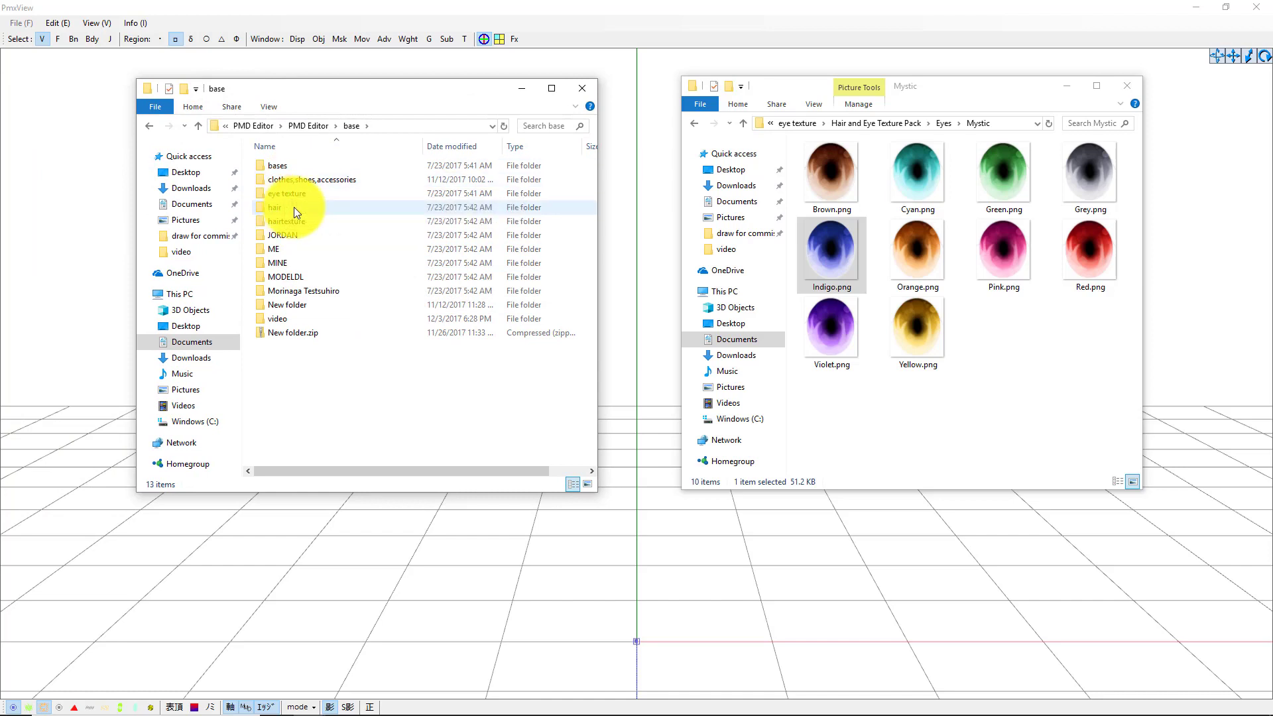
pyautogui.doubleClick(296, 318)
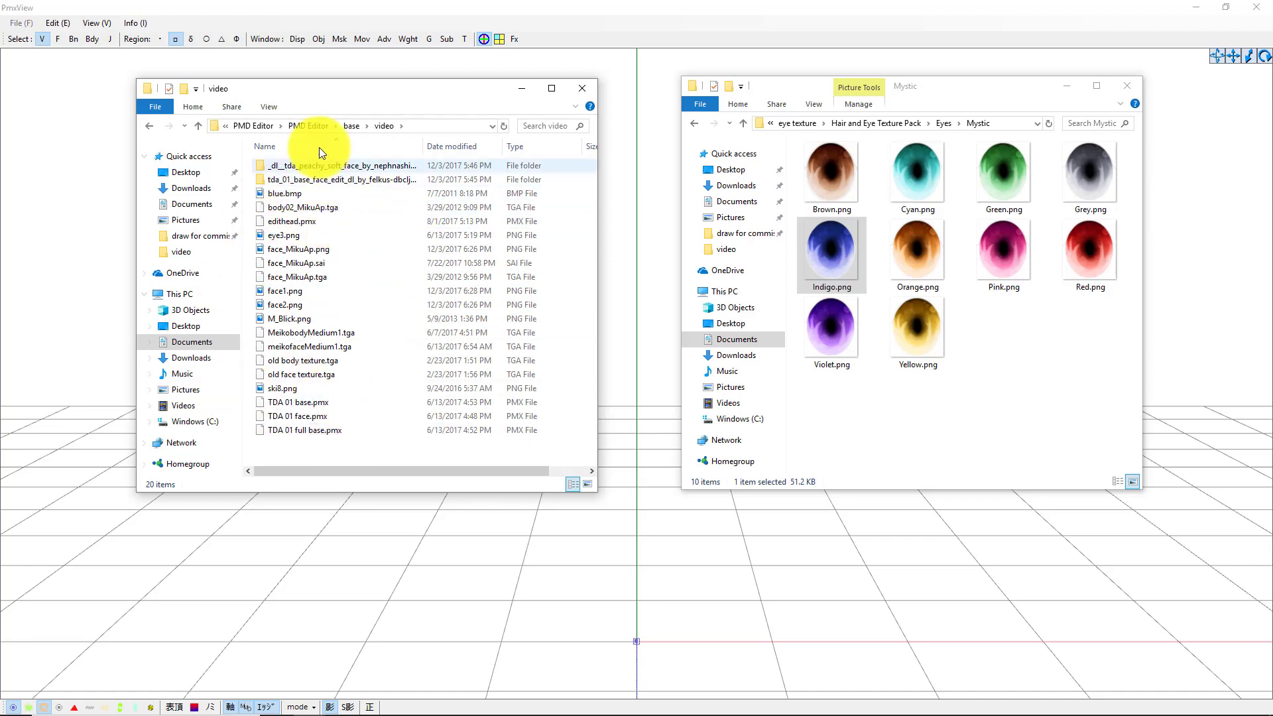
pyautogui.moveTo(449, 91); pyautogui.dragTo(393, 79)
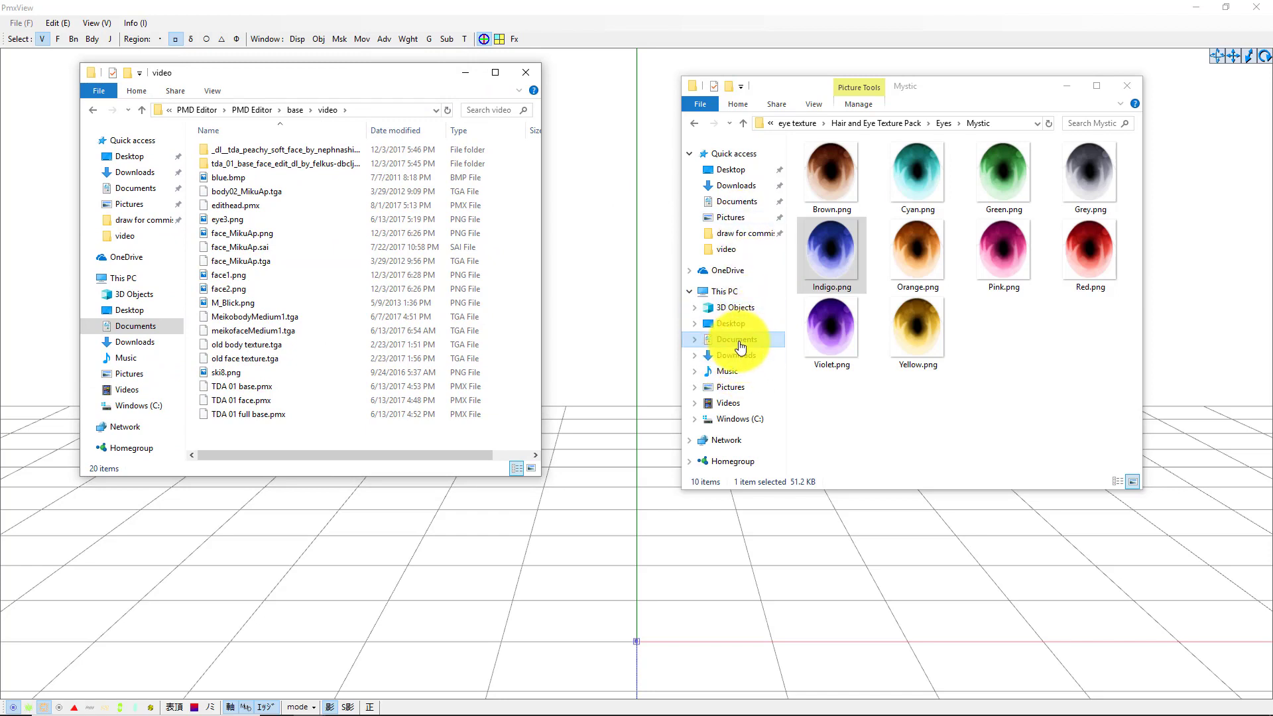
pyautogui.click(694, 123)
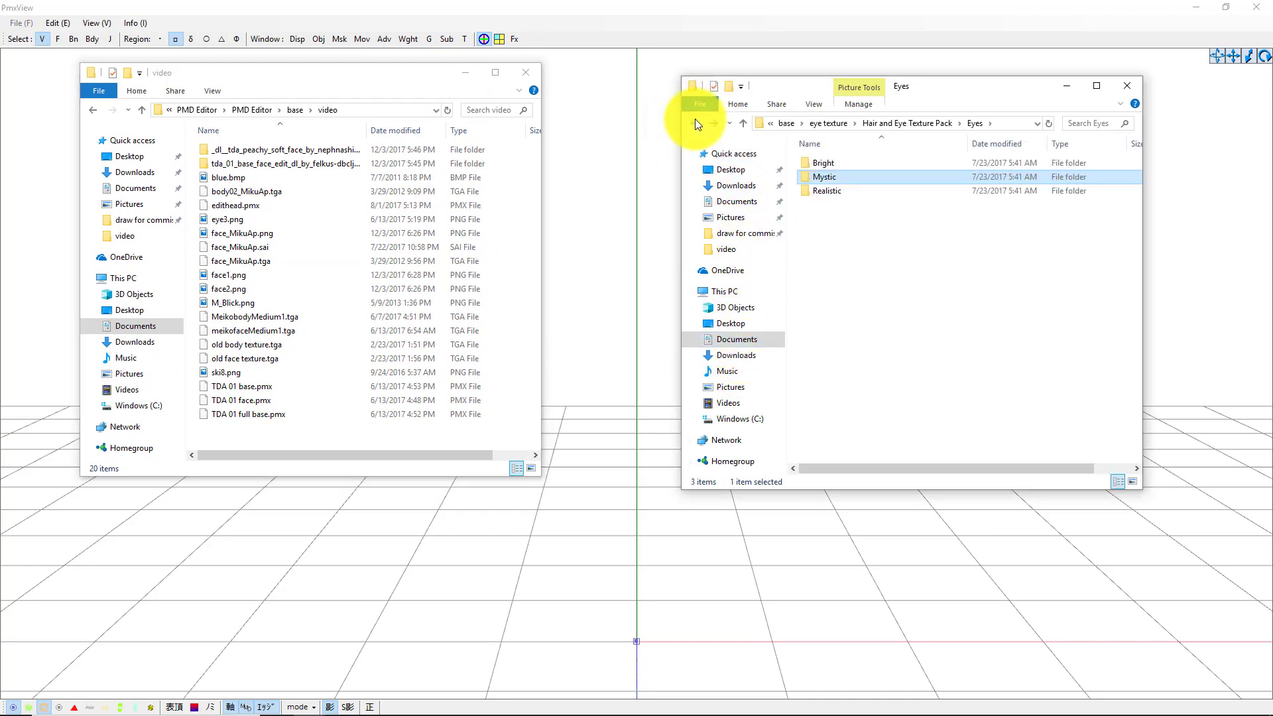
# Look through the TDA peachy soft face and TDA 01 base face edit subfolders of the video folder
pyautogui.doubleClick(345, 148)
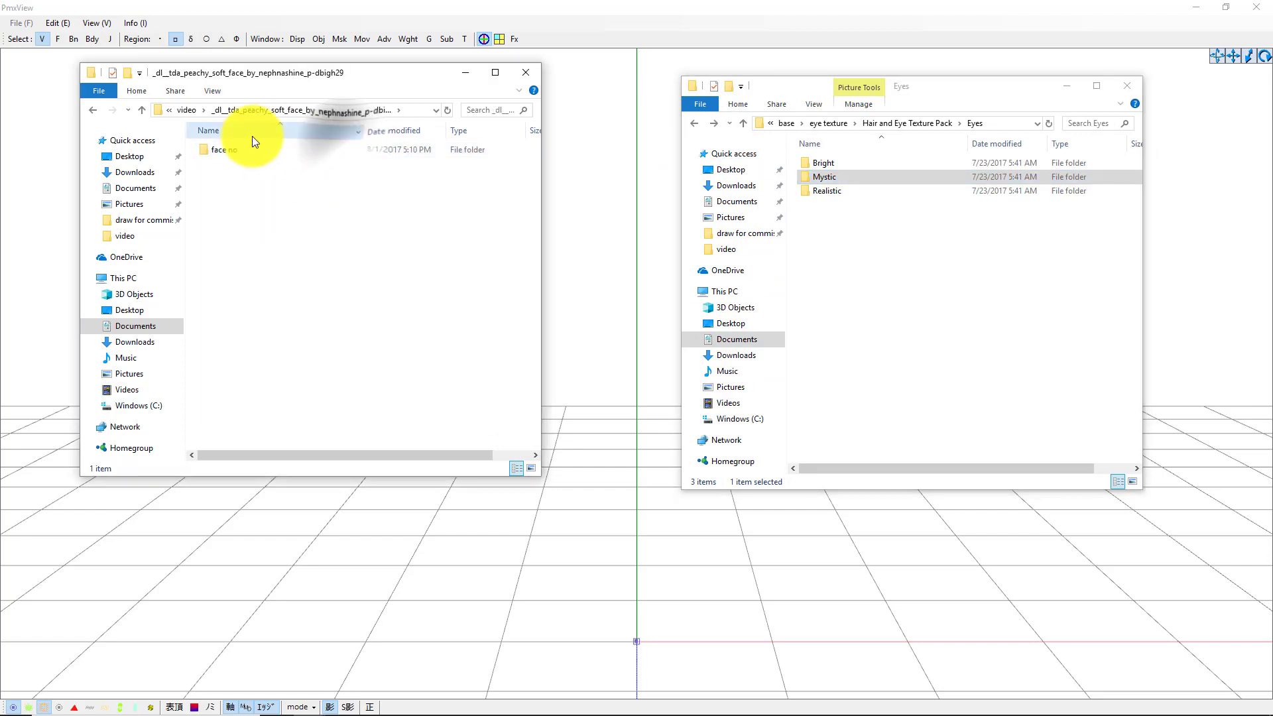
pyautogui.doubleClick(229, 149)
pyautogui.click(93, 110)
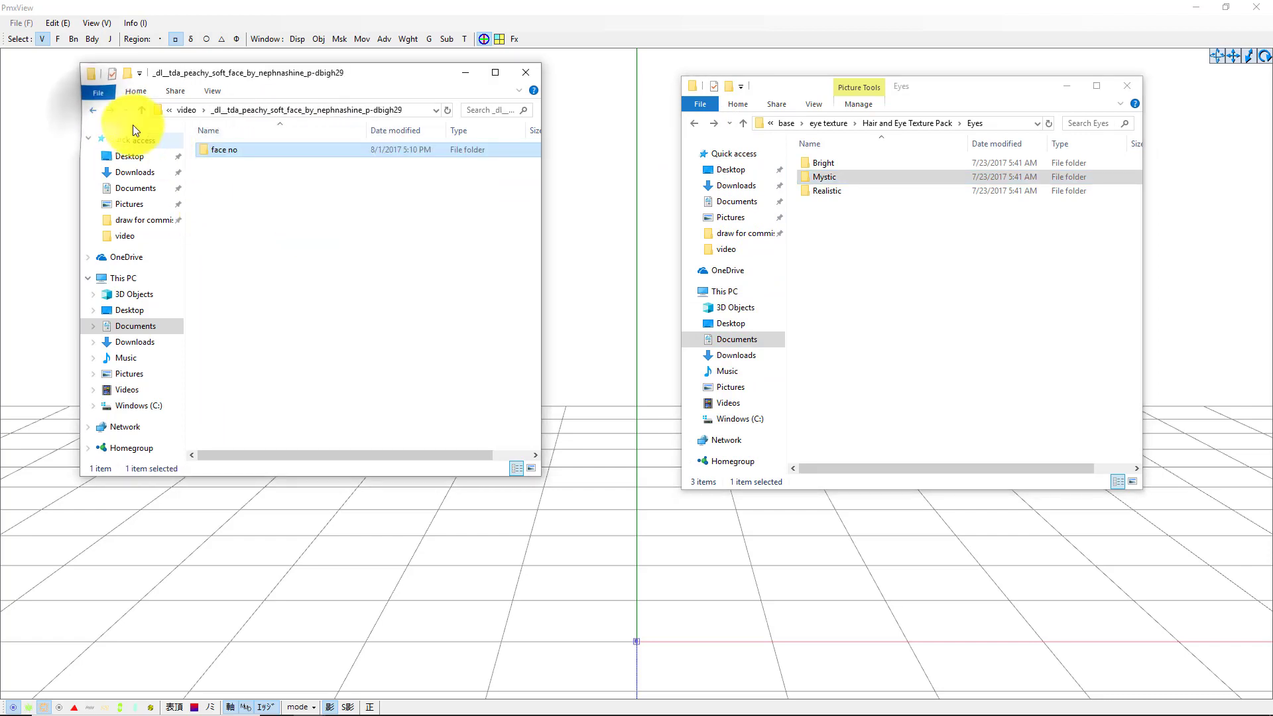
pyautogui.click(98, 114)
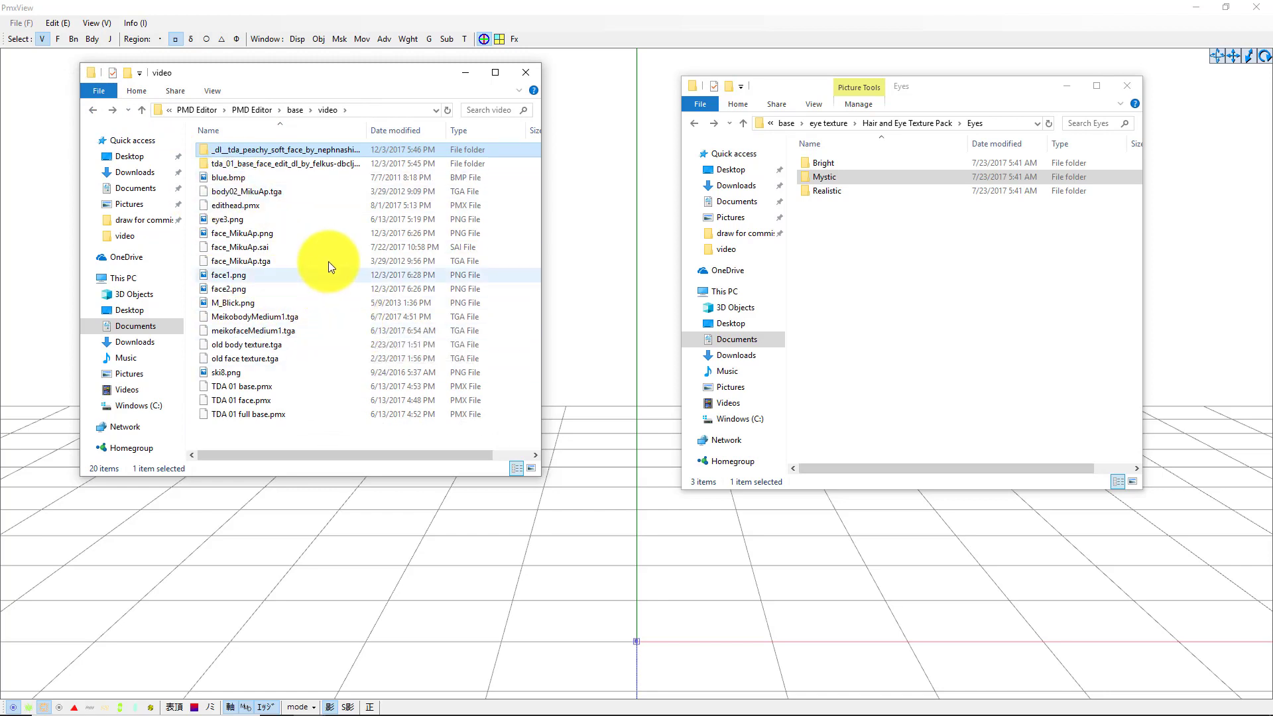
pyautogui.doubleClick(308, 166)
pyautogui.doubleClick(269, 151)
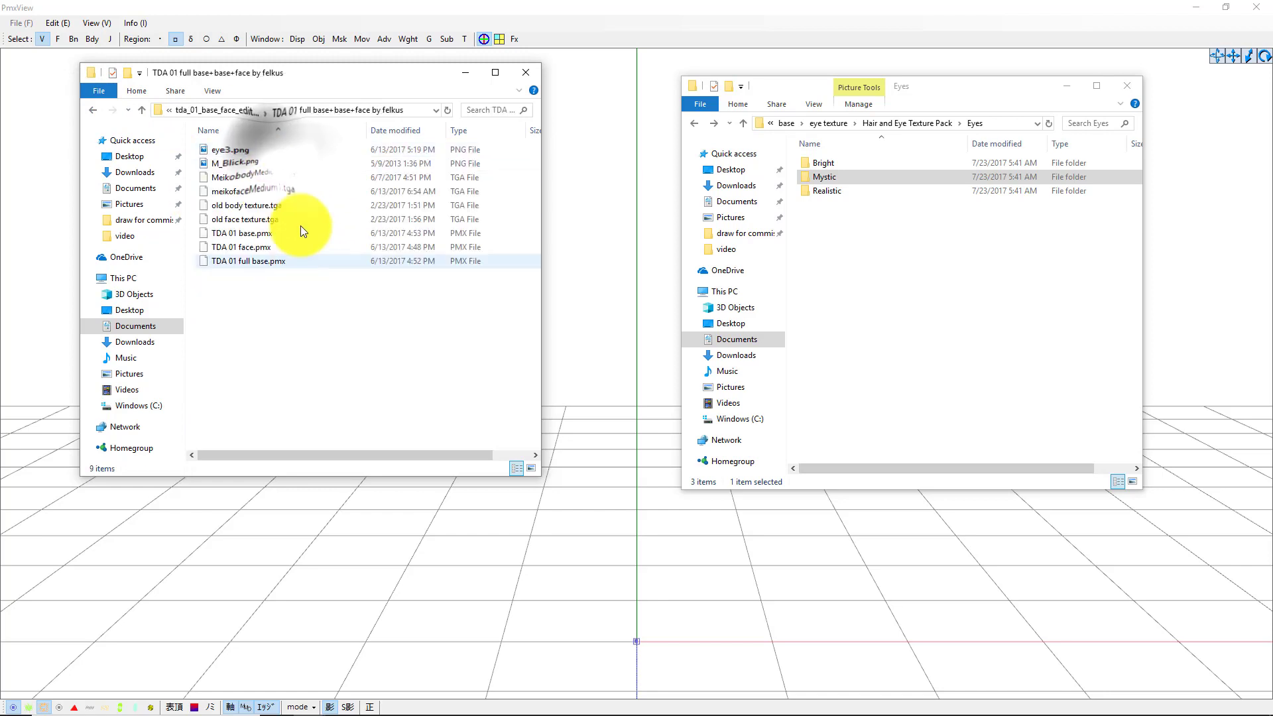
pyautogui.click(91, 111)
pyautogui.click(92, 110)
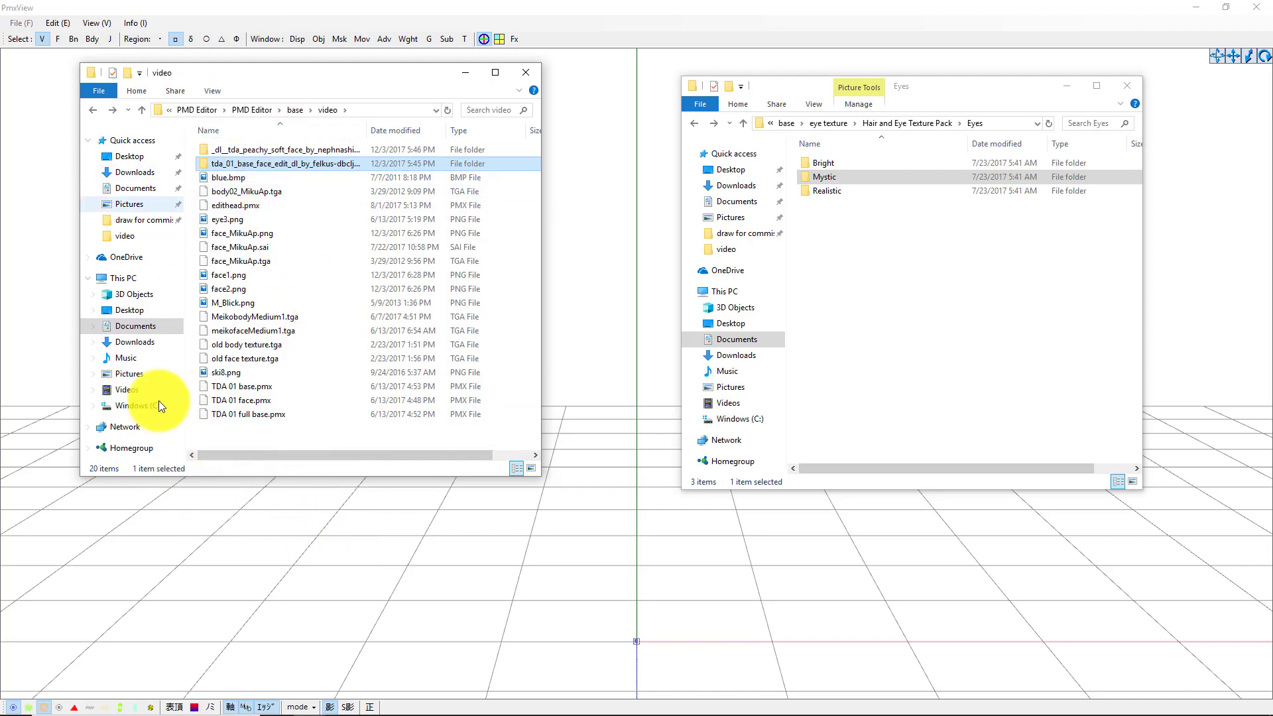
# Take the Eyes window up to the base folder and look into its hair and eye texture folders
pyautogui.click(694, 123)
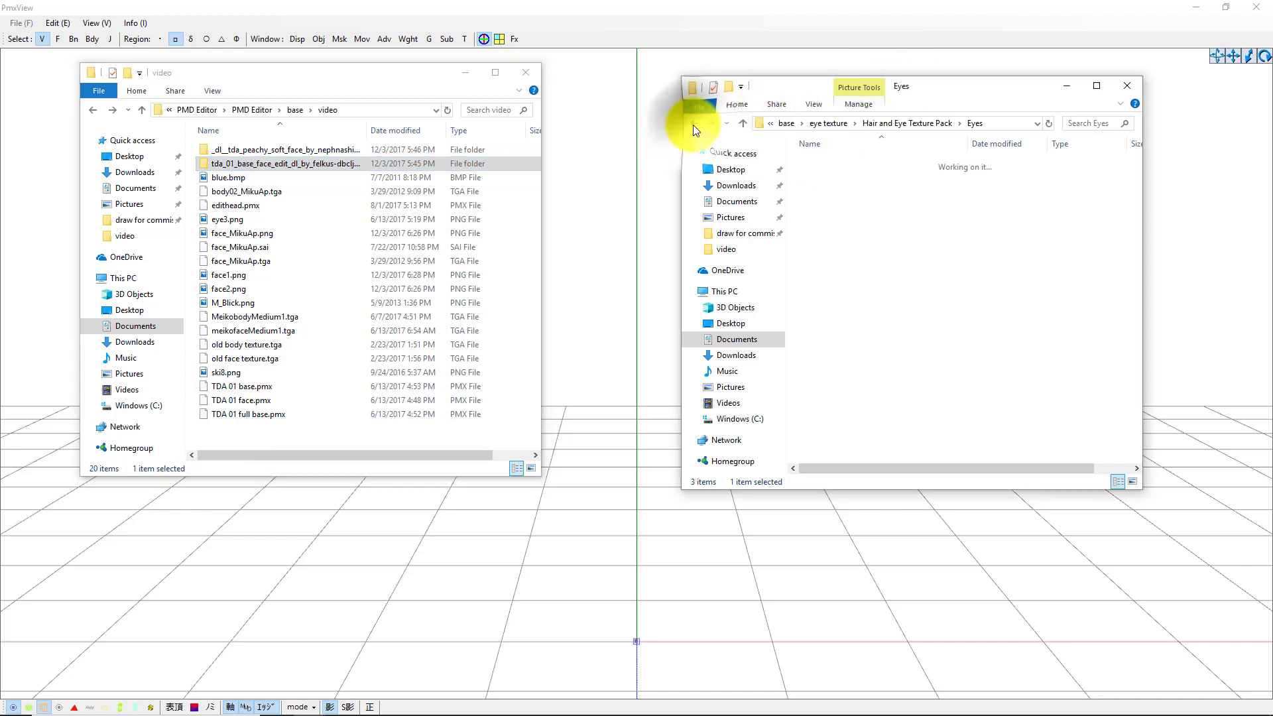
pyautogui.click(826, 124)
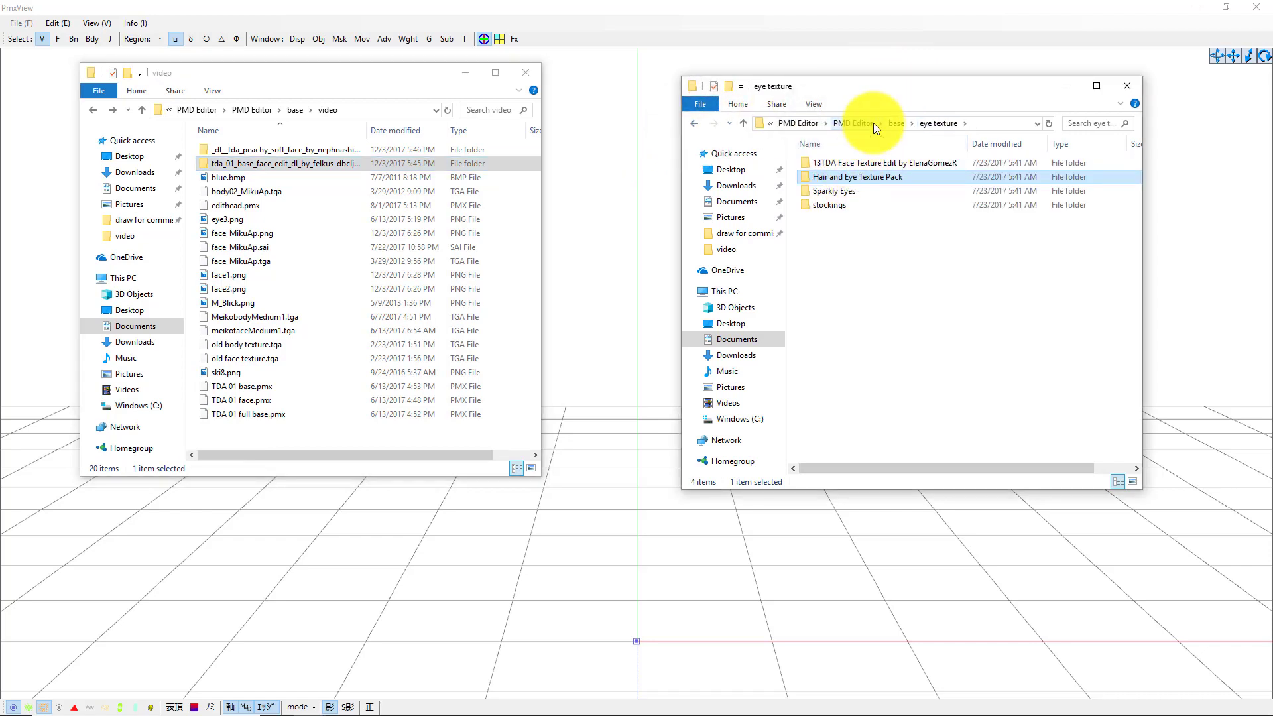
pyautogui.click(899, 123)
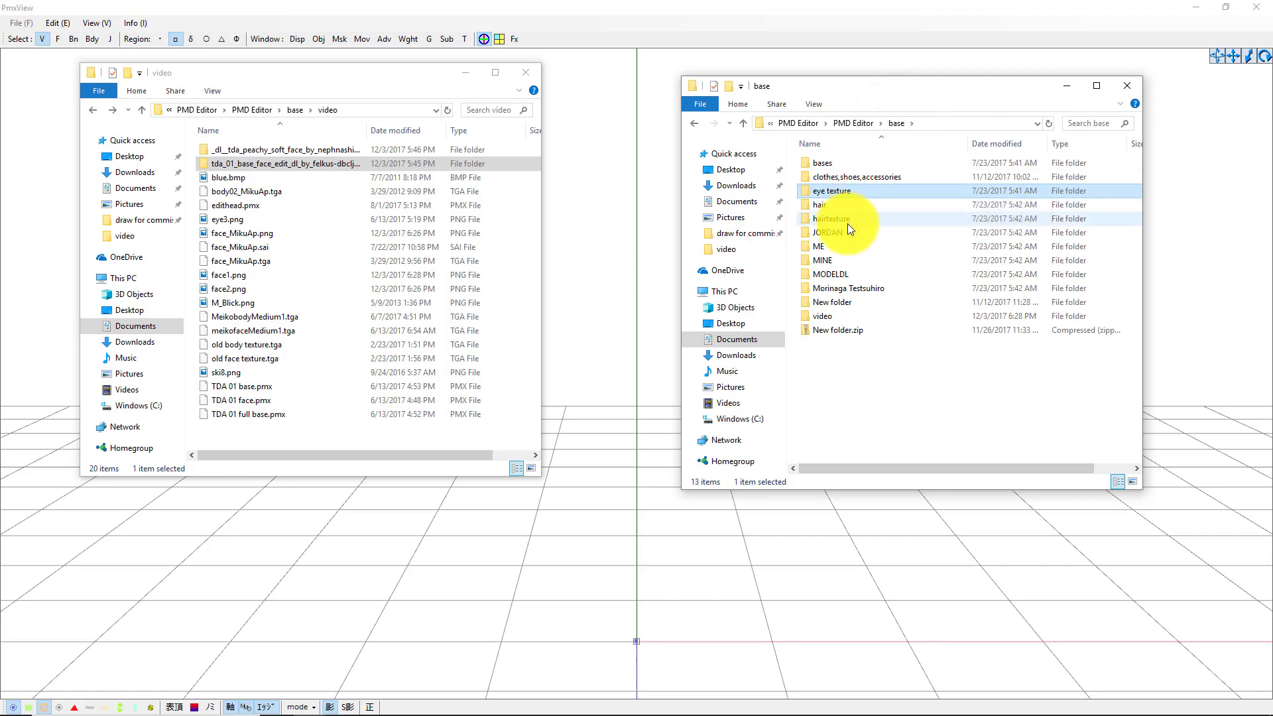
pyautogui.doubleClick(839, 202)
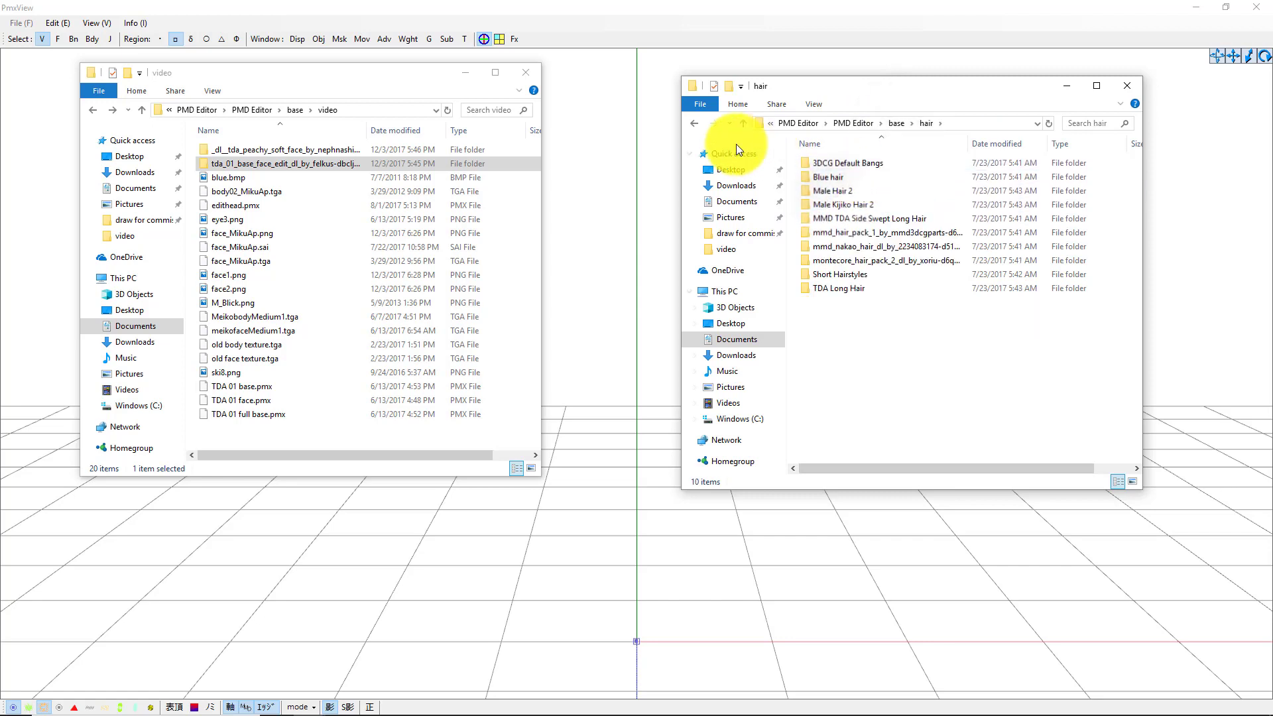
pyautogui.click(694, 123)
pyautogui.doubleClick(855, 190)
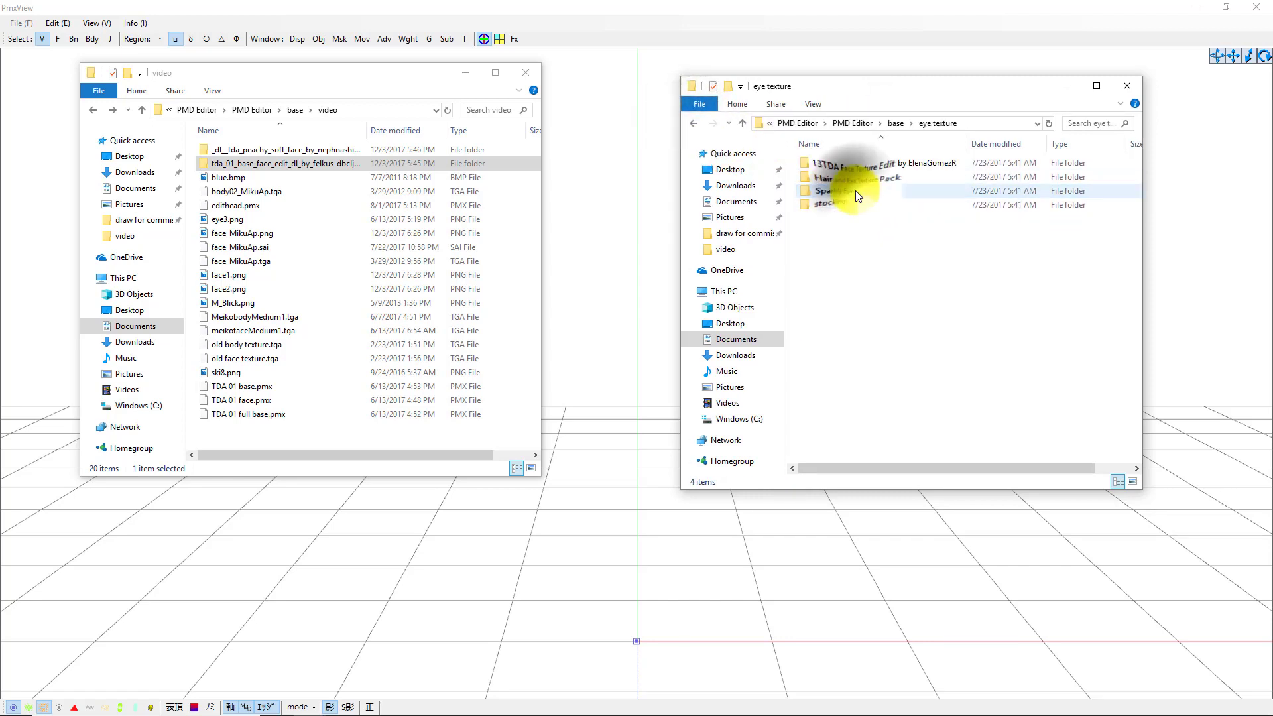
pyautogui.click(693, 124)
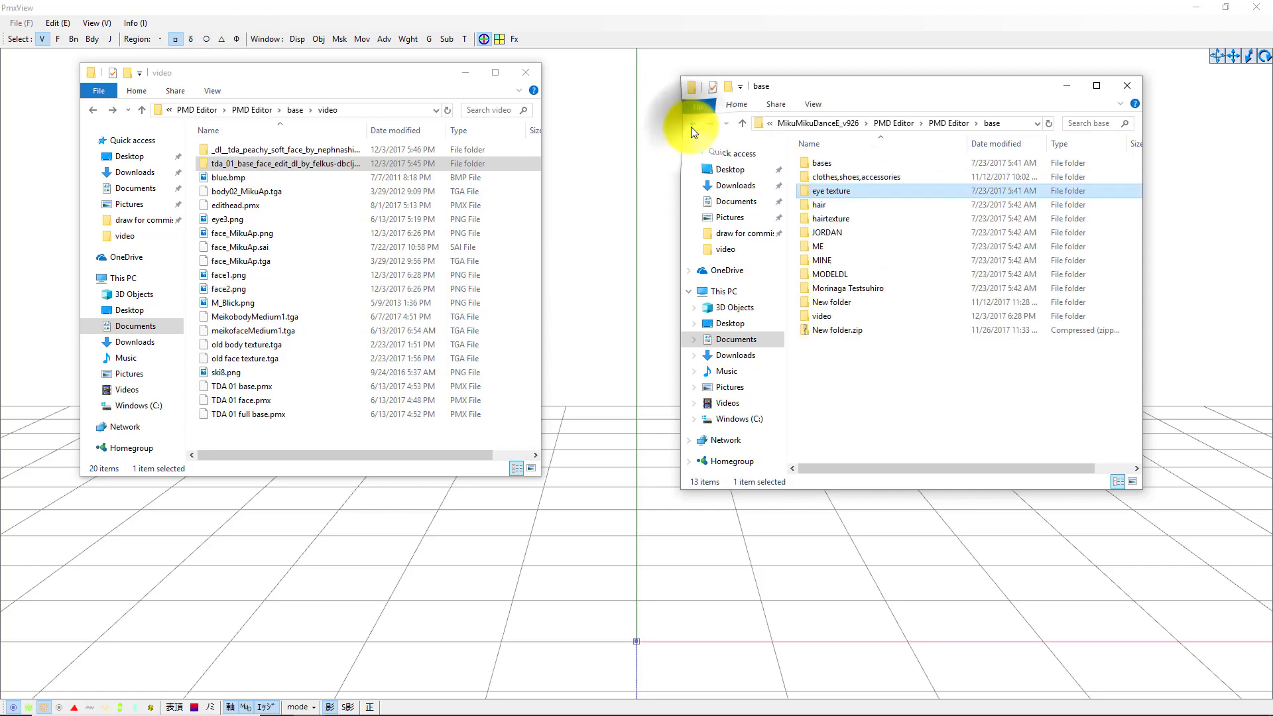
# Look through the Scritz Hair Texture and Skin Pack 1 subfolders of the hairtexture folder, and minimize that folder window
pyautogui.doubleClick(840, 218)
pyautogui.doubleClick(843, 178)
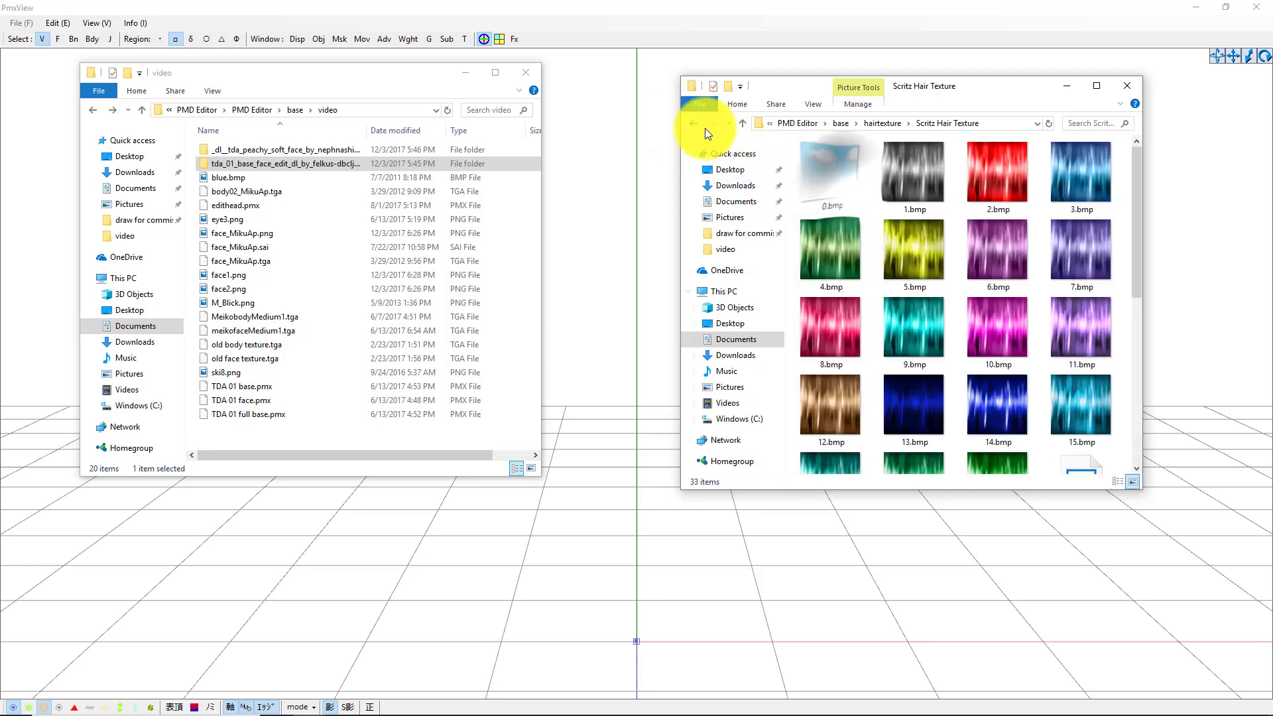
pyautogui.click(696, 124)
pyautogui.doubleClick(858, 192)
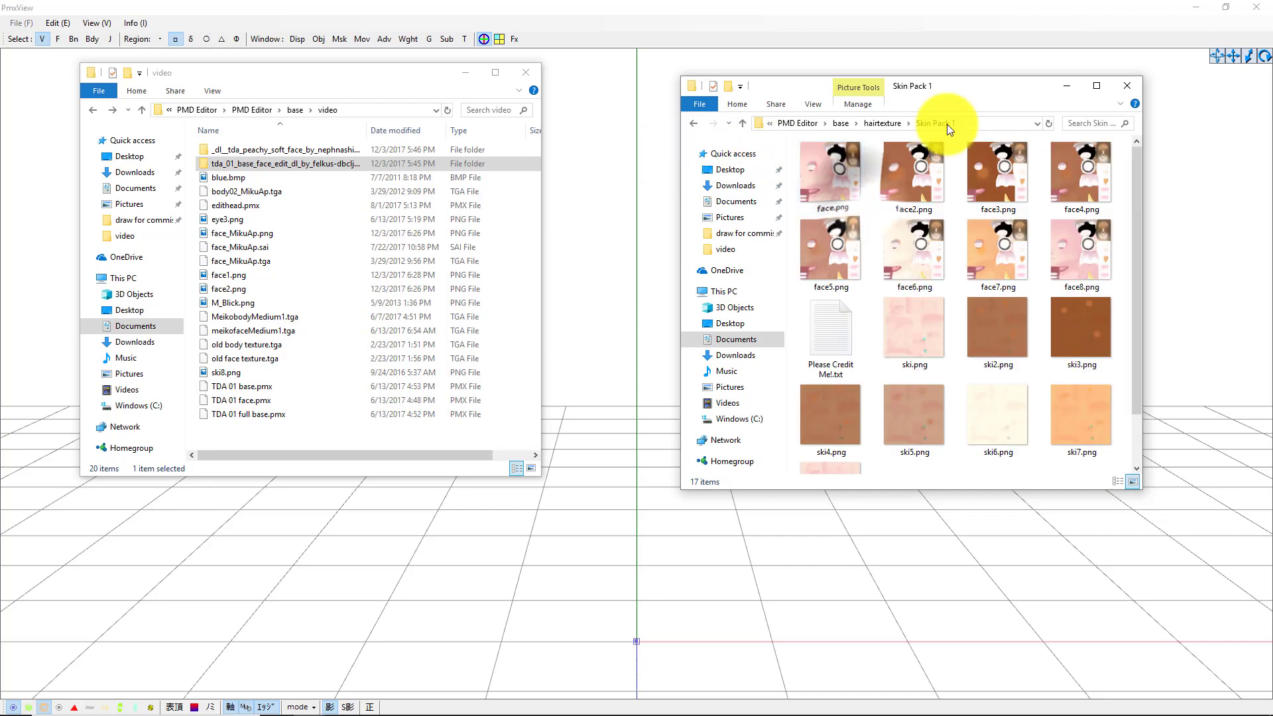
pyautogui.click(1067, 85)
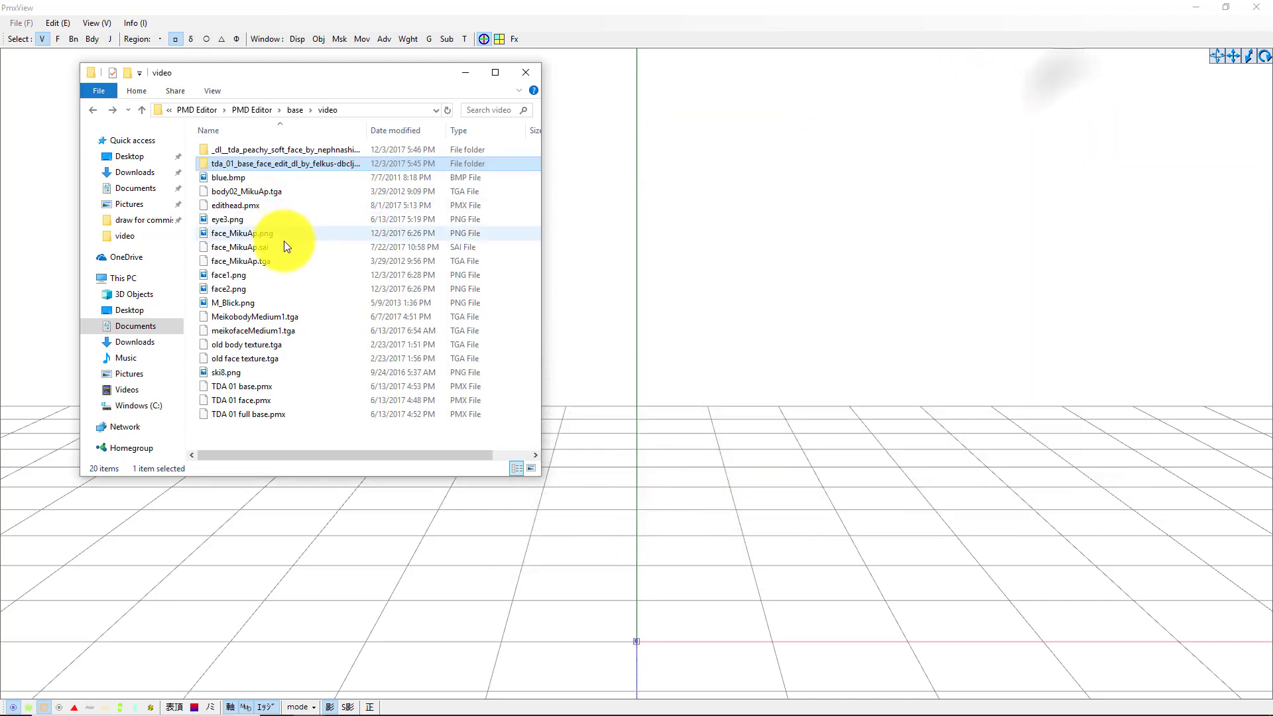
# Import edithead.pmx from the video folder into Pmx Editor as a new model at custom scale 1, and return to the folder
pyautogui.moveTo(240, 206); pyautogui.dragTo(695, 253)
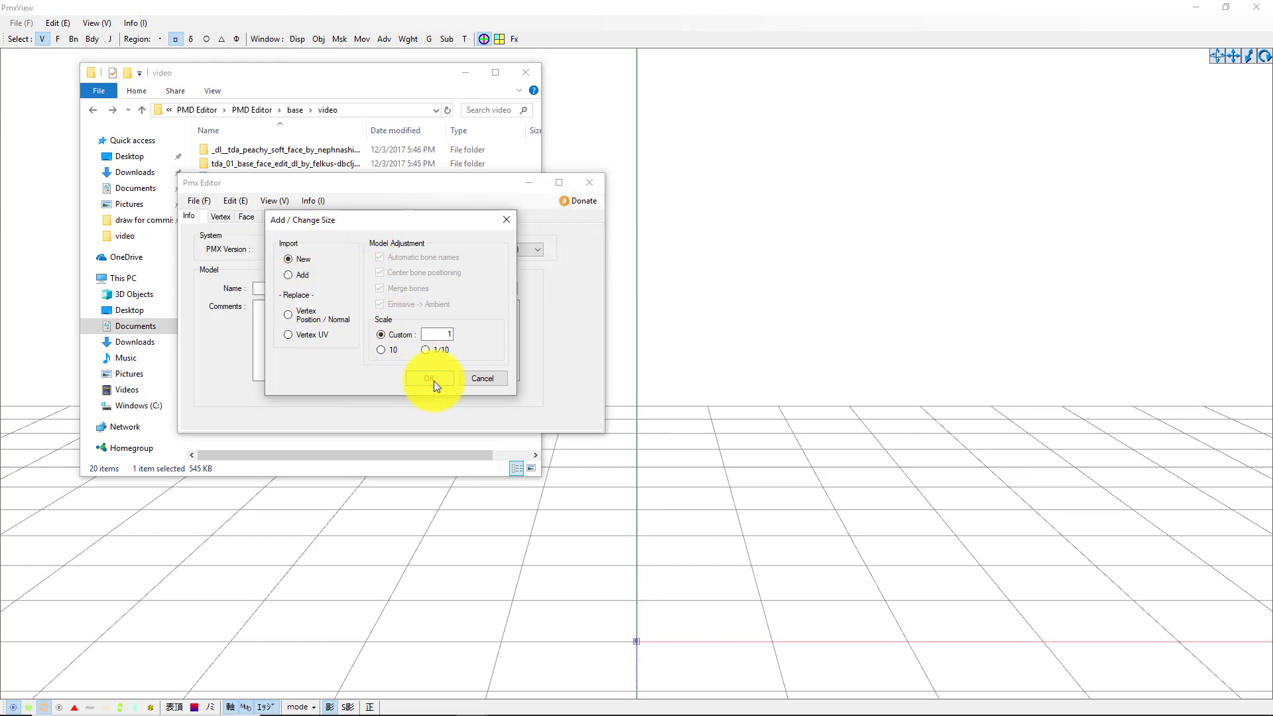
pyautogui.click(434, 380)
pyautogui.click(393, 86)
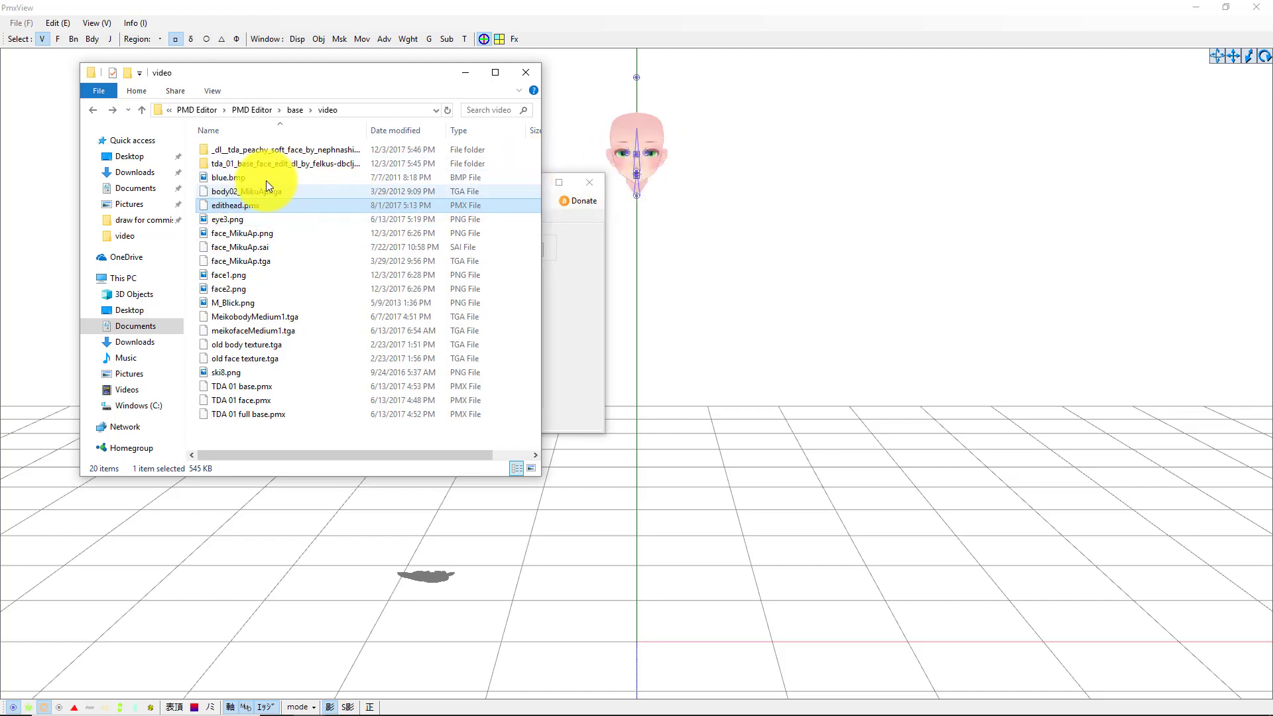
# Add TDA 01 base.pmx from the video folder to the loaded head model at custom scale 1
pyautogui.click(229, 389)
pyautogui.moveTo(316, 381); pyautogui.dragTo(559, 303)
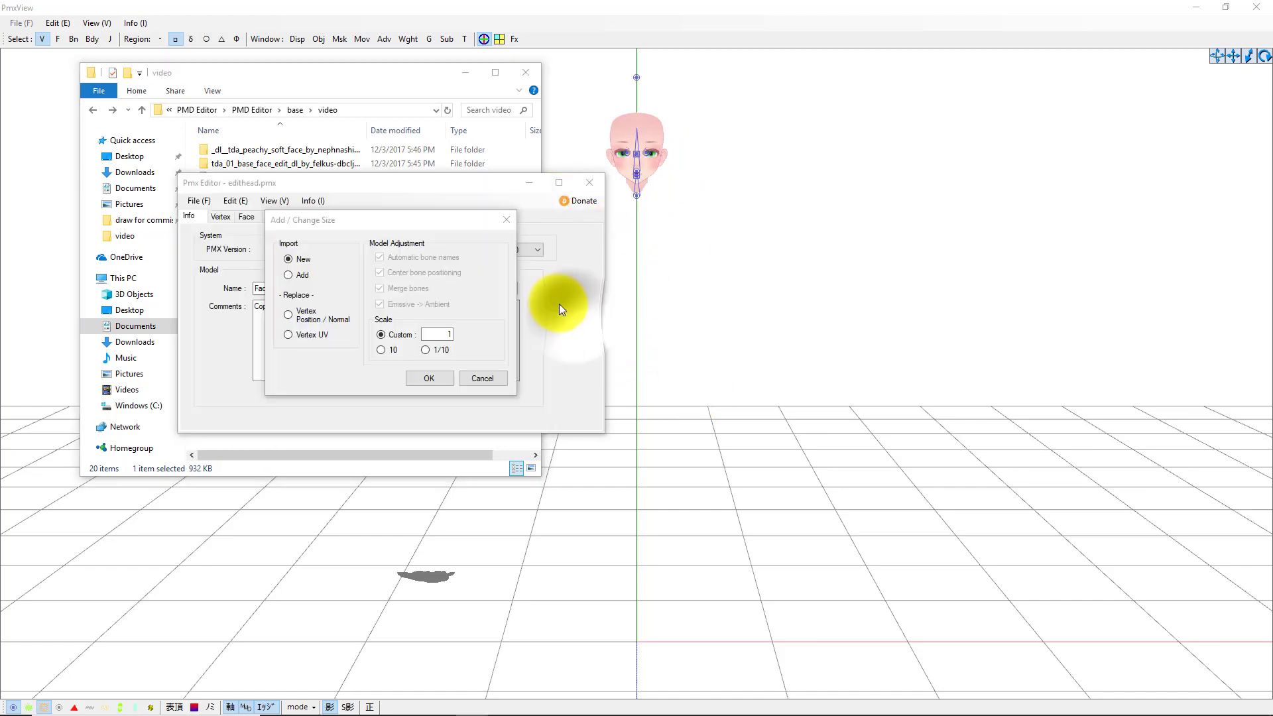
pyautogui.click(432, 378)
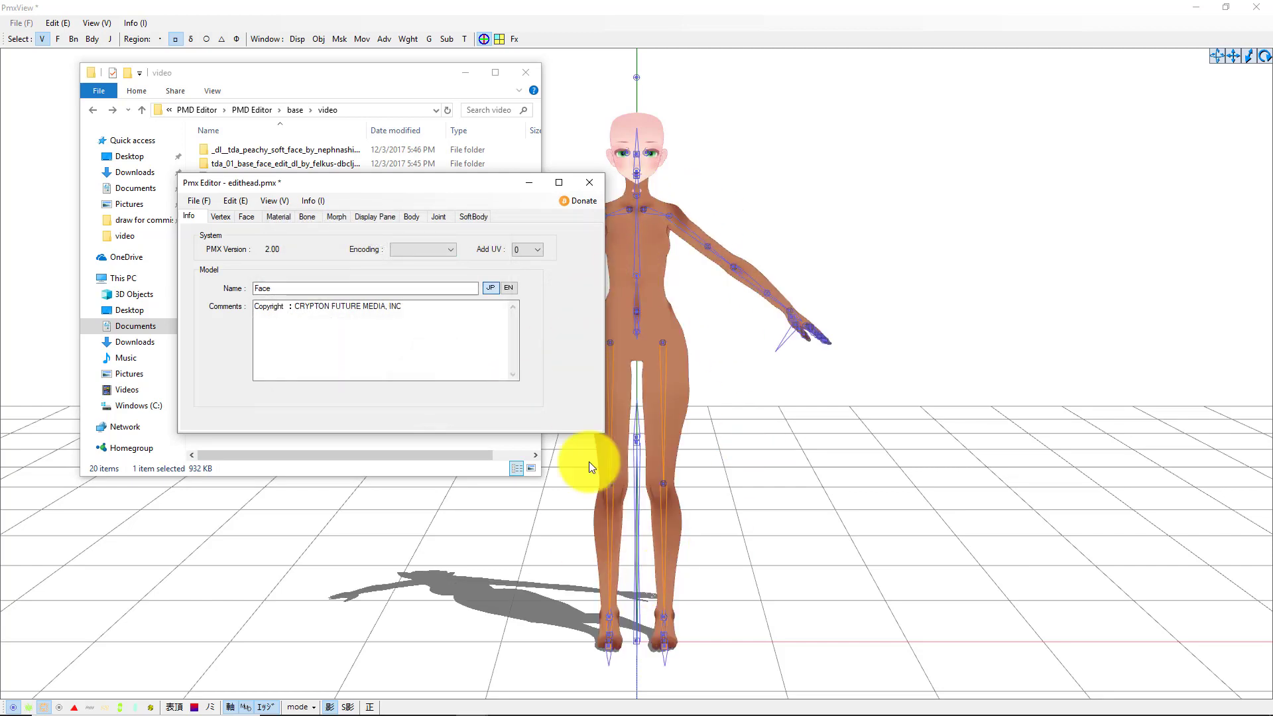
# Show the model's material list in Pmx Editor, and arrange the editor and video folder windows on either side of the model
pyautogui.click(284, 220)
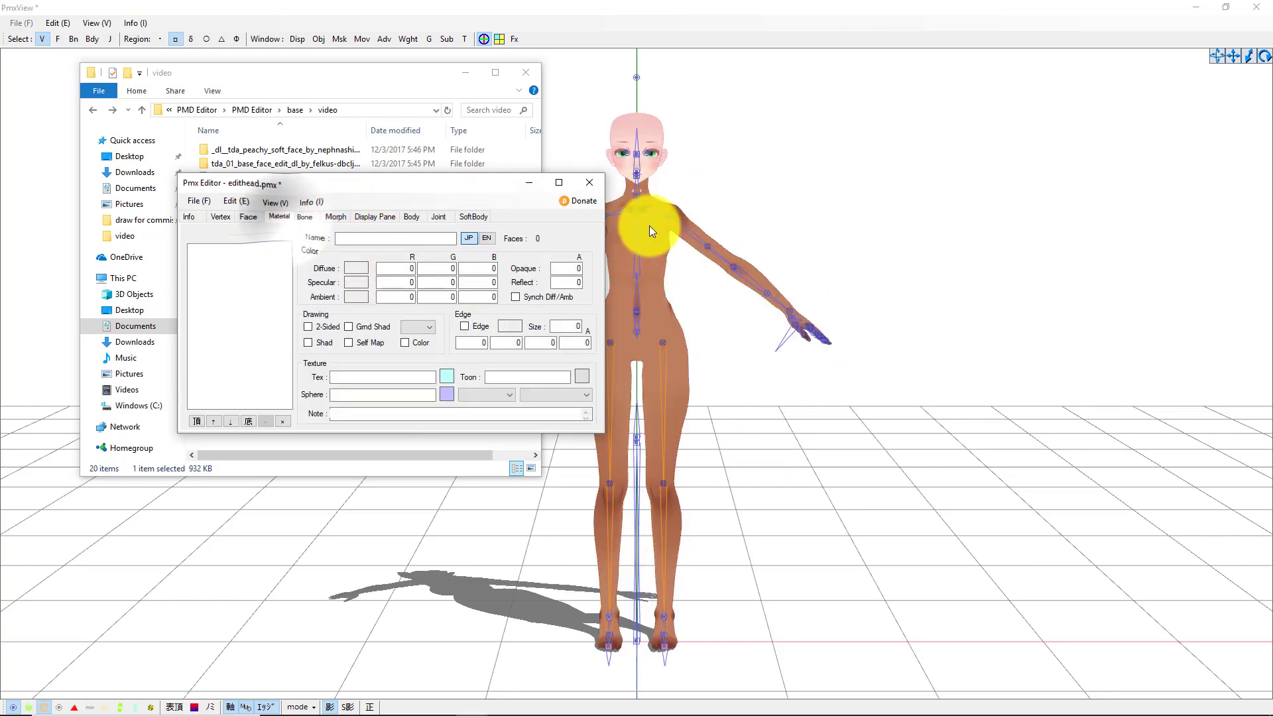
pyautogui.moveTo(361, 189); pyautogui.dragTo(365, 253)
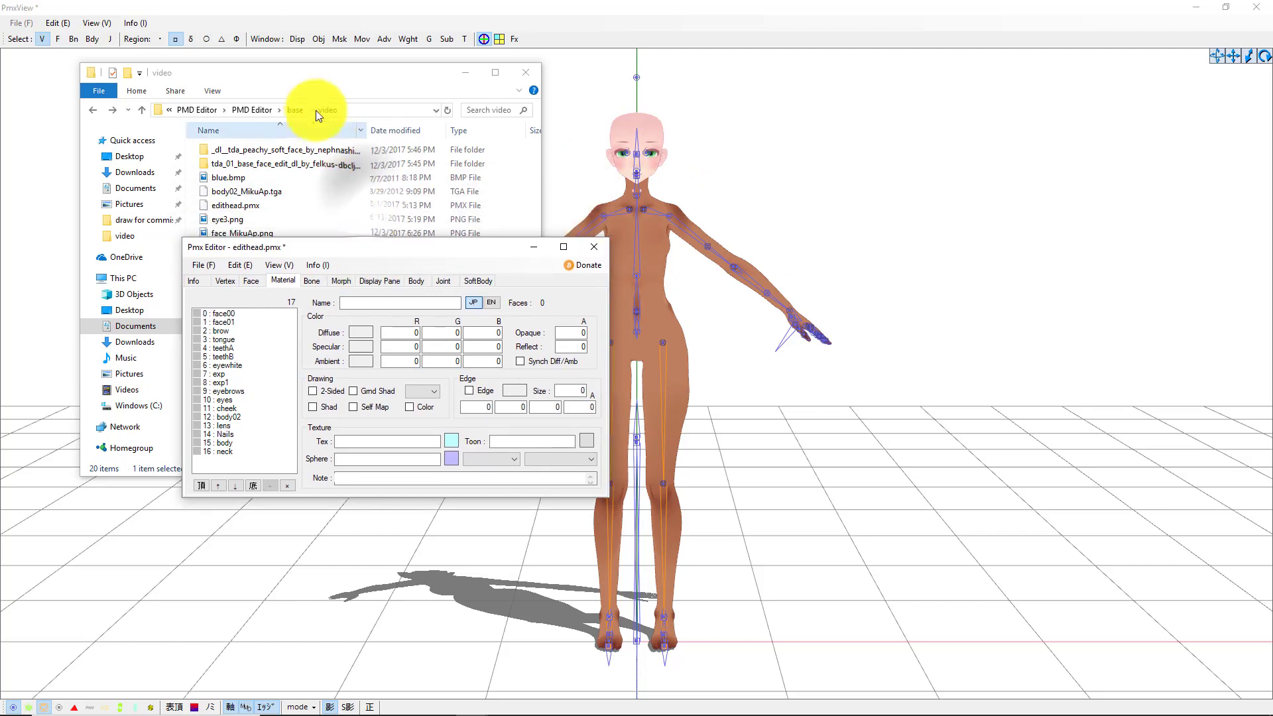
pyautogui.moveTo(303, 70); pyautogui.dragTo(1054, 128)
pyautogui.moveTo(423, 254); pyautogui.dragTo(292, 168)
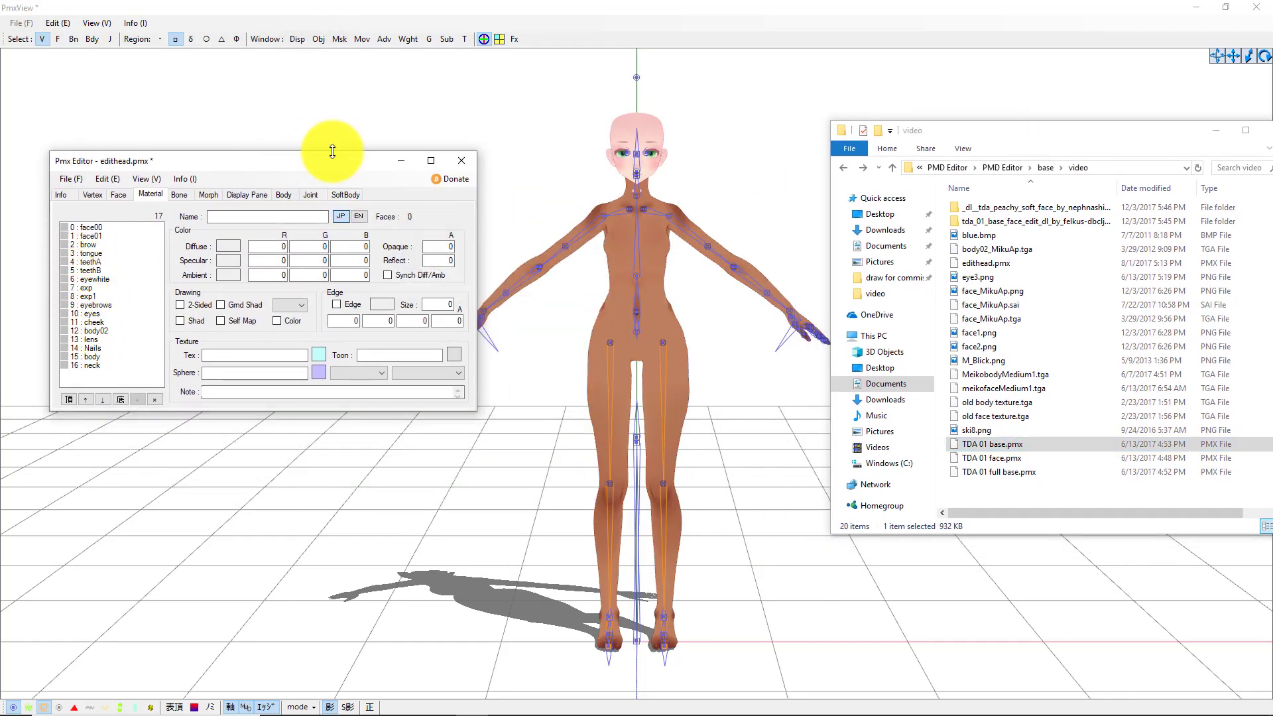
# Bring up the Vertex/Masking window and check the face00, face01 and brow parts in its material list, keeping all parts shown
pyautogui.click(340, 41)
pyautogui.click(341, 41)
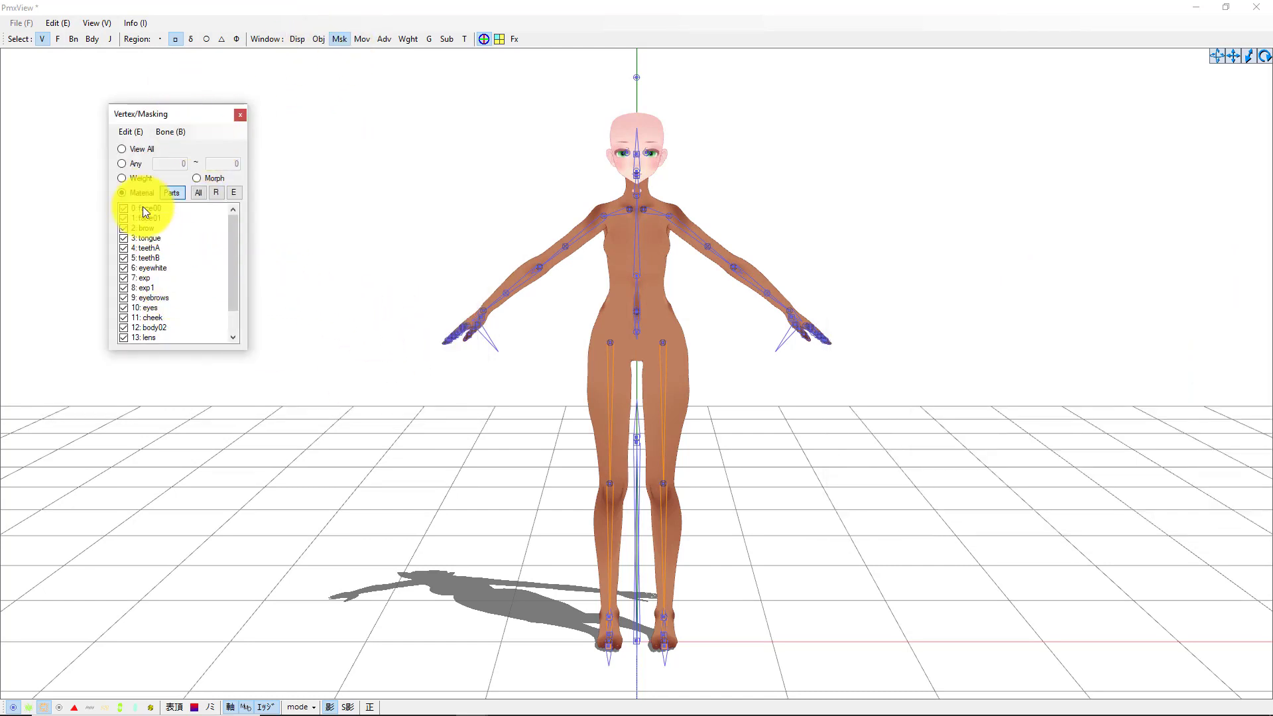
pyautogui.click(125, 209)
pyautogui.click(125, 209)
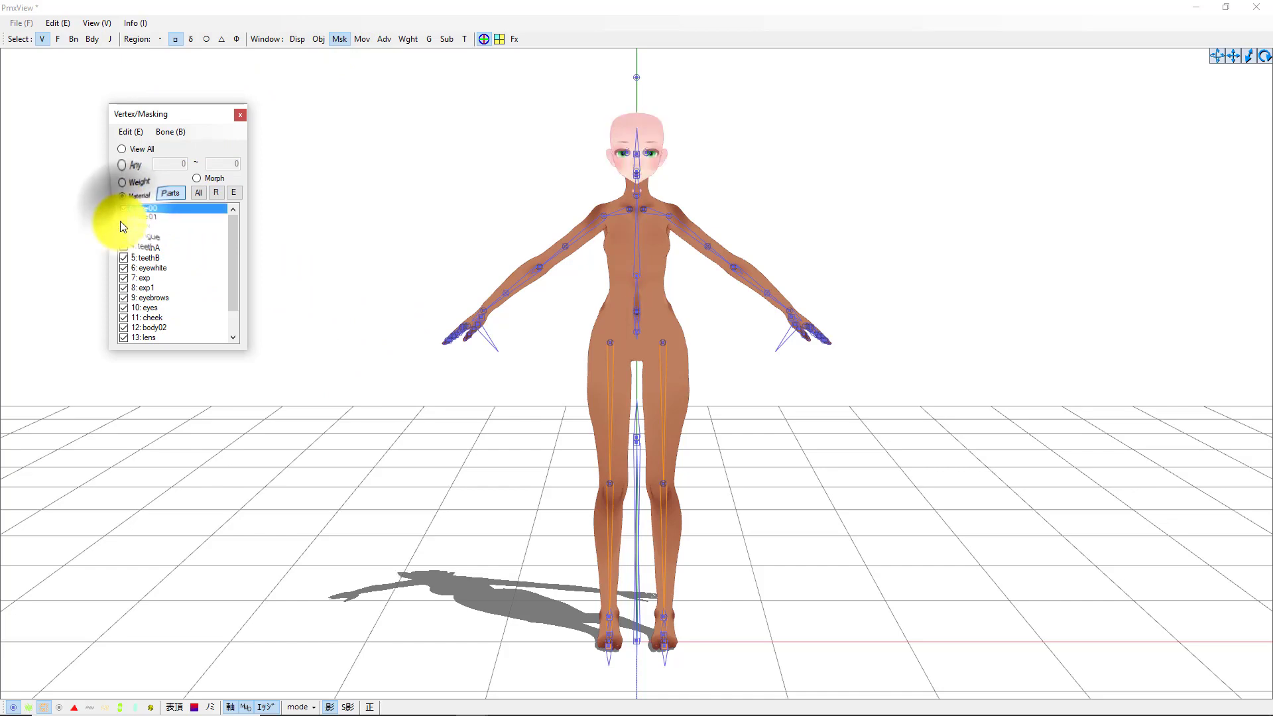
pyautogui.click(124, 220)
pyautogui.click(125, 231)
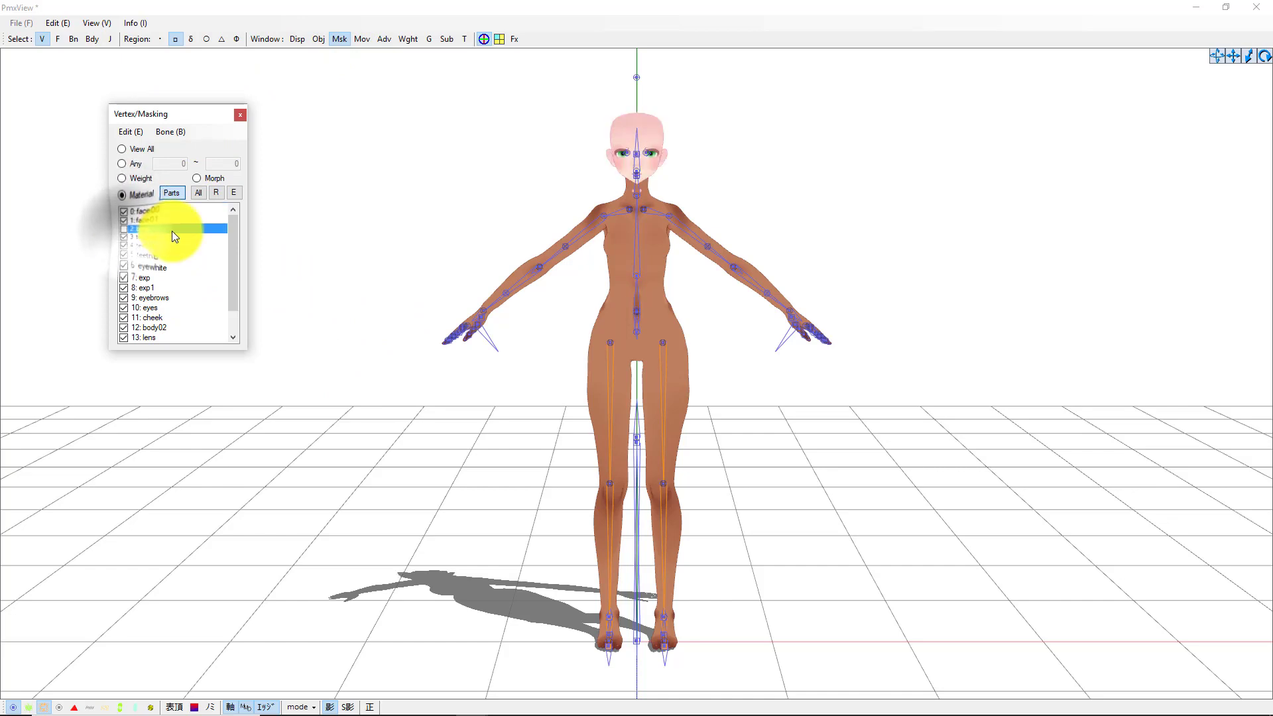
pyautogui.scroll(-1, 139, 252)
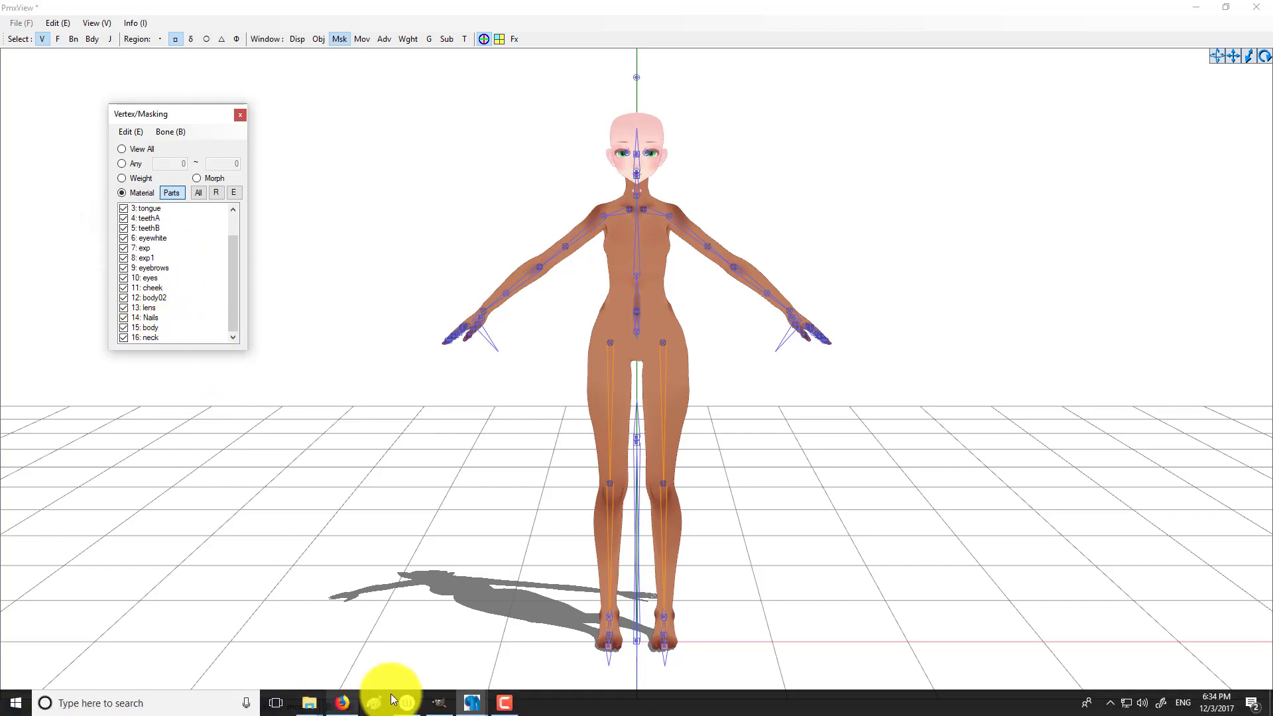
# Bring the Pmx Editor window back over the model view and select the Nails material
pyautogui.click(474, 702)
pyautogui.click(399, 644)
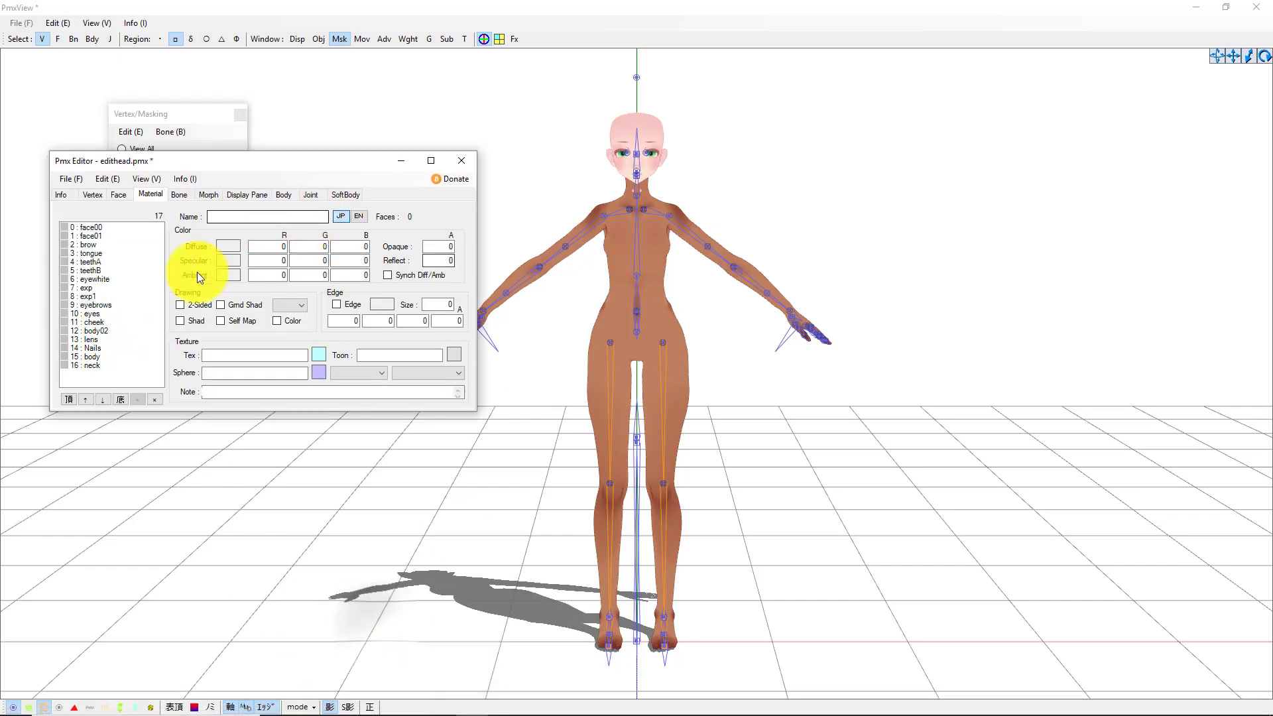
pyautogui.click(95, 364)
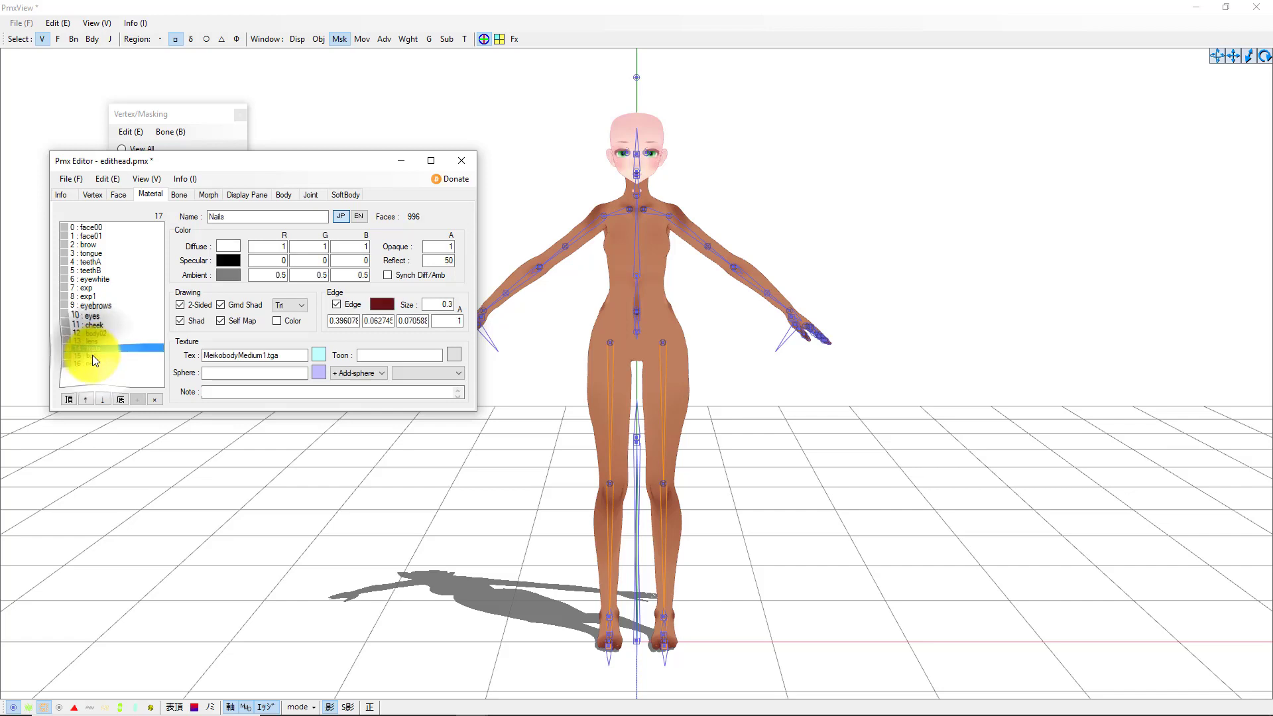
pyautogui.click(93, 348)
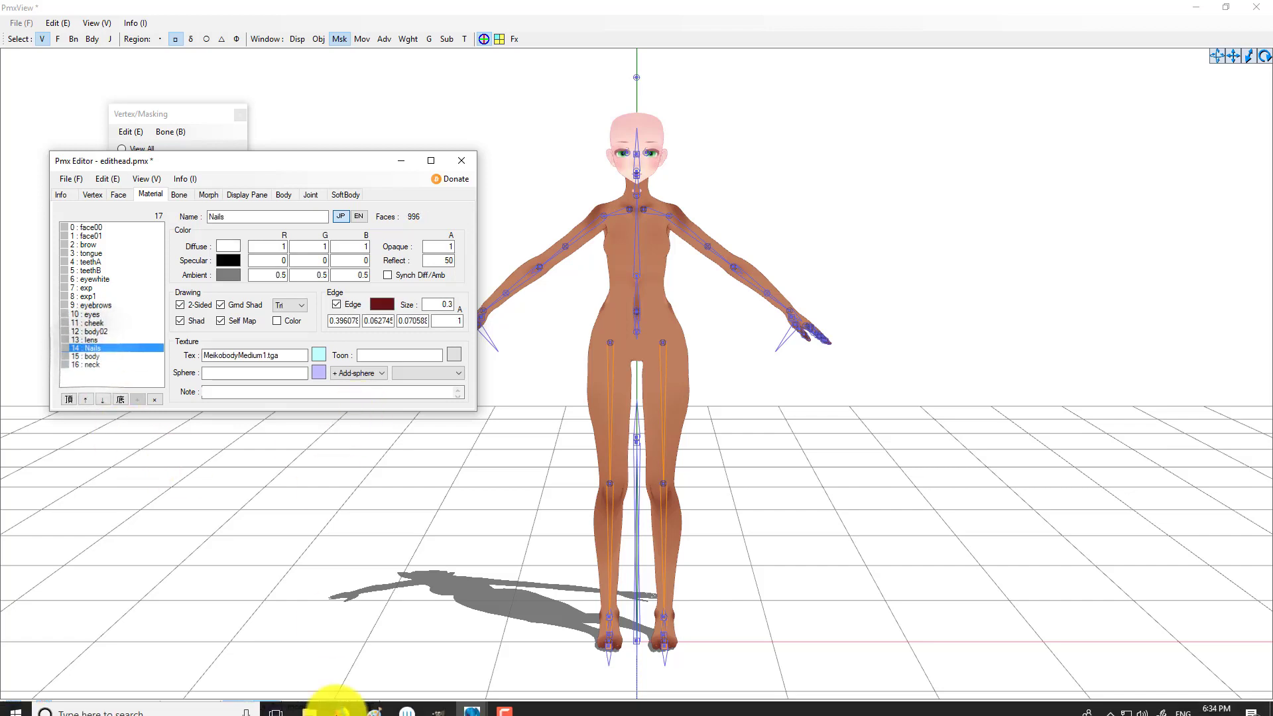
# Bring up the Skin Pack 1 folder window and move it away from the model to look over its skin textures
pyautogui.moveTo(303, 705)
pyautogui.click(356, 640)
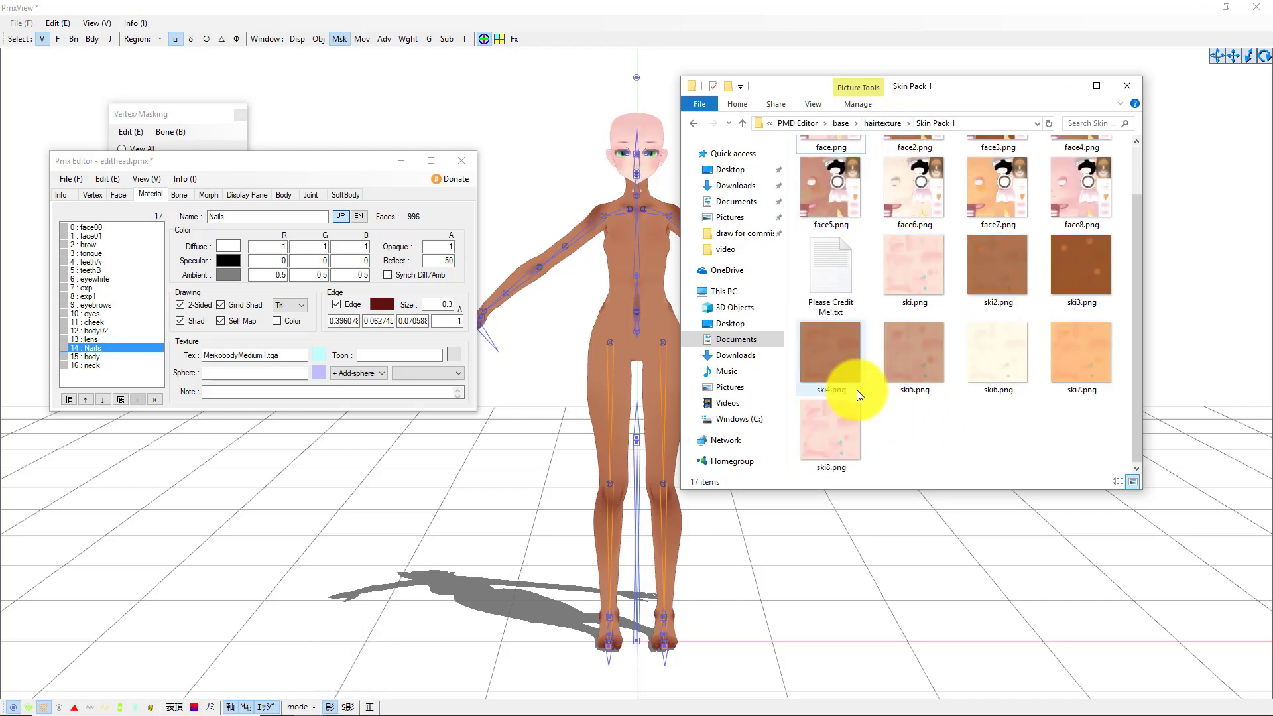
pyautogui.moveTo(918, 88); pyautogui.dragTo(941, 64)
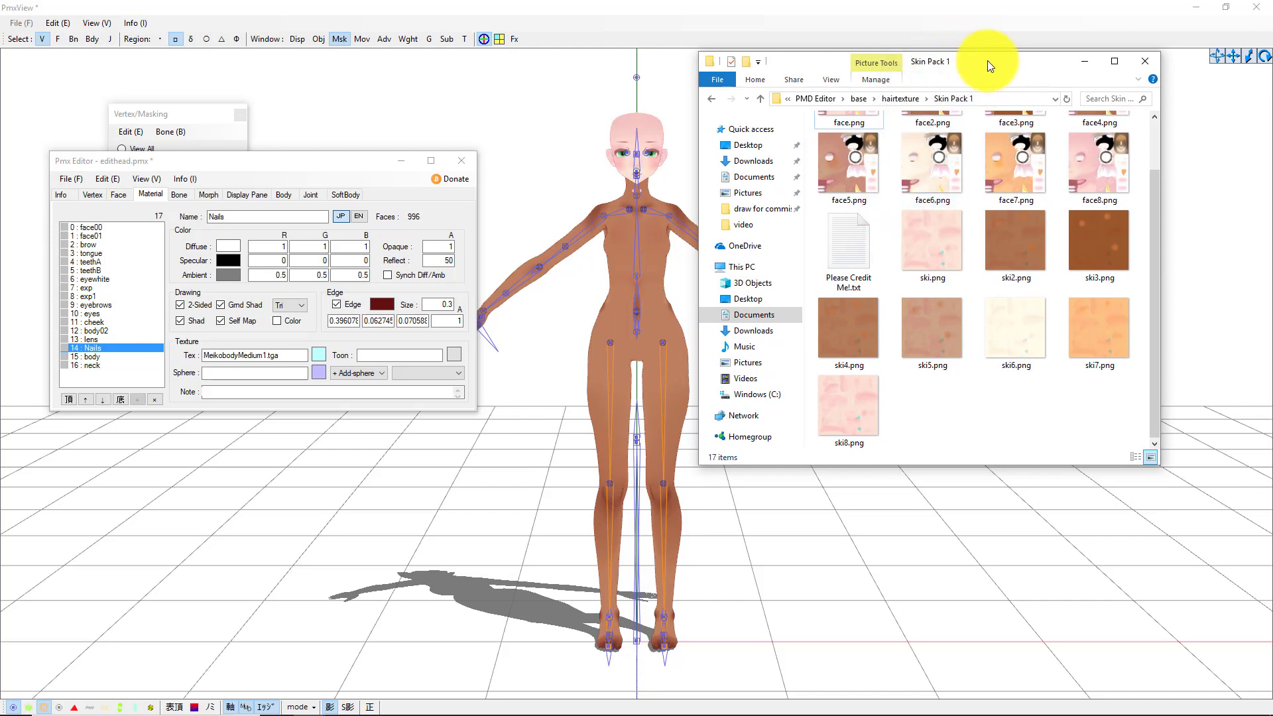
pyautogui.moveTo(982, 64); pyautogui.dragTo(1006, 40)
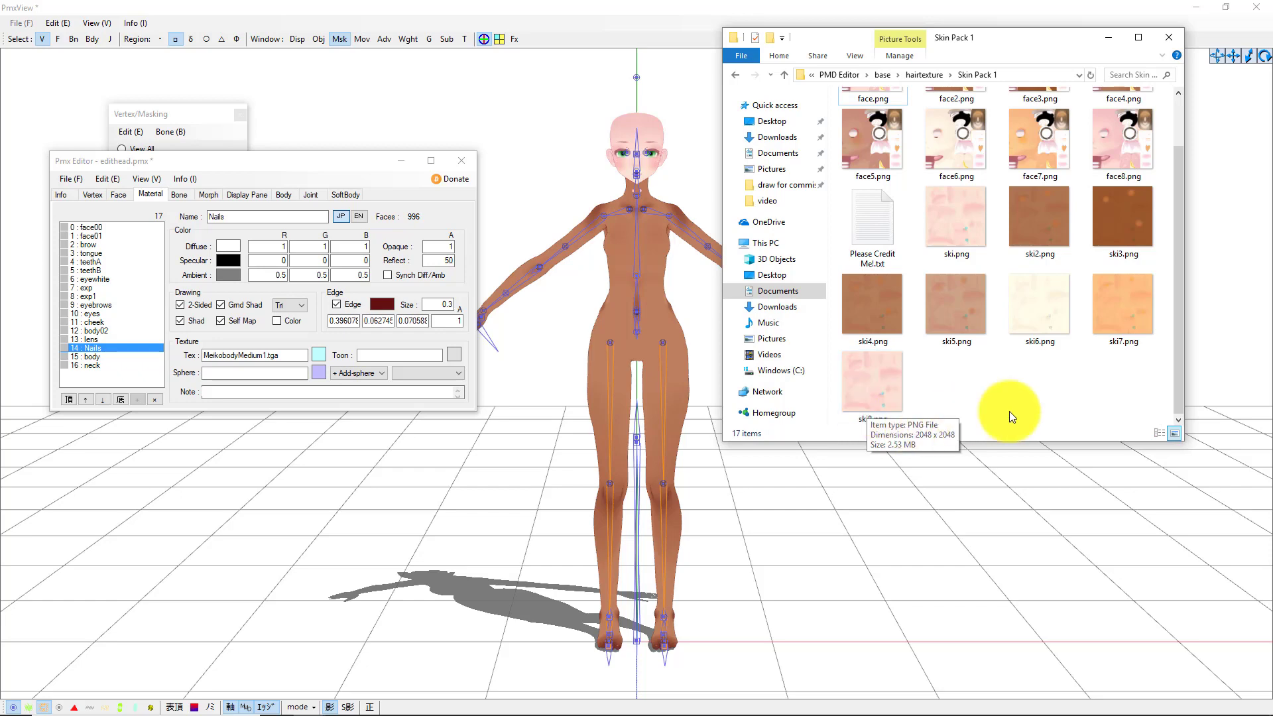
# Select ski8.png in Skin Pack 1, and bring up the video folder to select its ski8.png file
pyautogui.rightClick(858, 384)
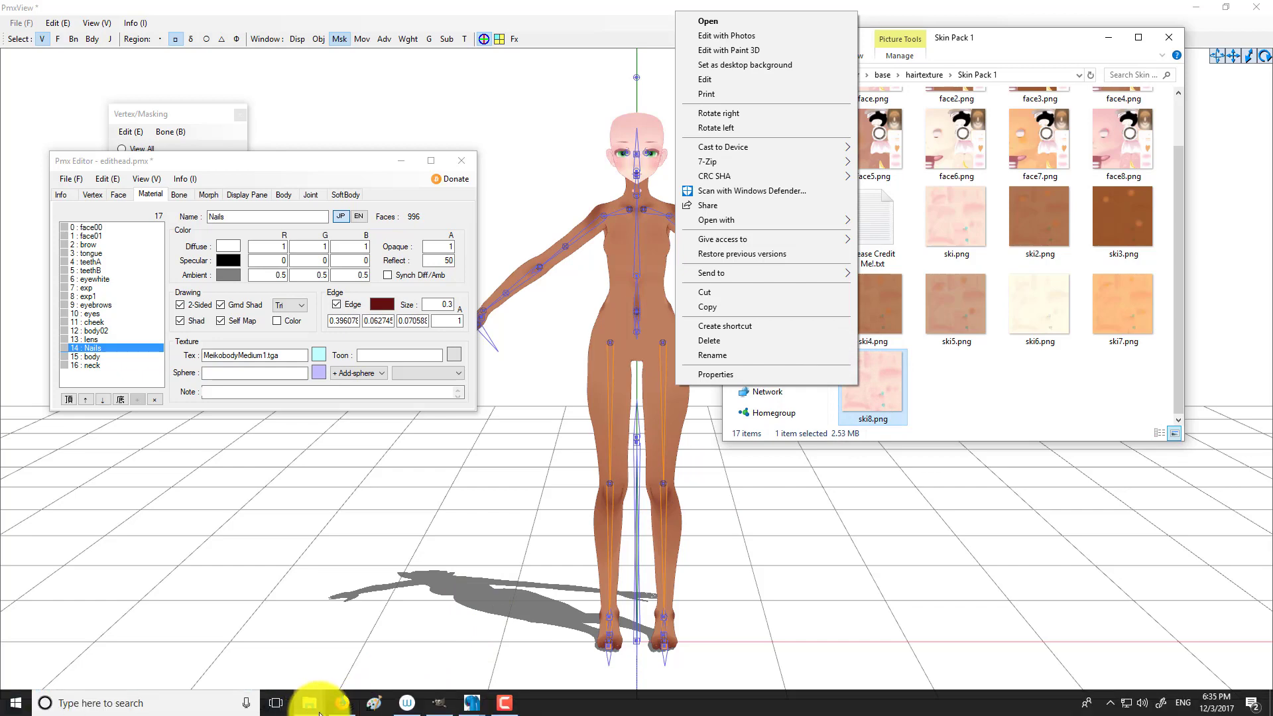
pyautogui.click(310, 707)
pyautogui.click(290, 647)
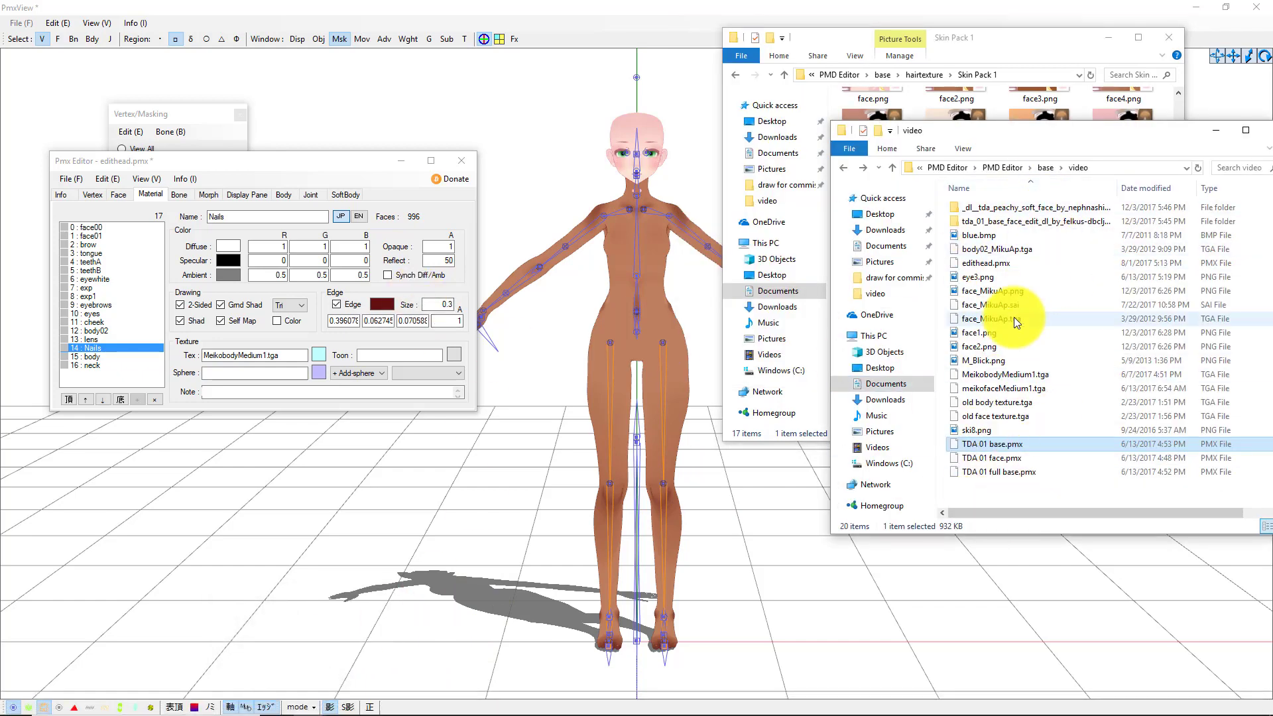
pyautogui.click(984, 429)
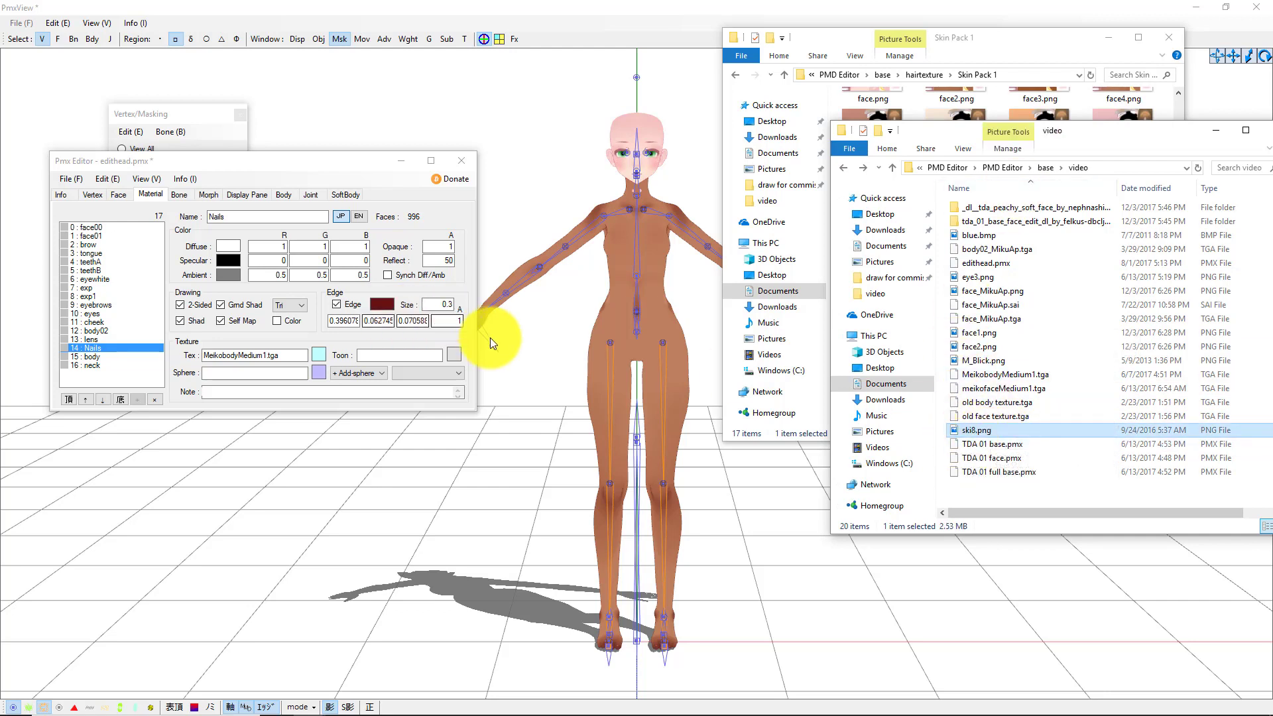
# Set the Nails material's texture to ski8.png and copy that file name
pyautogui.click(322, 167)
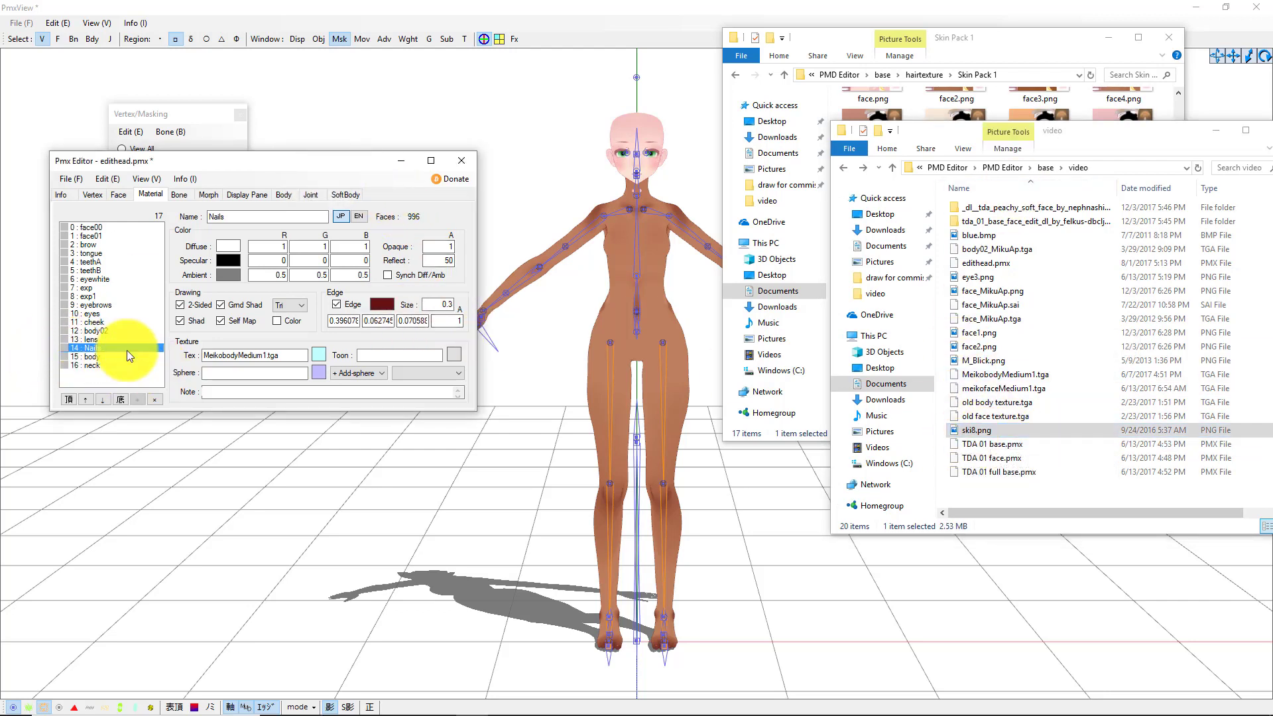
pyautogui.moveTo(285, 355); pyautogui.dragTo(186, 360)
pyautogui.write('sk')
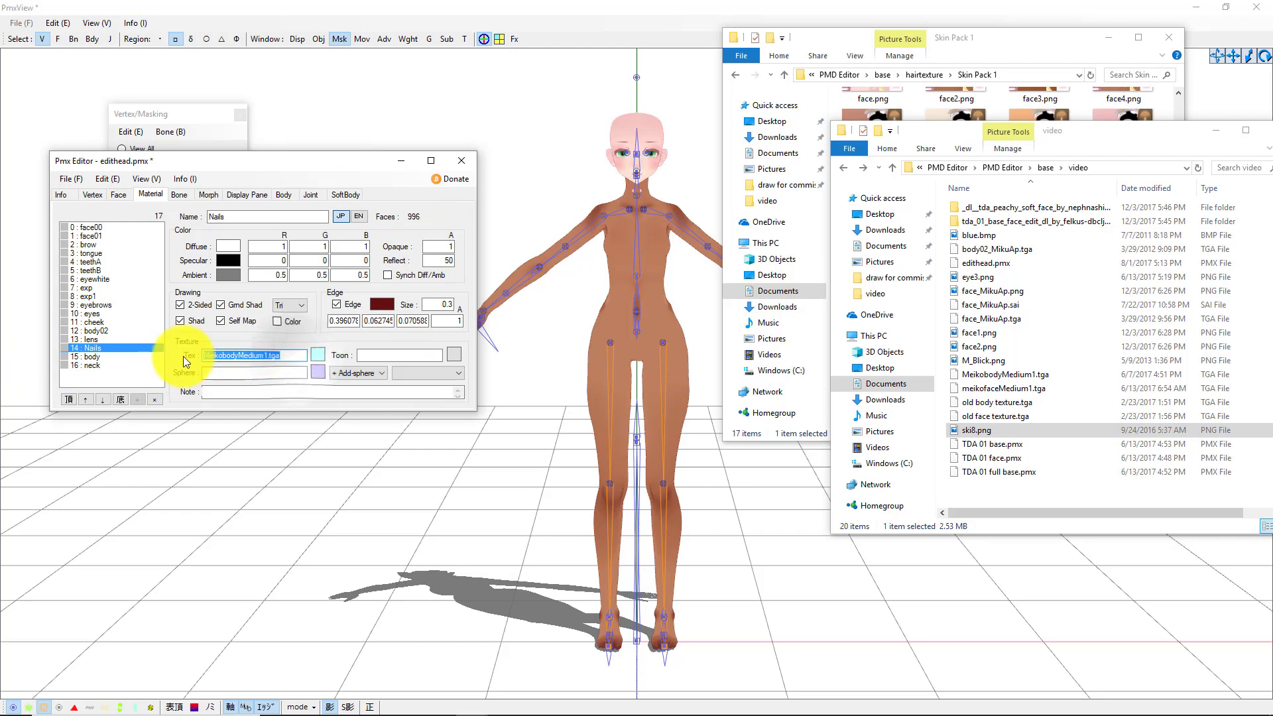
pyautogui.write('i8.png')
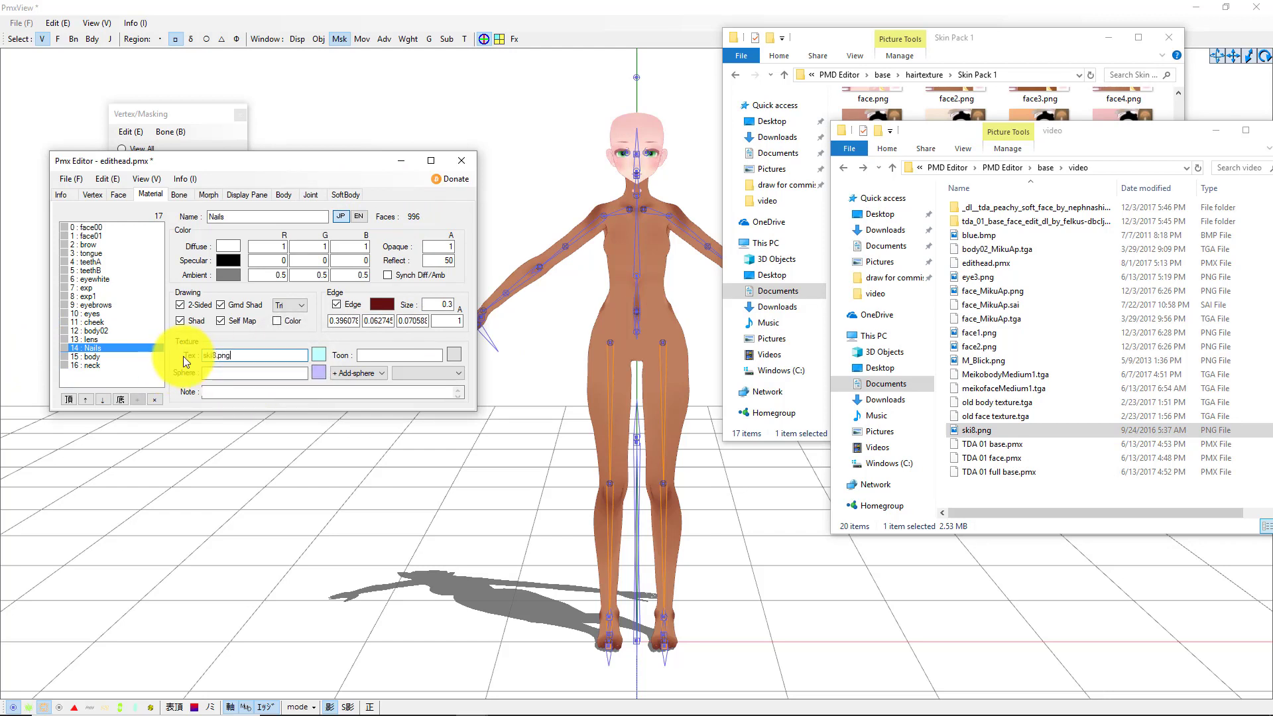
pyautogui.rightClick(212, 356)
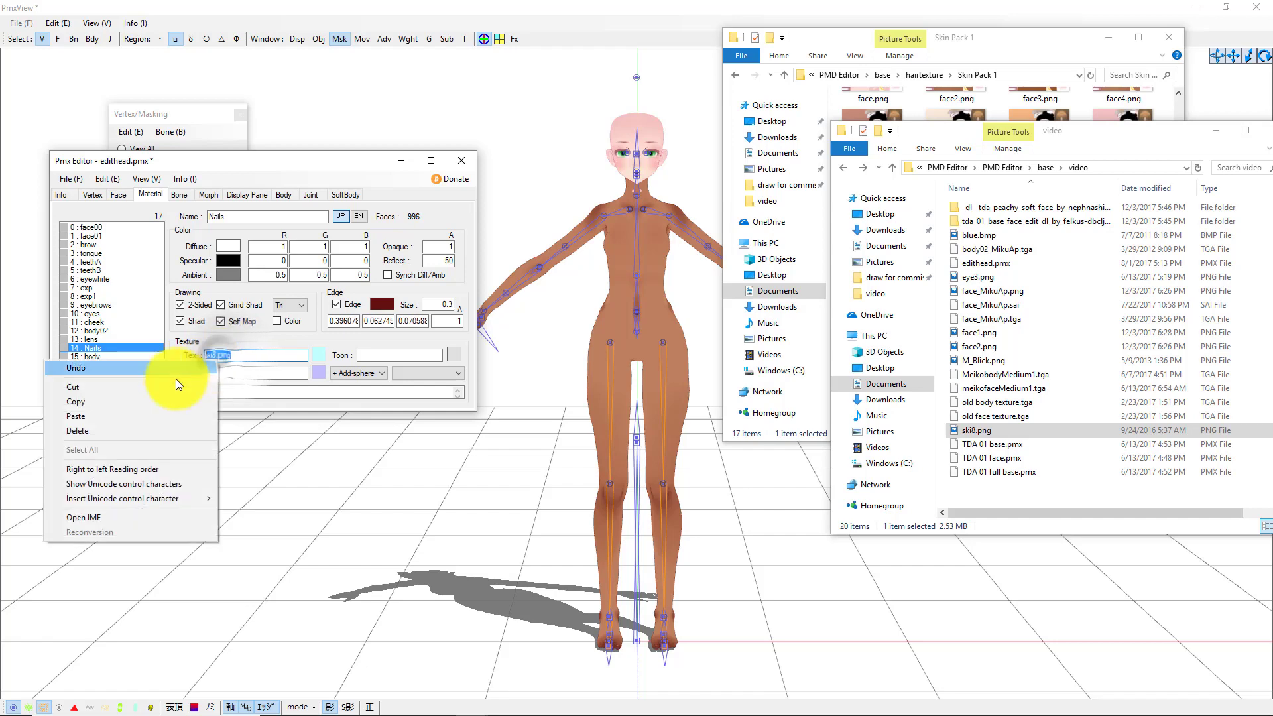
pyautogui.click(98, 400)
pyautogui.hotkey('ctrl', 'c')
# Set the texture of the body and neck materials to the copied file name ski8.png
pyautogui.click(92, 357)
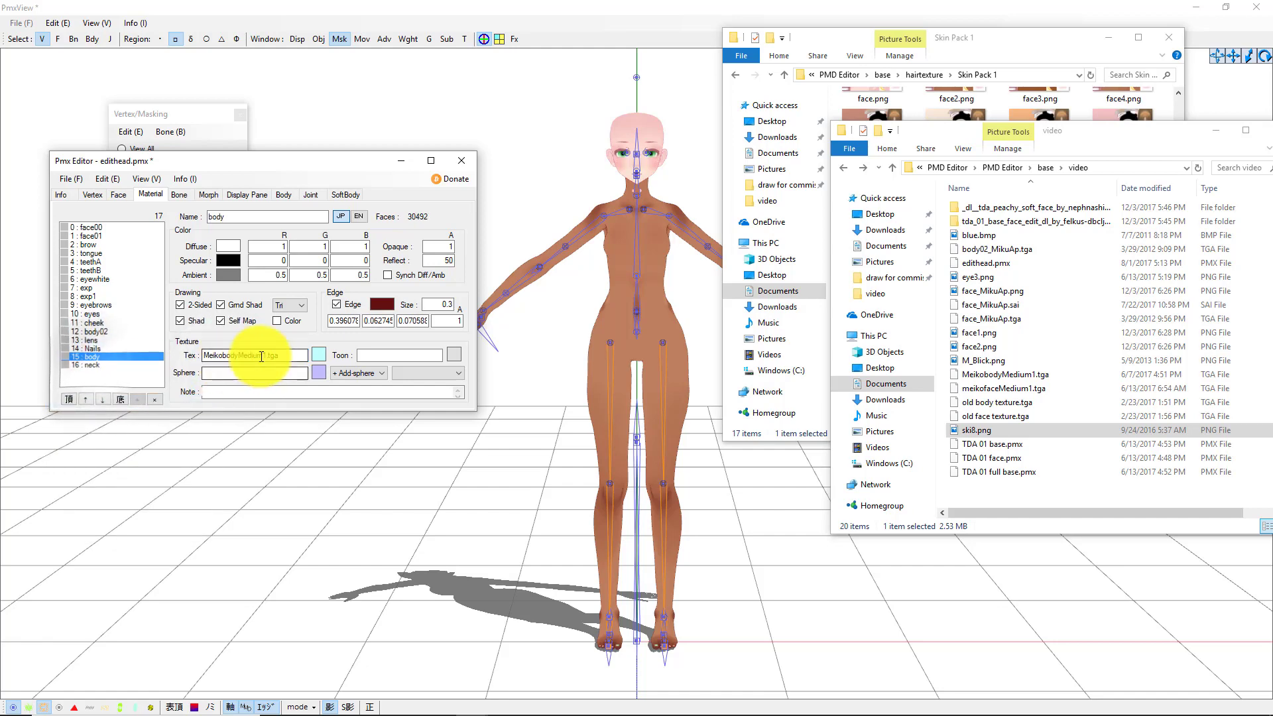
pyautogui.rightClick(231, 356)
pyautogui.click(98, 413)
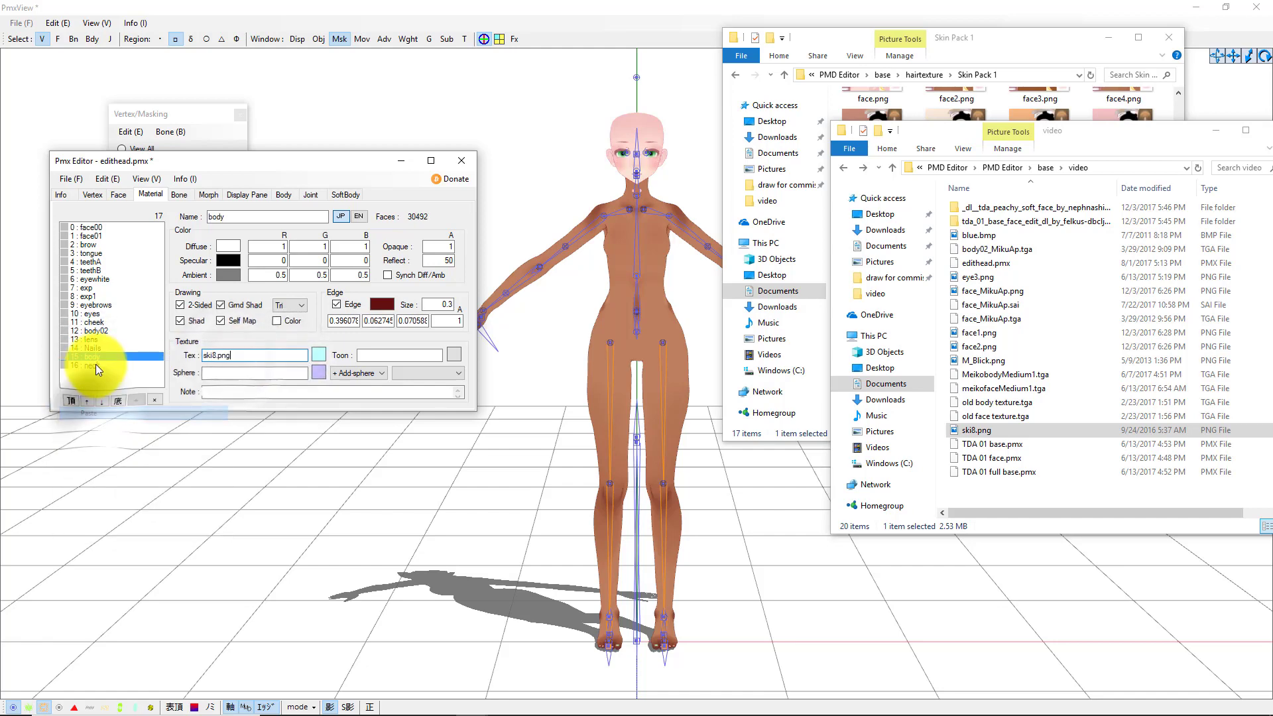
pyautogui.click(96, 364)
pyautogui.moveTo(261, 357); pyautogui.dragTo(194, 356)
pyautogui.moveTo(277, 354); pyautogui.dragTo(202, 356)
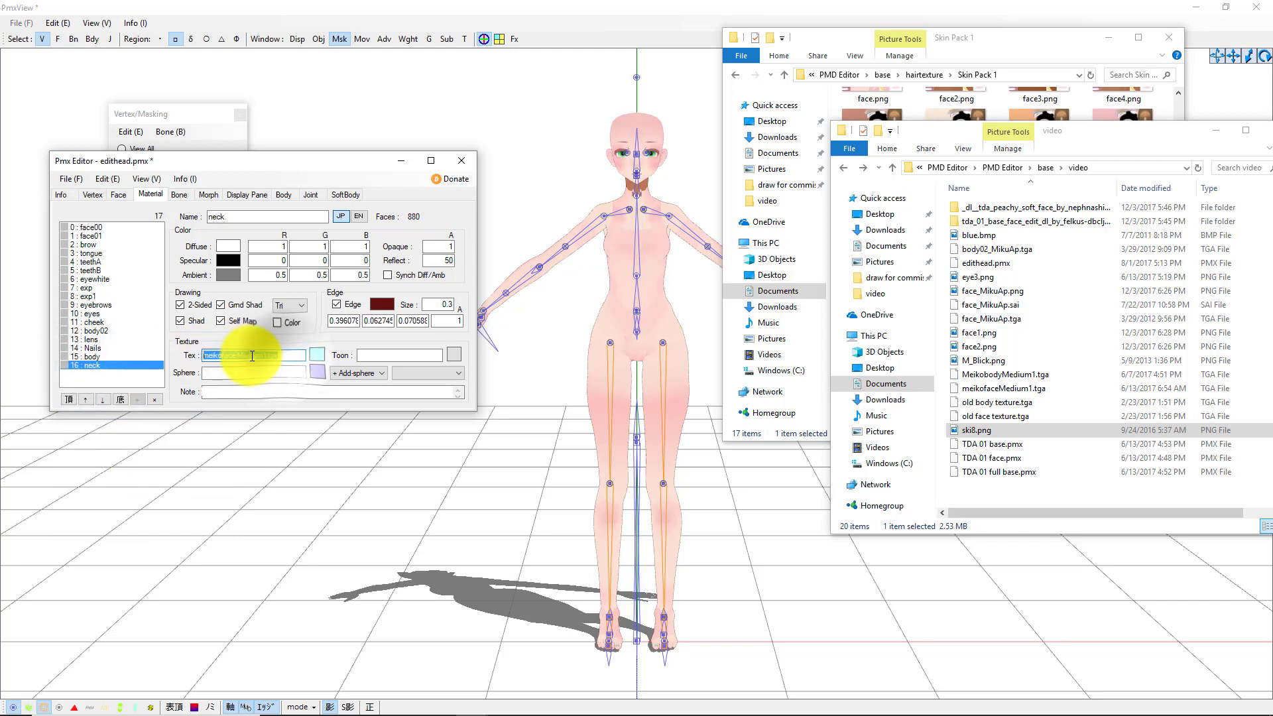
pyautogui.rightClick(251, 356)
pyautogui.click(133, 419)
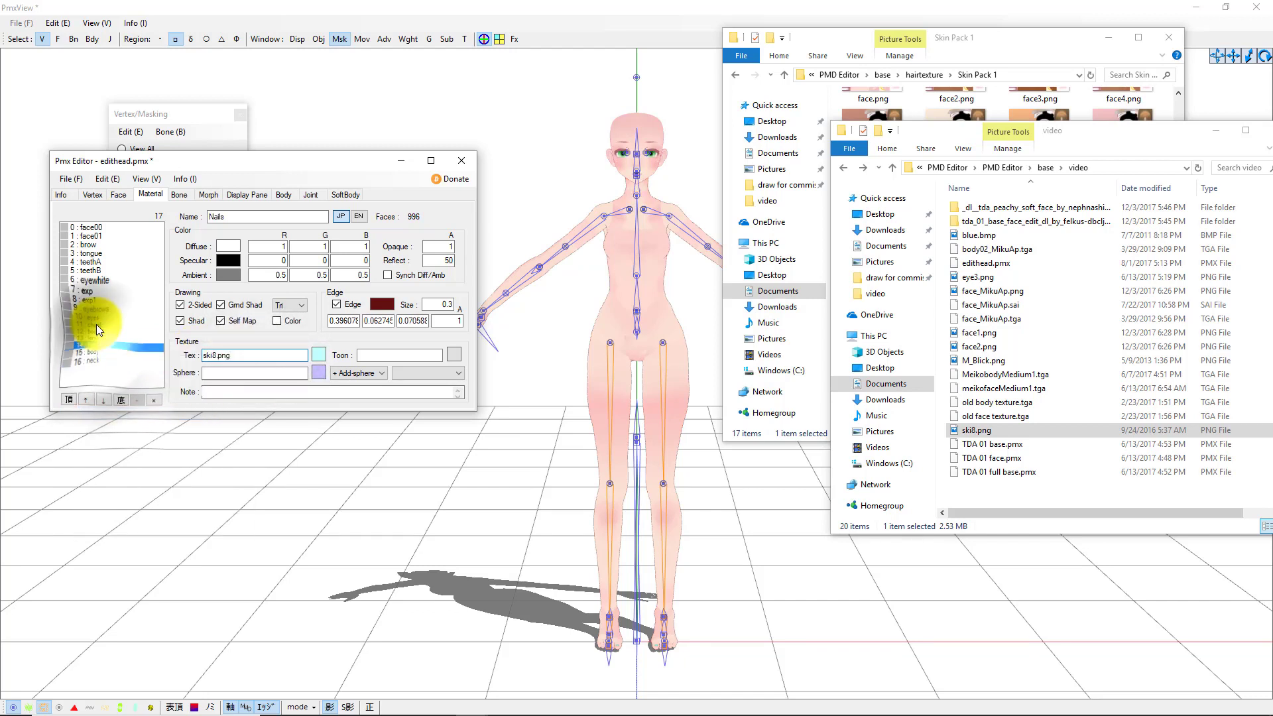
# Check the cheek material's settings, and orbit the model to inspect the new skin texture
pyautogui.click(93, 322)
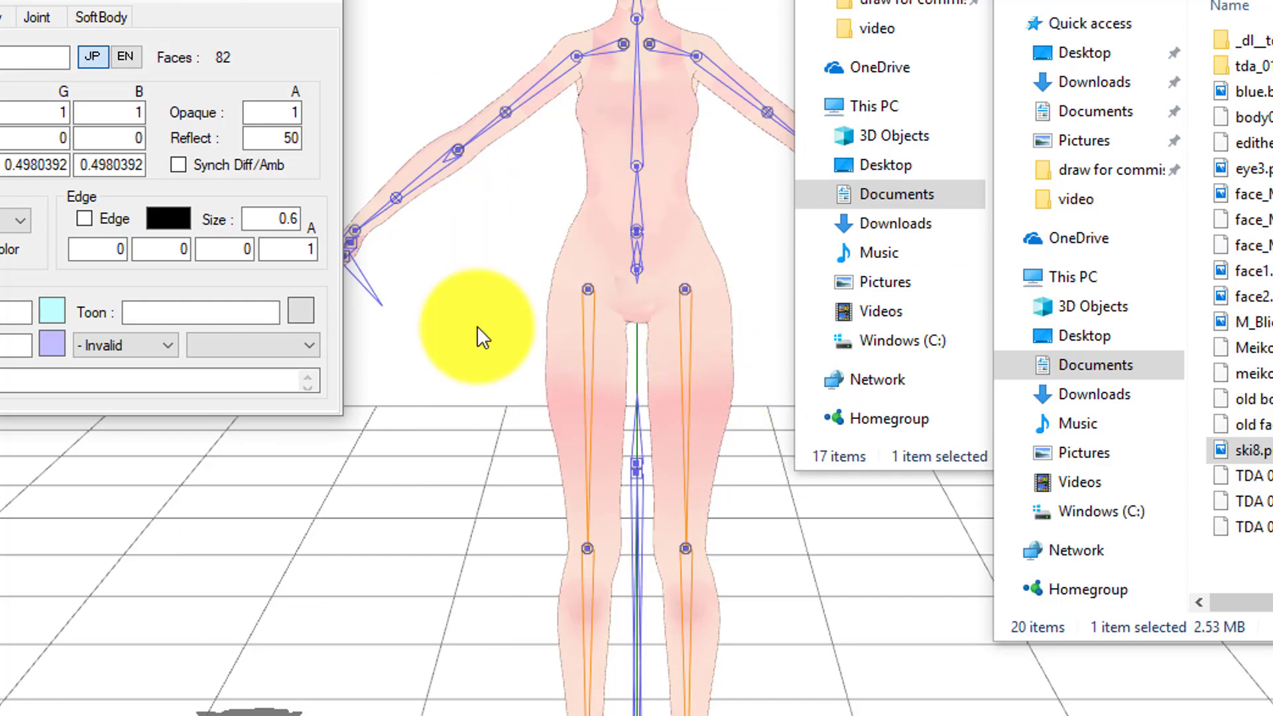
pyautogui.click(488, 464)
pyautogui.moveTo(671, 475); pyautogui.dragTo(841, 511, button='right')
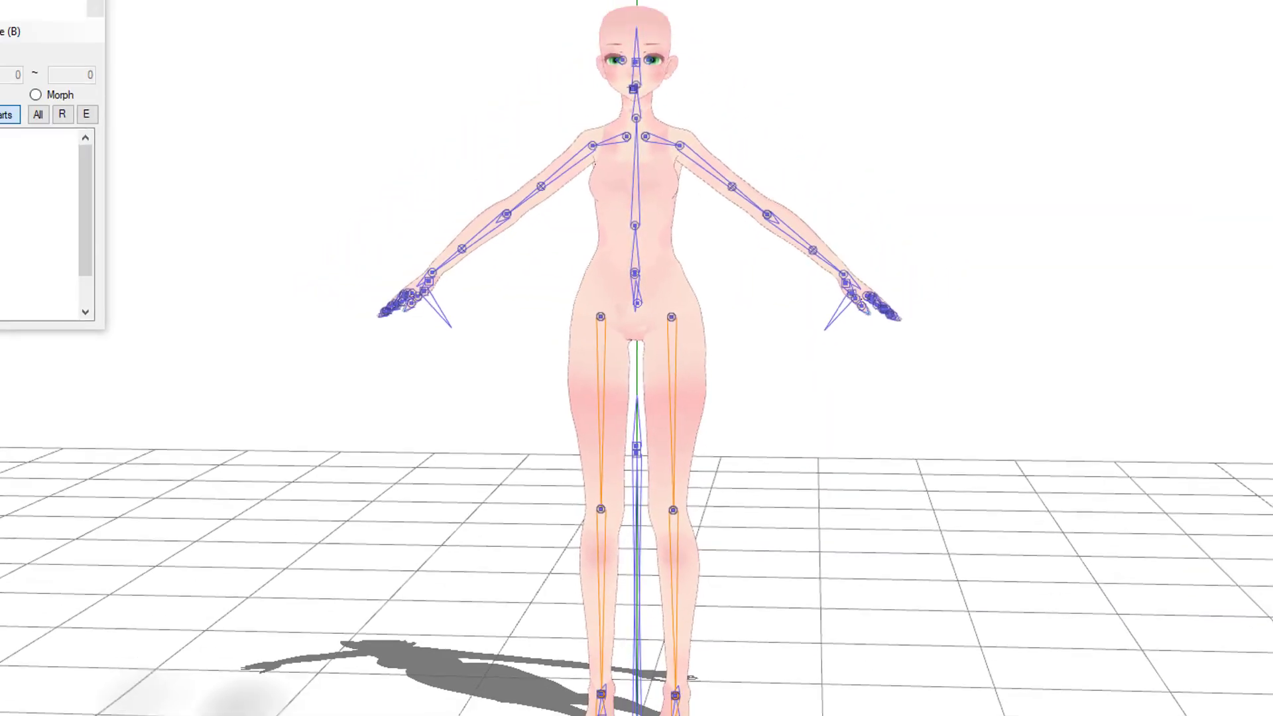
# Bring the Skin Pack 1 folder window back up and place it beside the model's legs
pyautogui.click(310, 704)
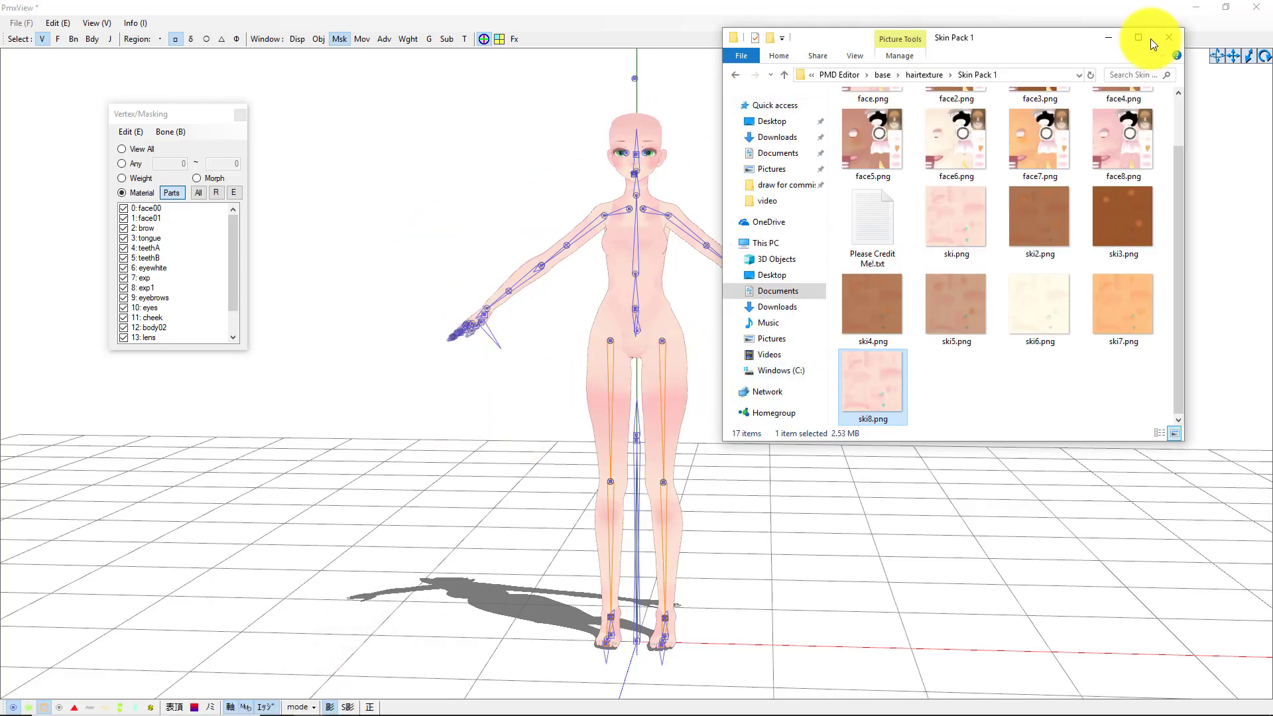
pyautogui.moveTo(1027, 42); pyautogui.dragTo(1084, 172)
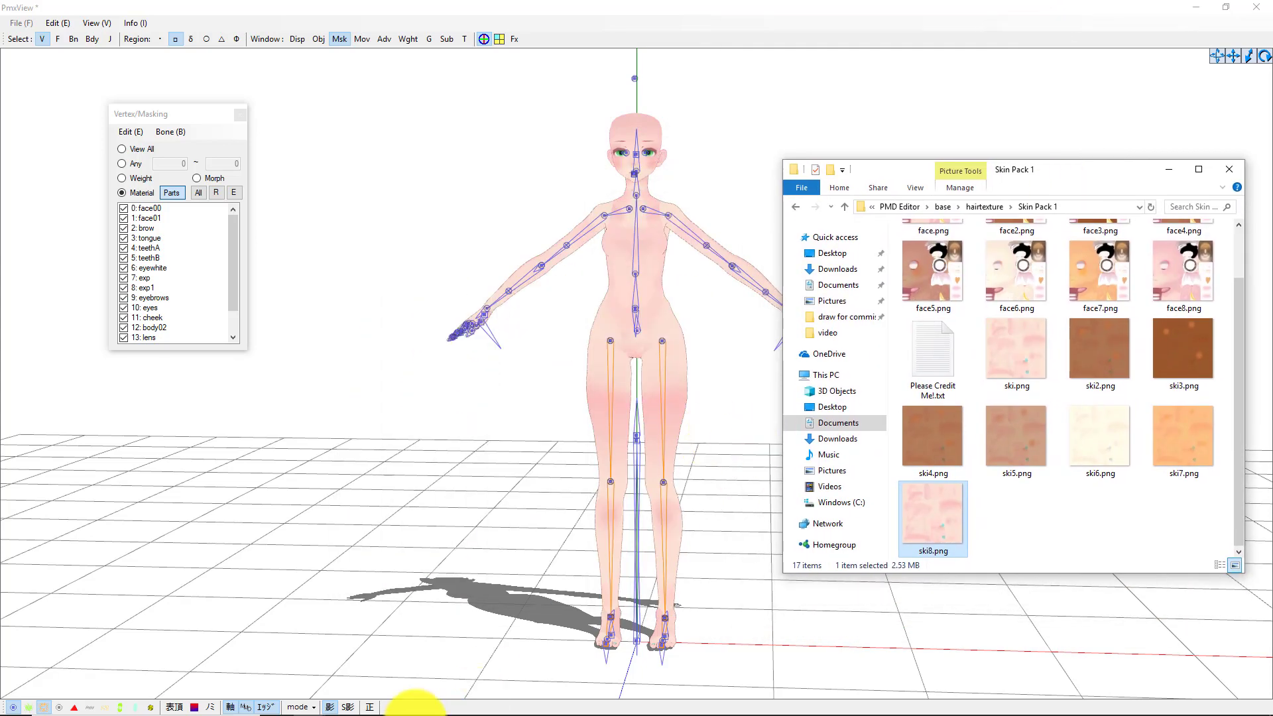
# Hide every material except eyes in the material masking list
pyautogui.moveTo(306, 703)
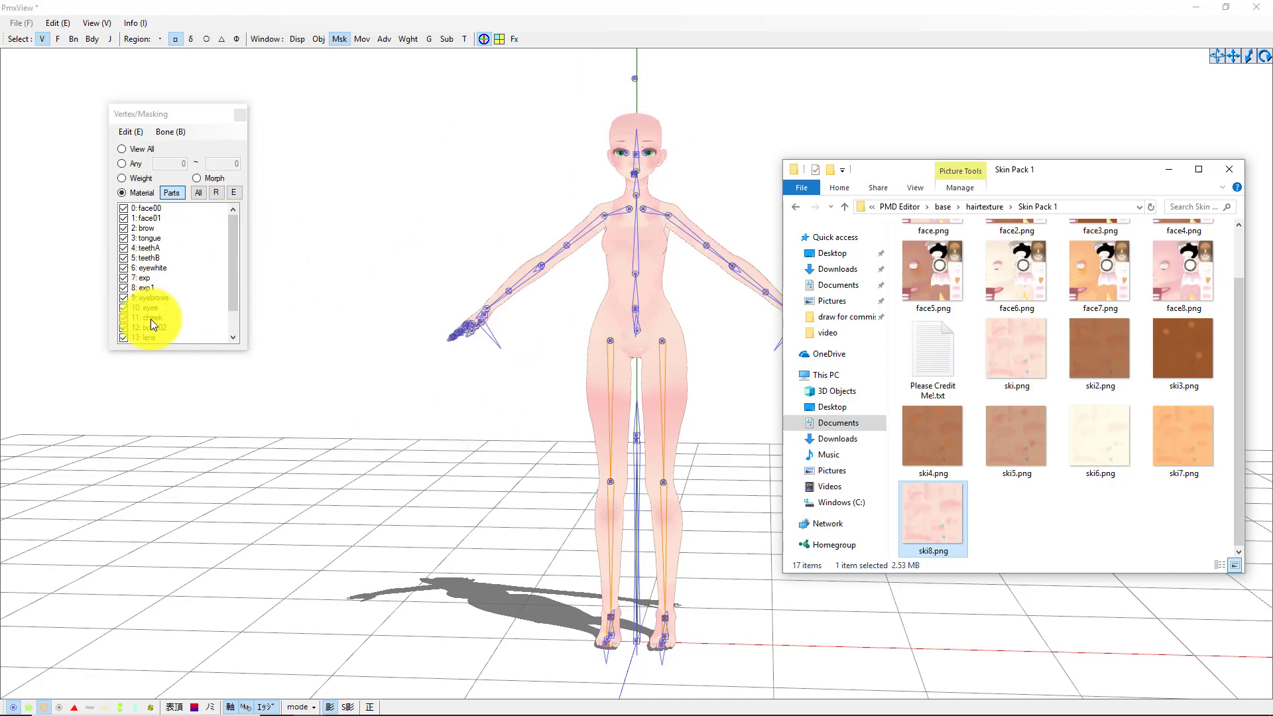
pyautogui.click(125, 209)
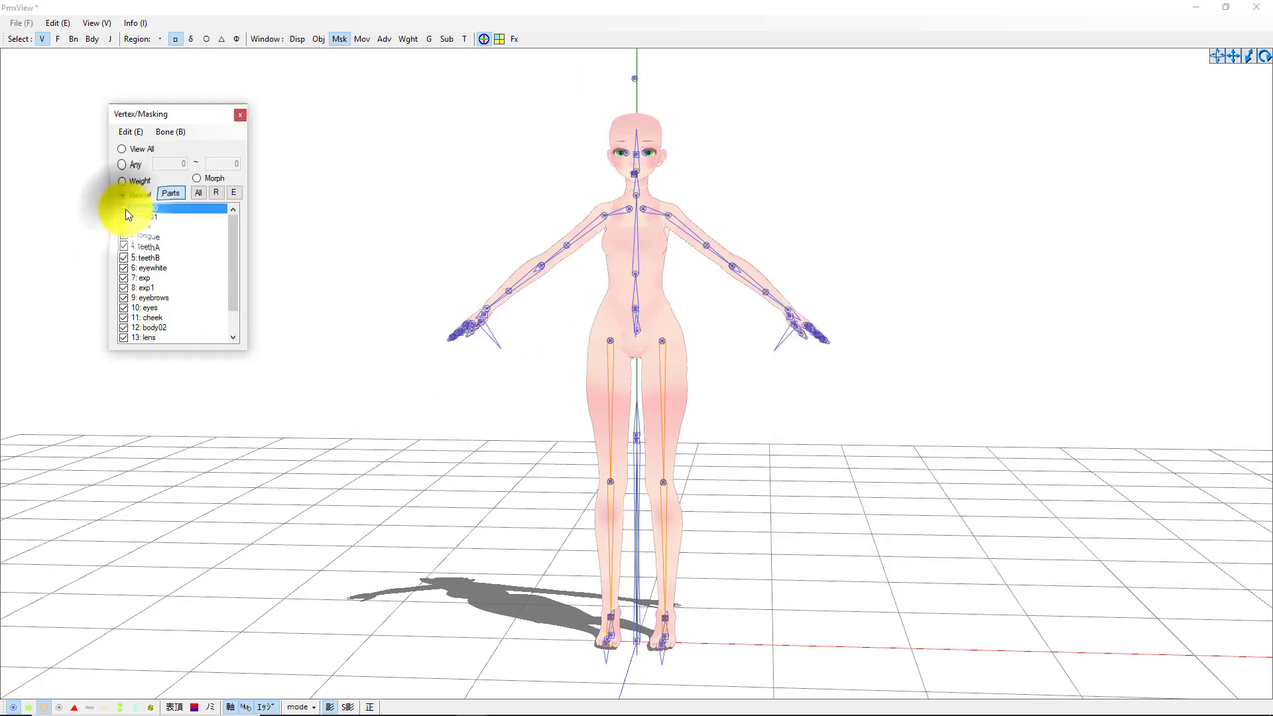
pyautogui.click(125, 220)
pyautogui.click(124, 229)
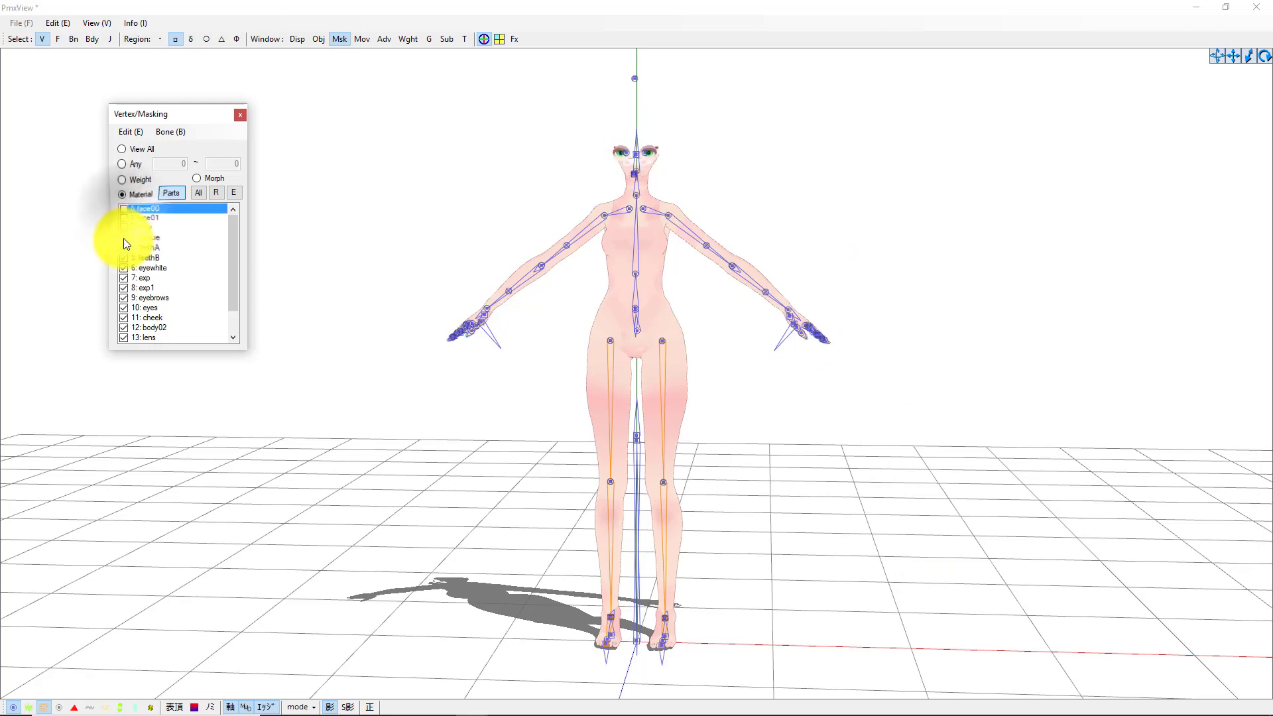
pyautogui.click(124, 238)
pyautogui.click(122, 248)
pyautogui.click(119, 259)
pyautogui.click(121, 269)
pyautogui.click(121, 277)
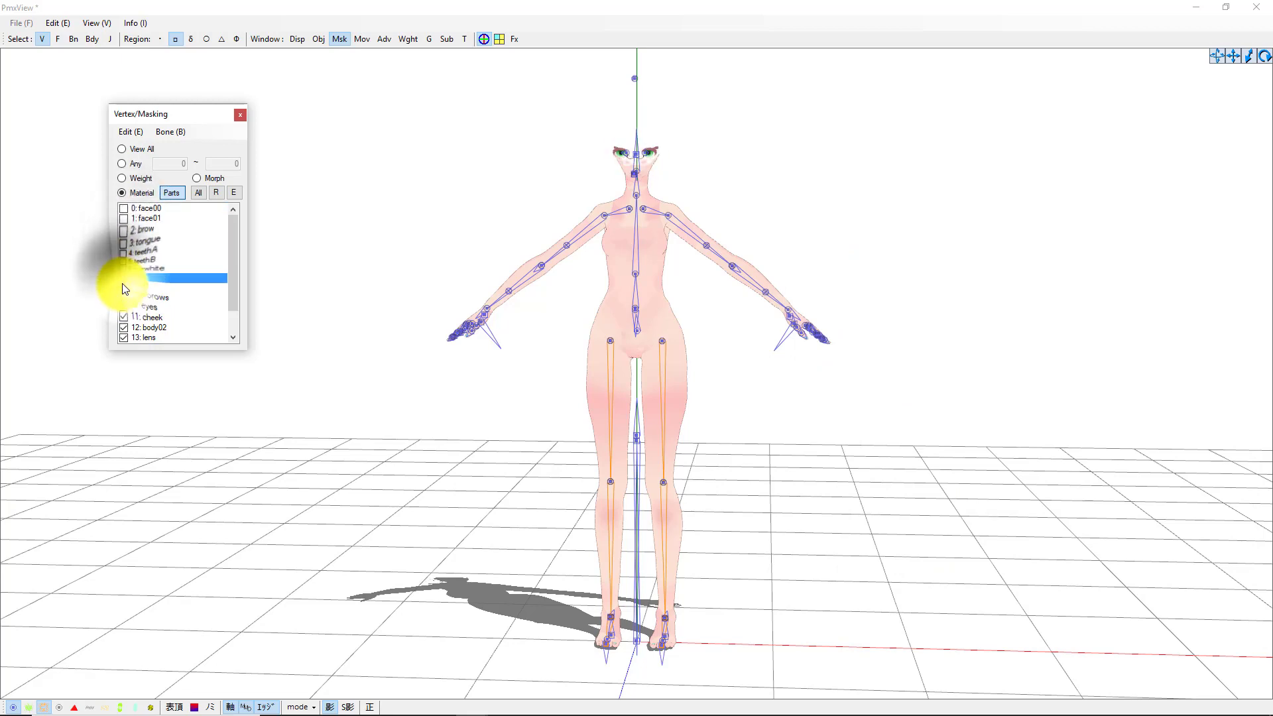
pyautogui.rightClick(122, 285)
pyautogui.click(118, 285)
pyautogui.click(121, 298)
pyautogui.click(122, 317)
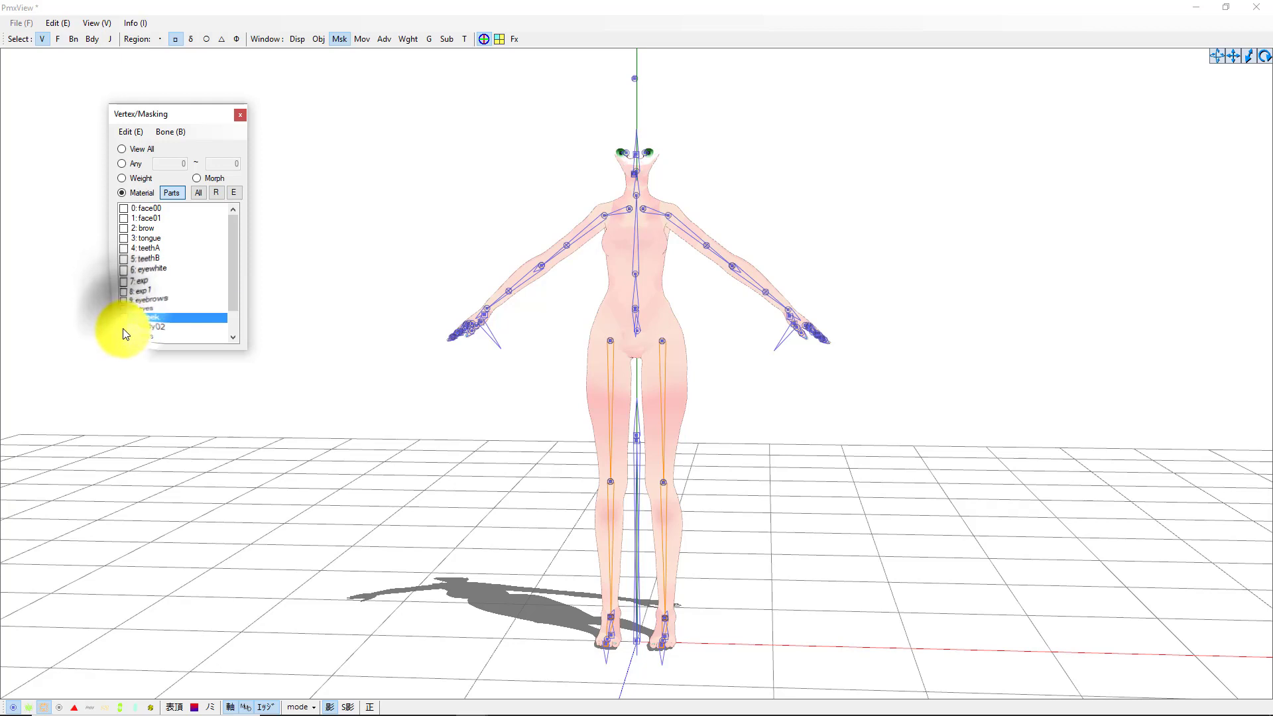
pyautogui.click(122, 329)
pyautogui.click(124, 337)
pyautogui.scroll(-1, 158, 306)
pyautogui.click(123, 317)
pyautogui.click(124, 328)
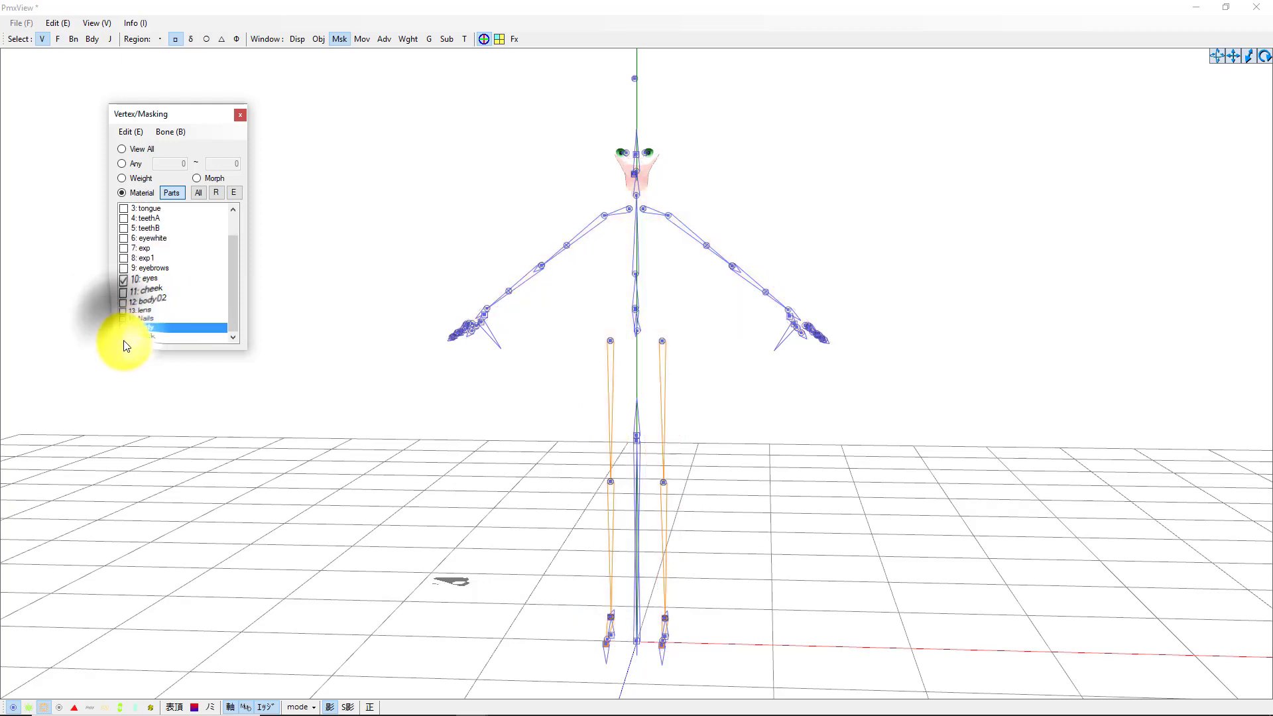
pyautogui.click(123, 337)
# Select all vertices of the model's right eye and split them off the eyes material as a separate material
pyautogui.scroll(8, 448, 272)
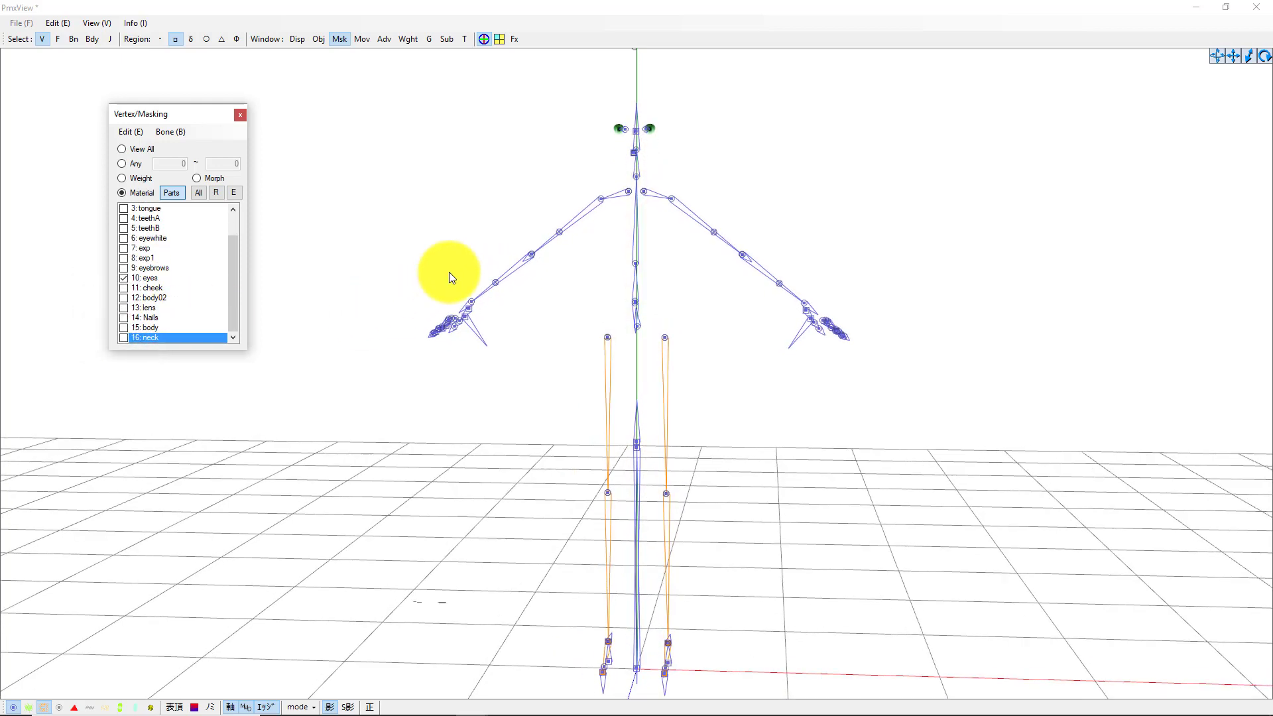
pyautogui.scroll(2, 716, 209)
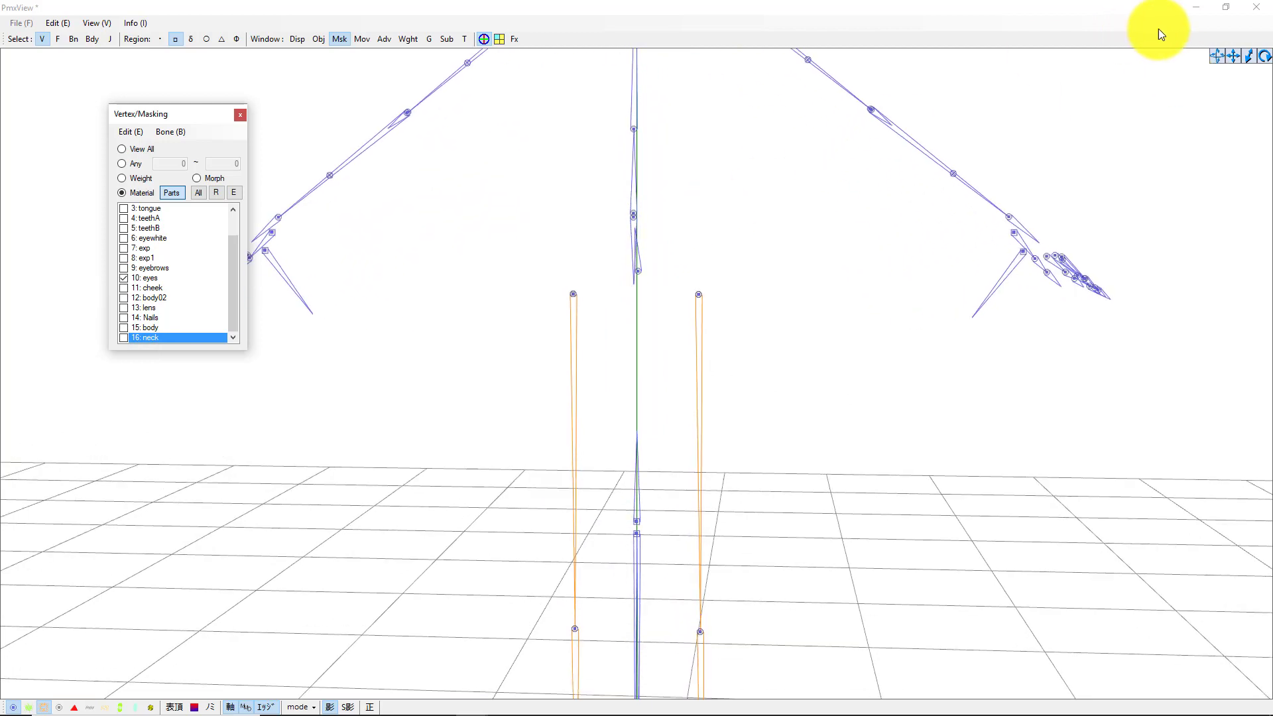
pyautogui.moveTo(1233, 55); pyautogui.dragTo(1233, 61)
pyautogui.moveTo(902, 262); pyautogui.dragTo(852, 279, button='right')
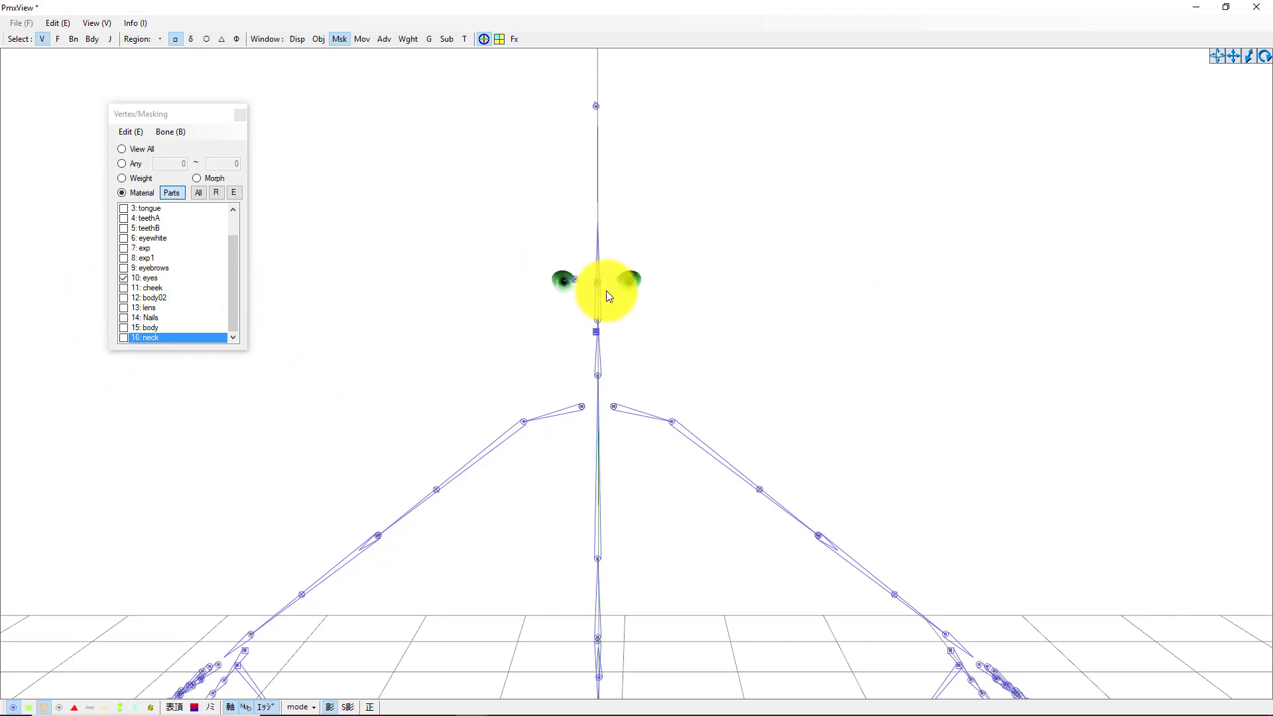
pyautogui.moveTo(608, 295); pyautogui.dragTo(535, 287, button='right')
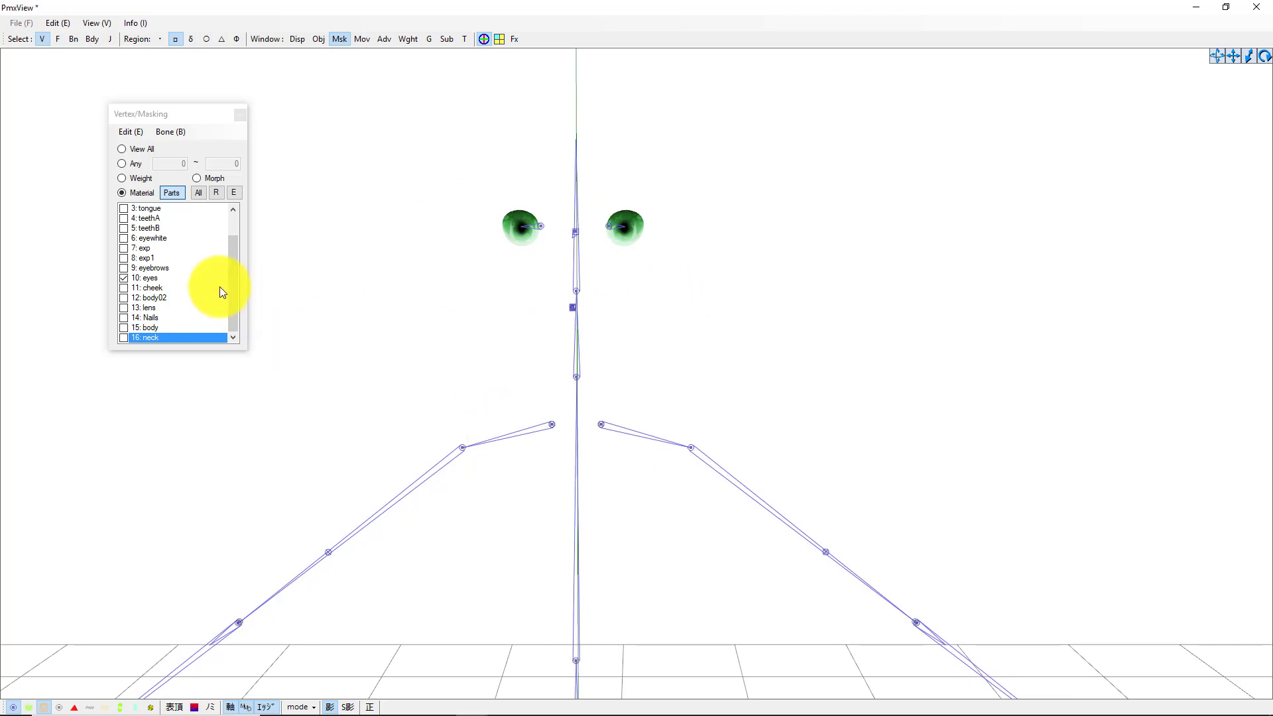
pyautogui.click(237, 309)
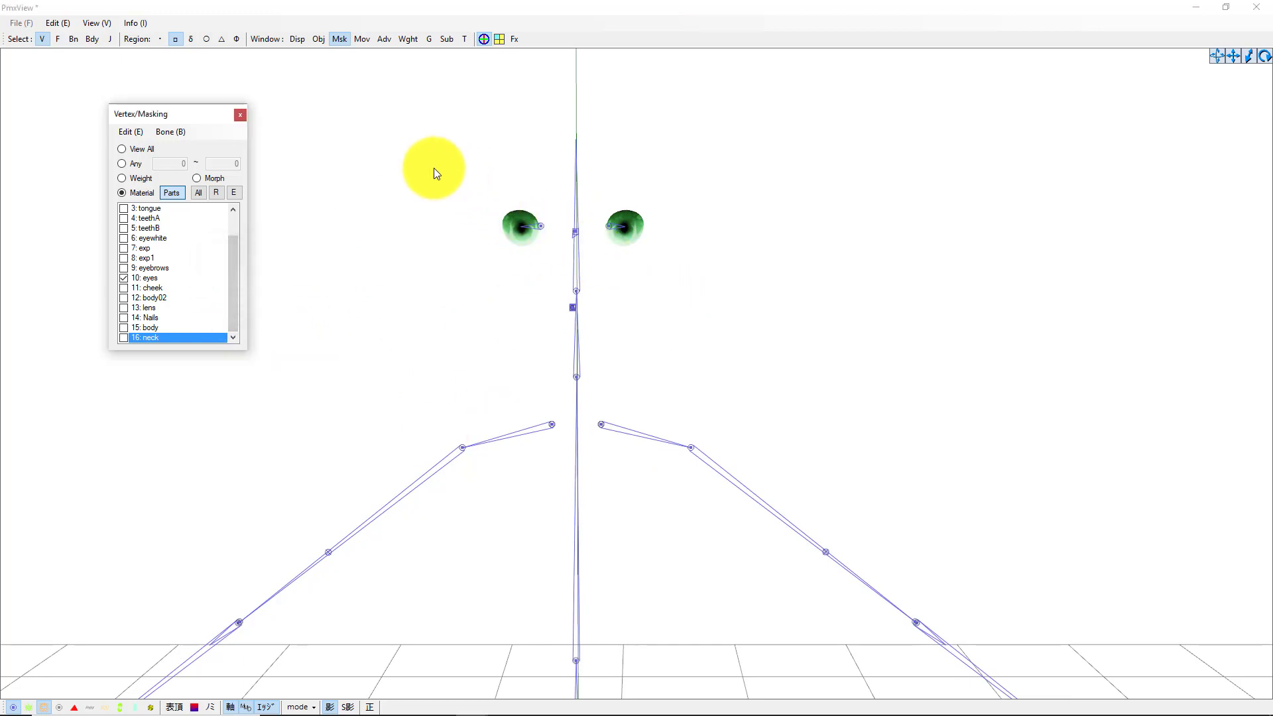
pyautogui.moveTo(435, 133); pyautogui.dragTo(567, 285)
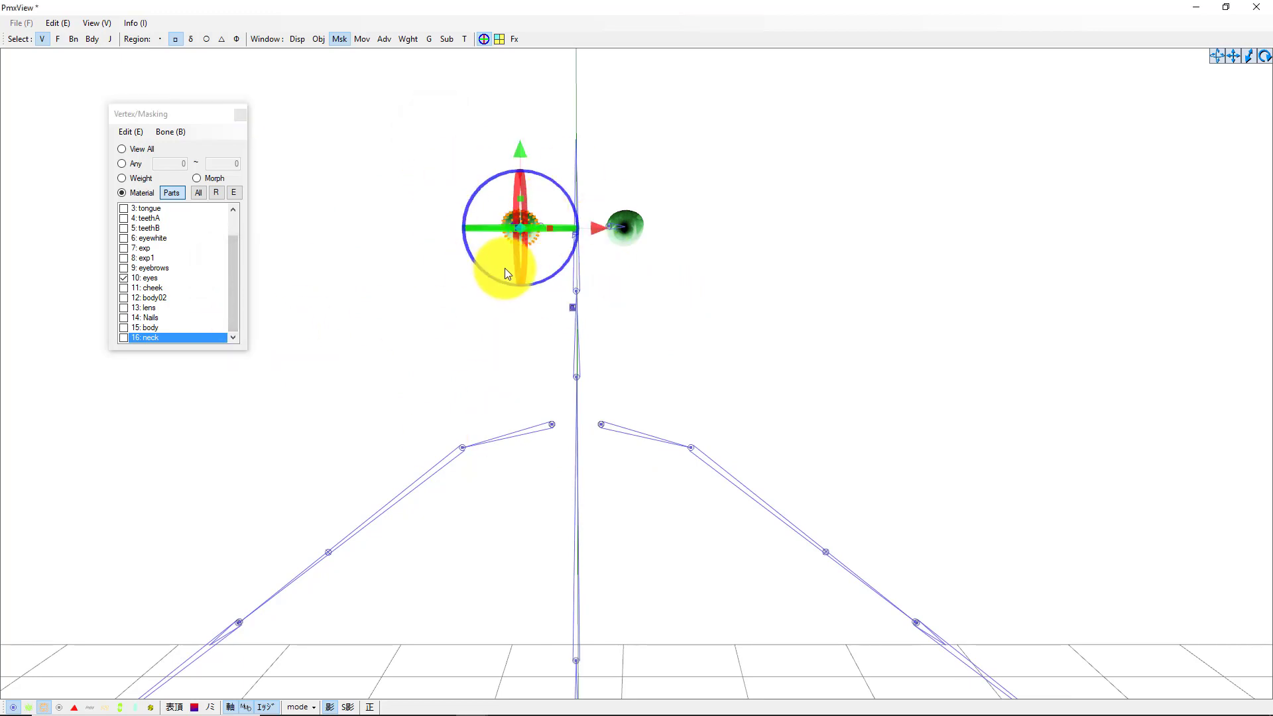
pyautogui.rightClick(146, 280)
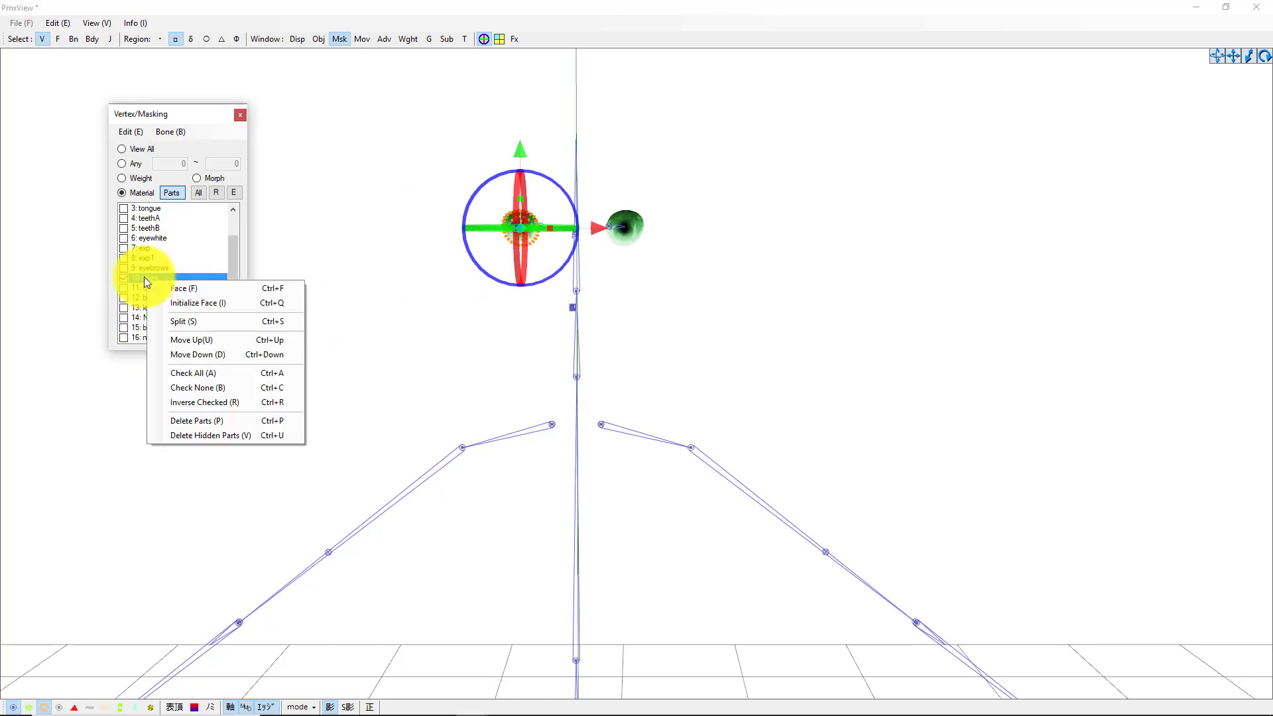
pyautogui.click(188, 320)
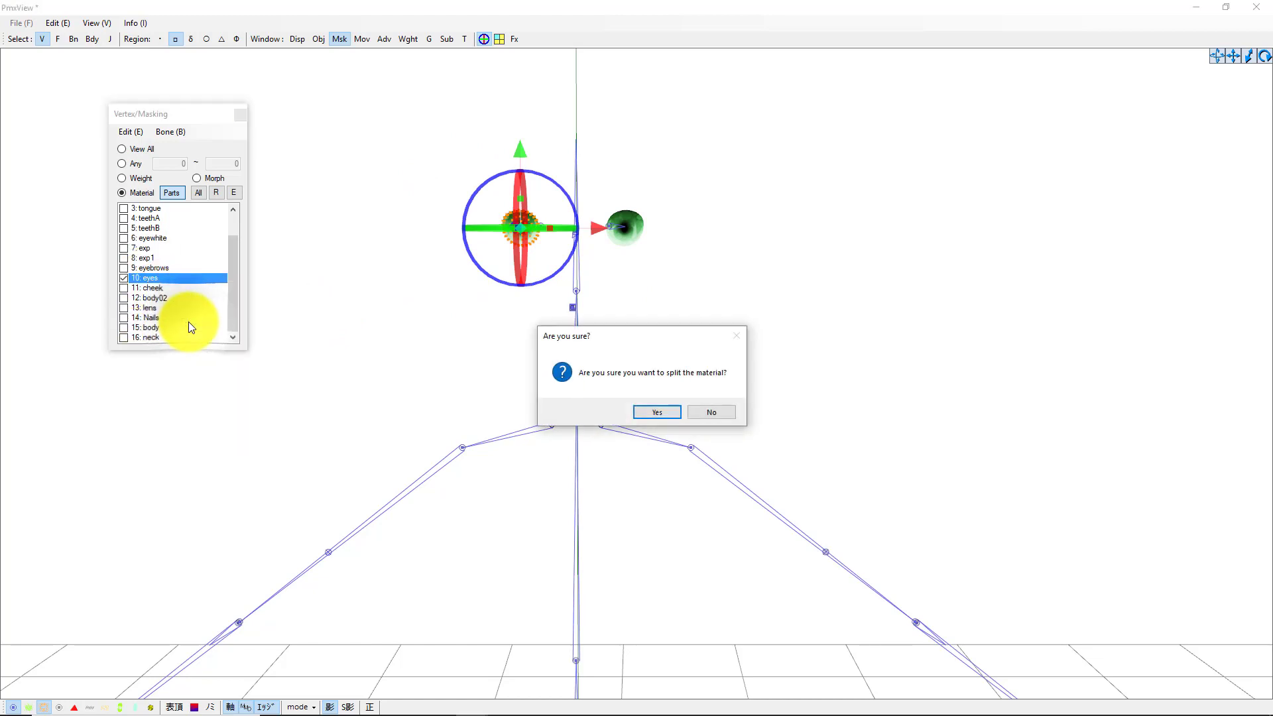
pyautogui.click(639, 412)
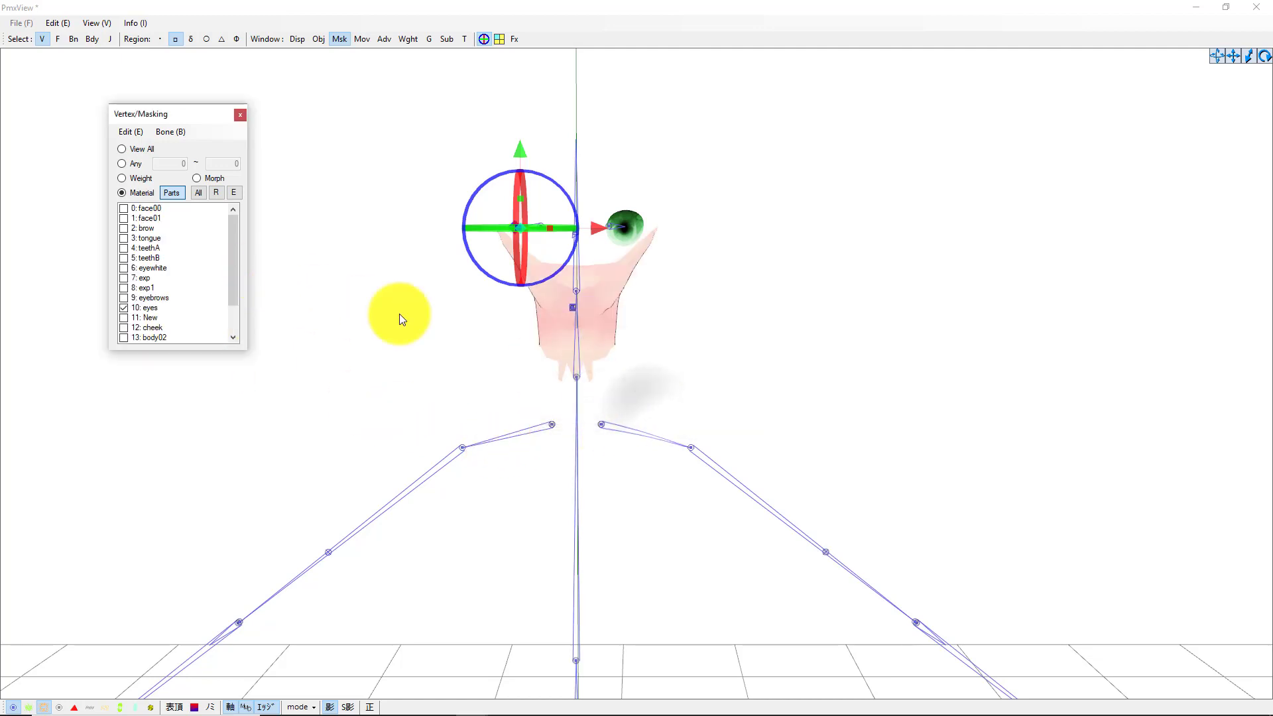
# Hide the neck material again and clear the vertex selection
pyautogui.scroll(-2, 146, 334)
pyautogui.click(125, 336)
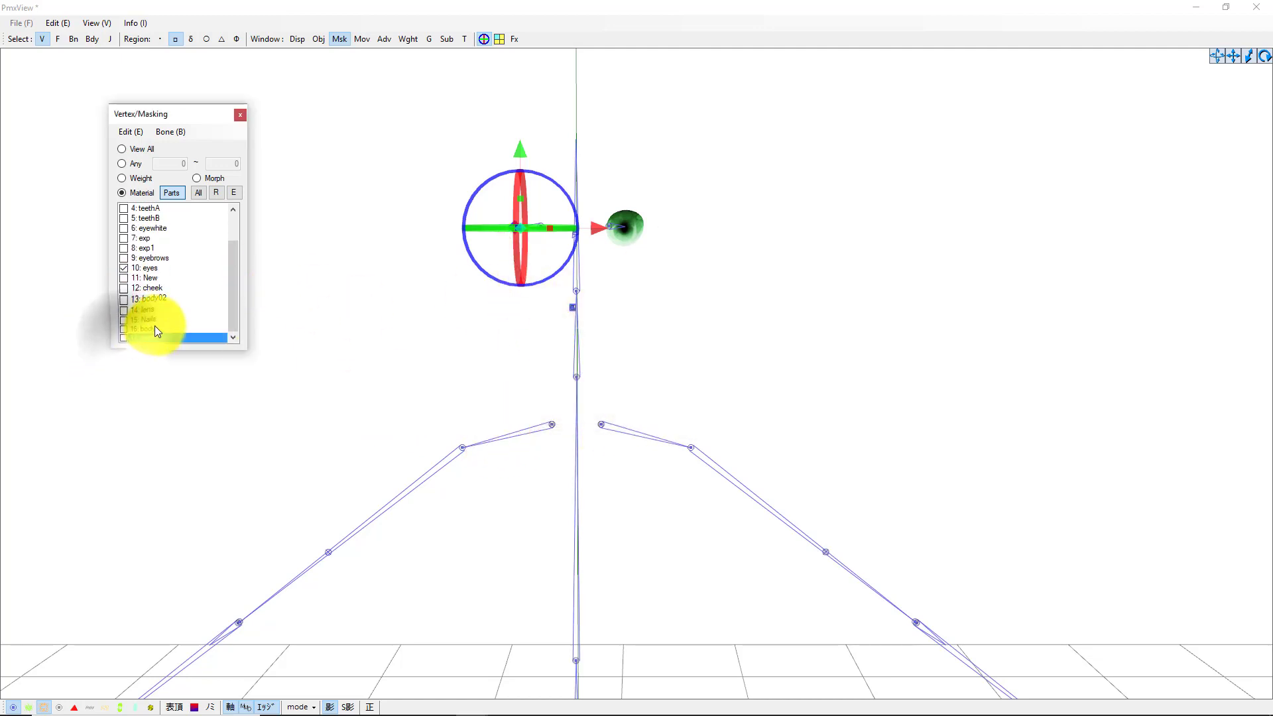
pyautogui.scroll(2, 152, 325)
pyautogui.click(378, 313)
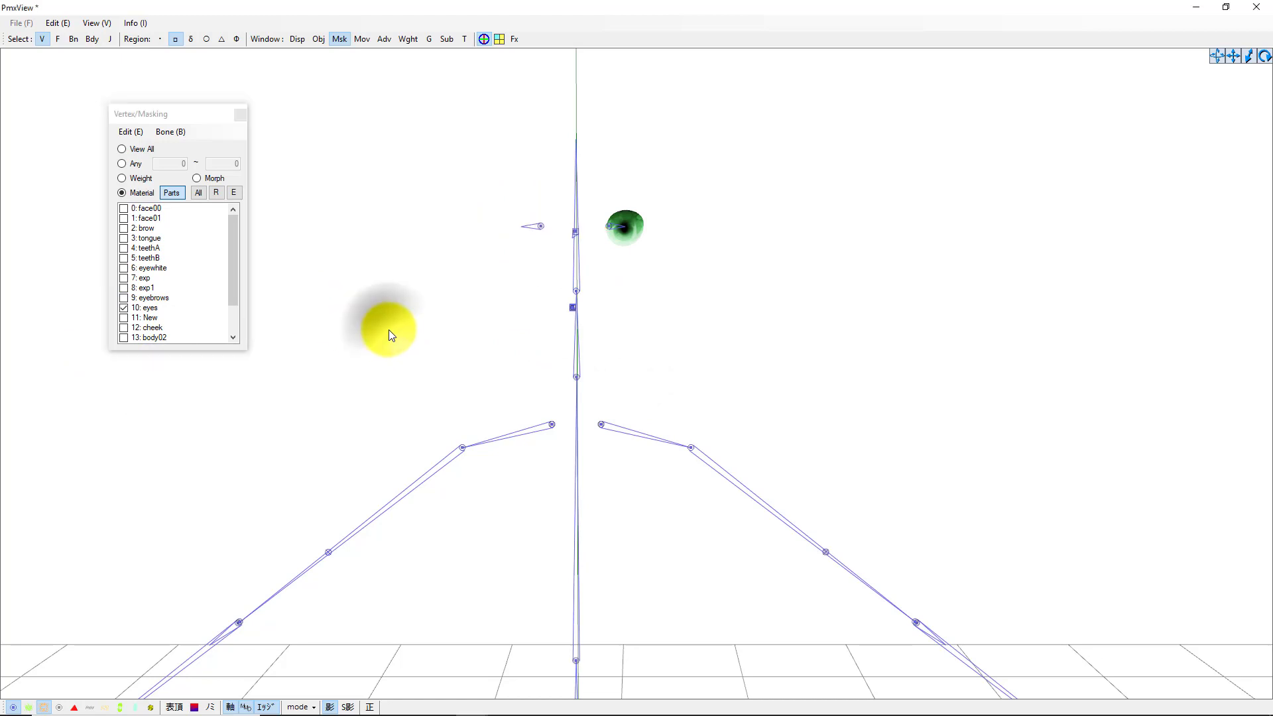
# Show the newly split eye material together with eyes, toggling both materials to check the separation
pyautogui.click(122, 320)
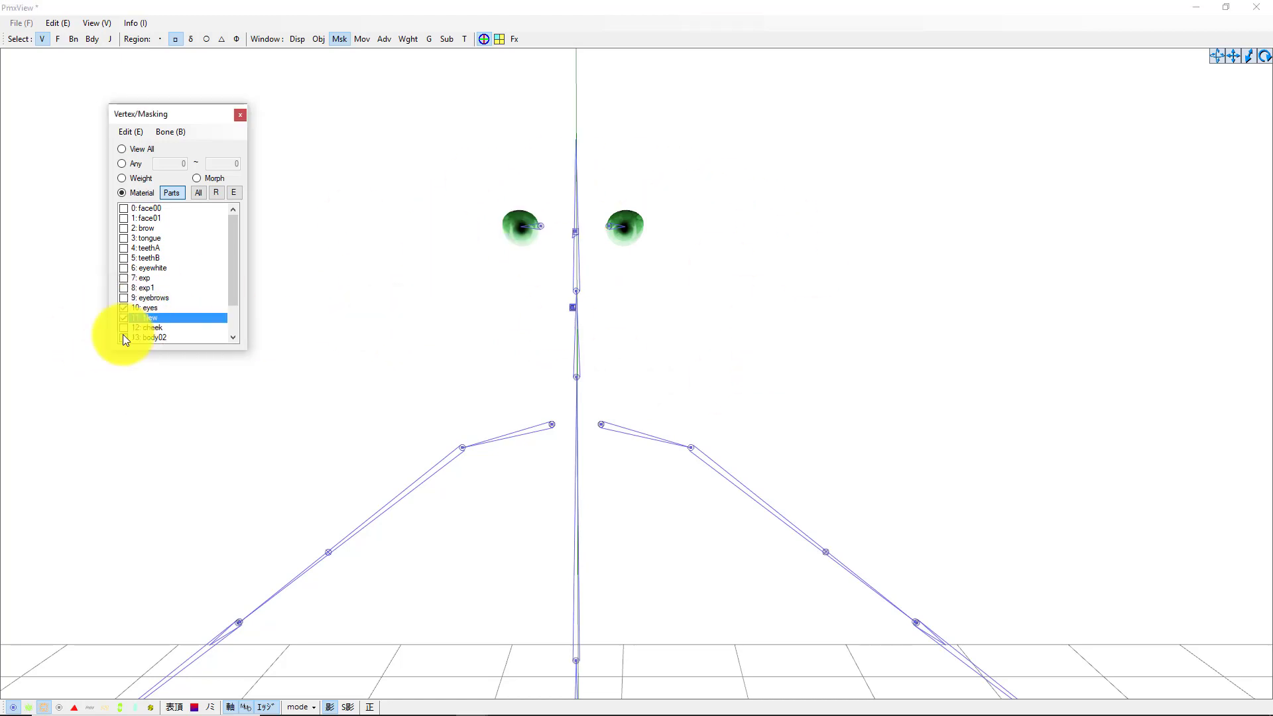
pyautogui.click(126, 309)
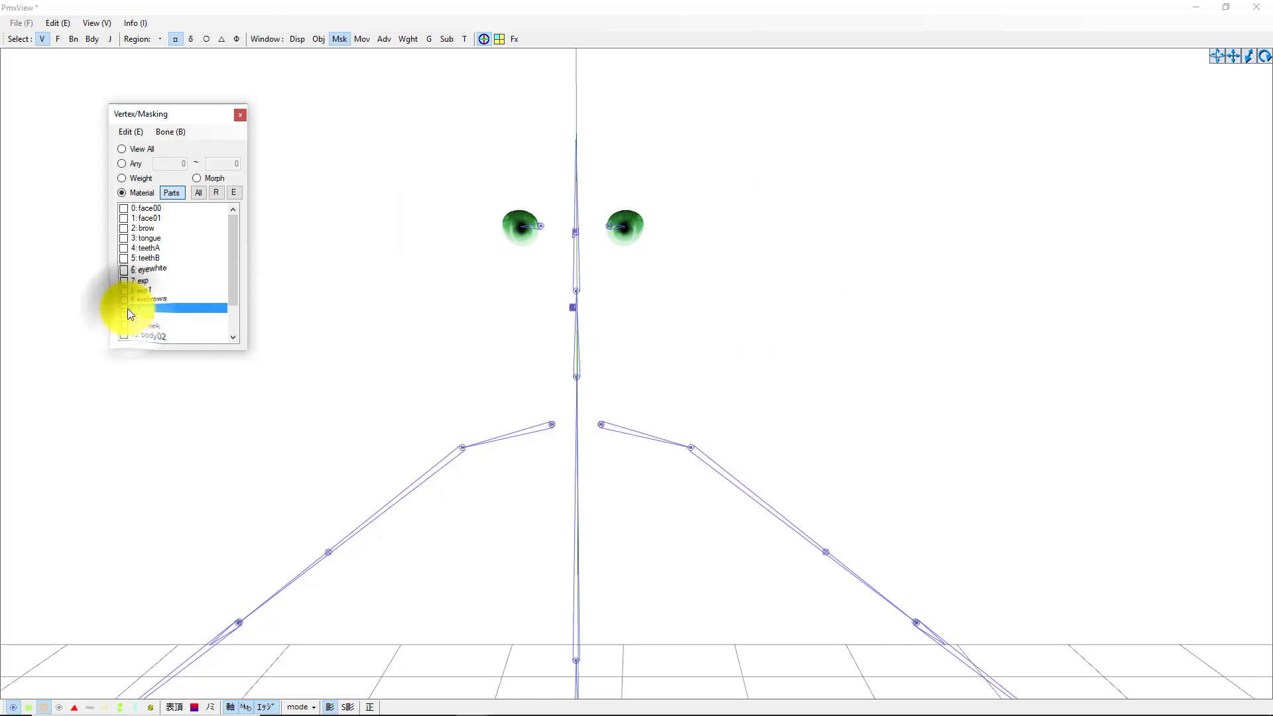
pyautogui.click(126, 314)
pyautogui.click(126, 317)
pyautogui.click(127, 306)
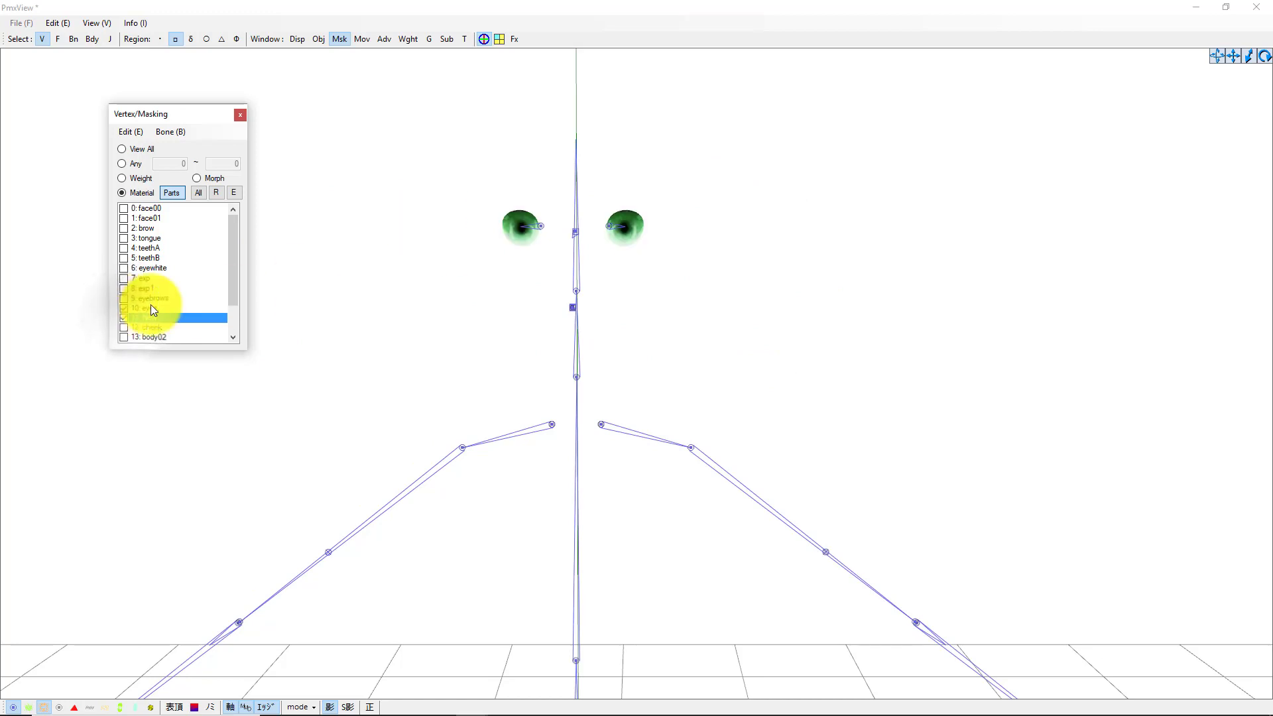
# Bring up the Pmx Editor window, place it beside the eyes and select the eyes material
pyautogui.moveTo(483, 703)
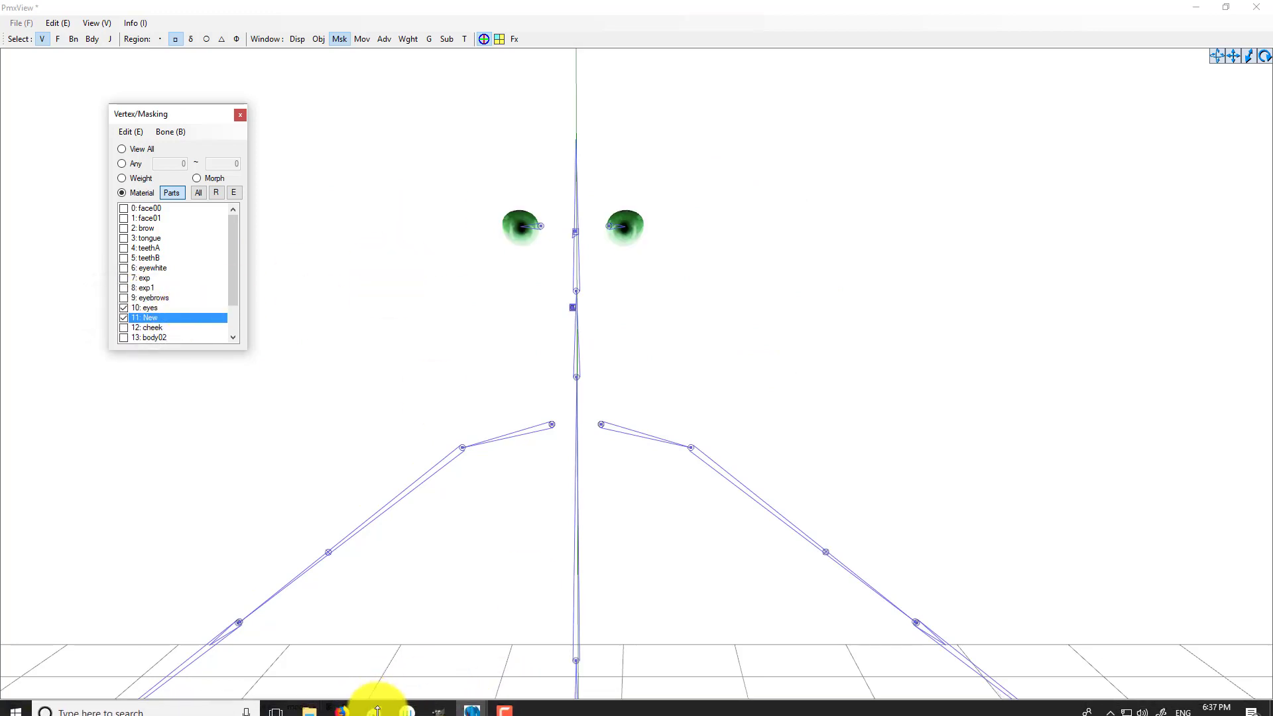
pyautogui.click(473, 703)
pyautogui.click(415, 653)
pyautogui.moveTo(276, 169); pyautogui.dragTo(985, 131)
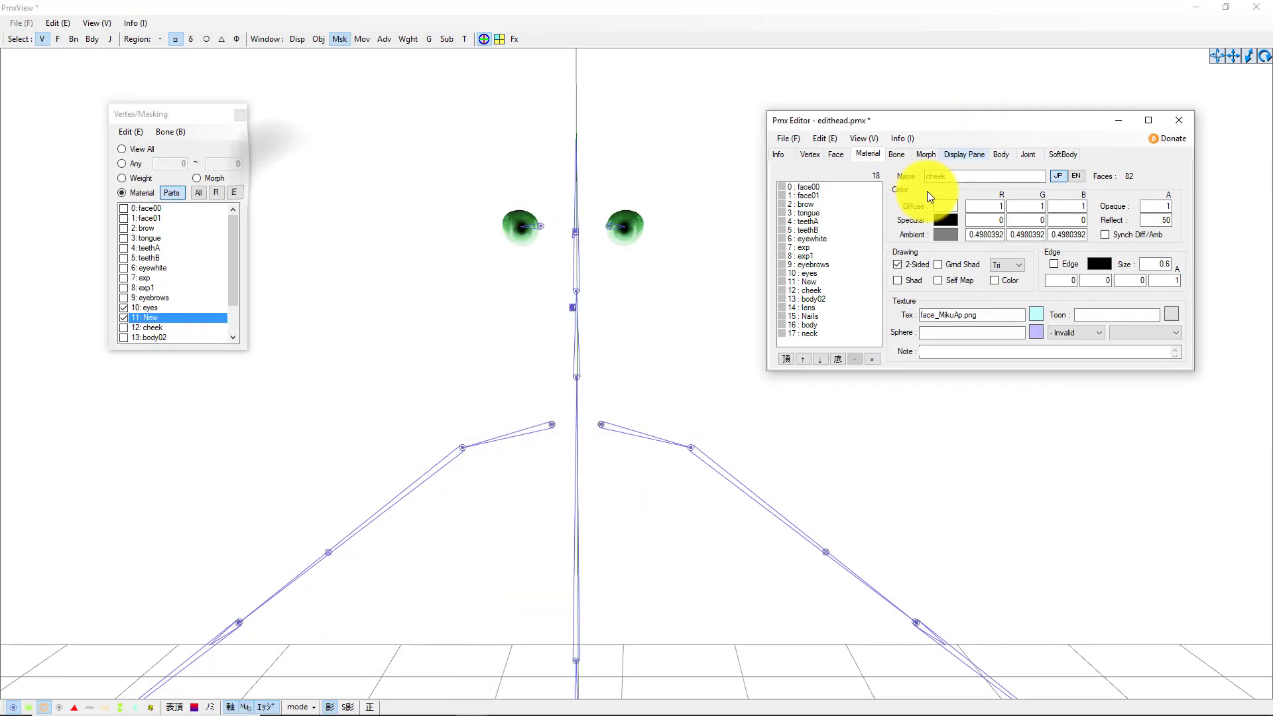
pyautogui.click(809, 273)
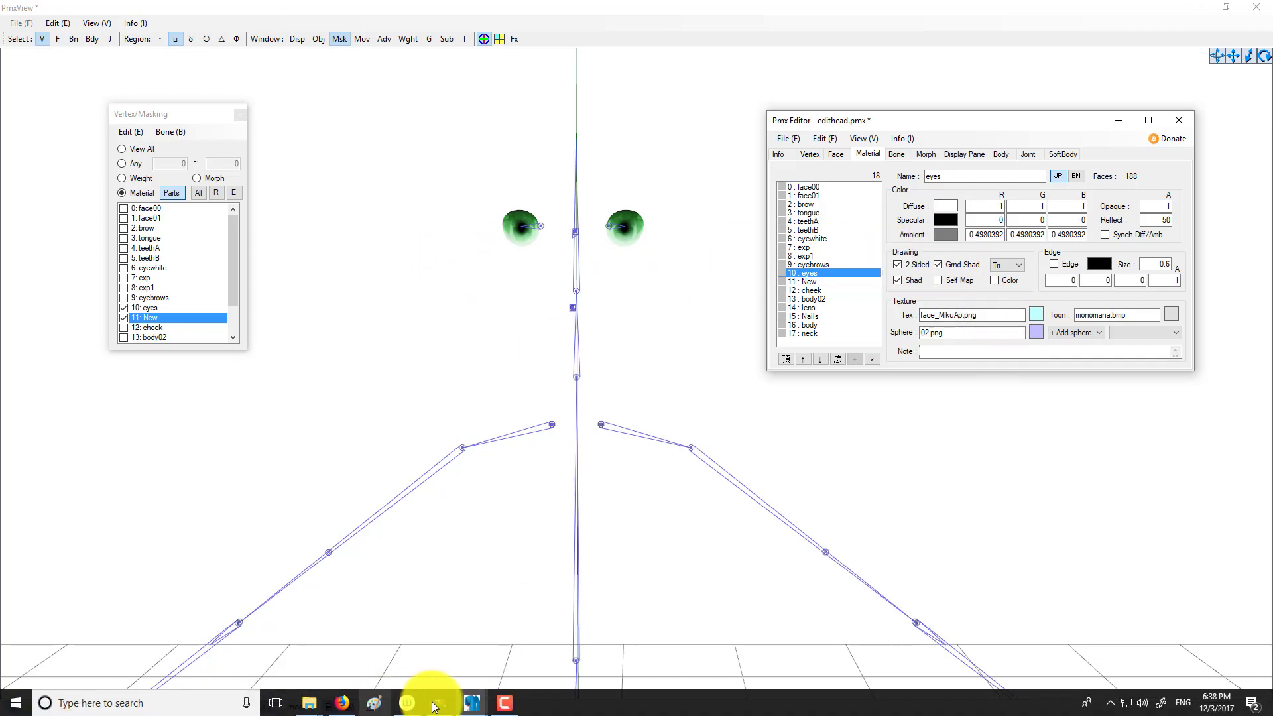
# Switch to GIMP and place its empty image window in the middle of the workspace
pyautogui.click(440, 704)
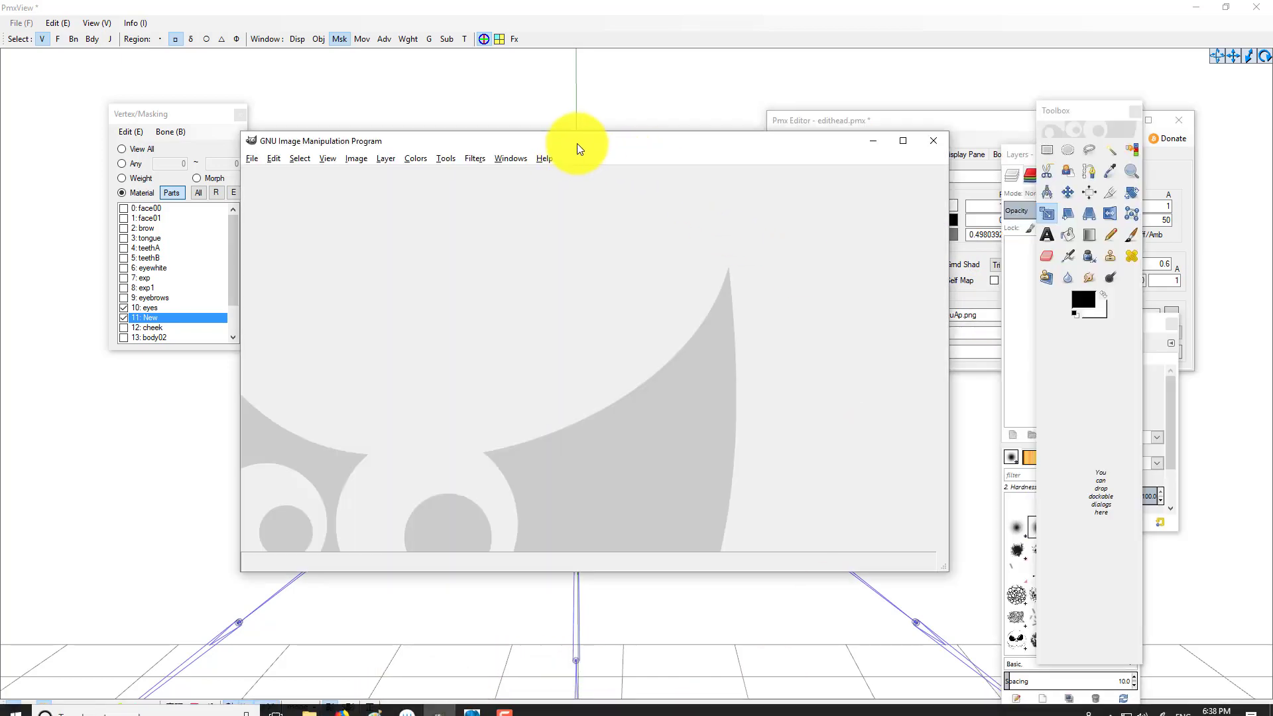
pyautogui.moveTo(577, 143); pyautogui.dragTo(529, 139)
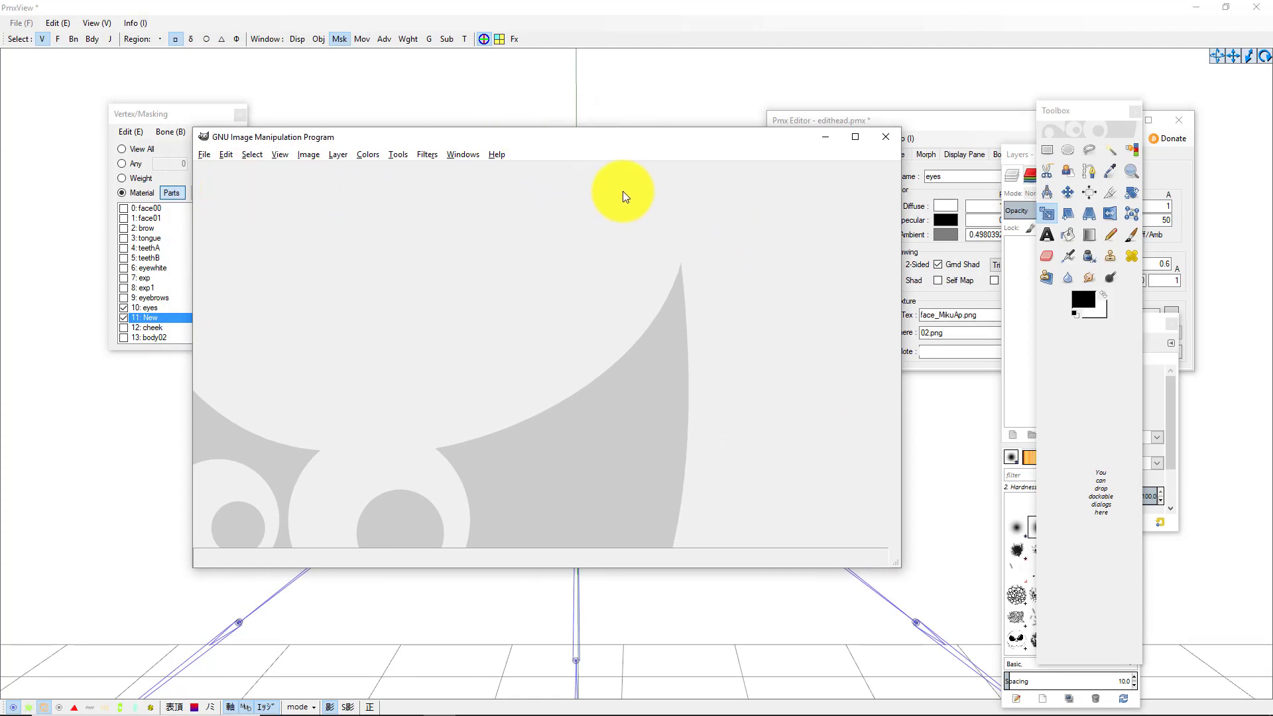
pyautogui.click(206, 155)
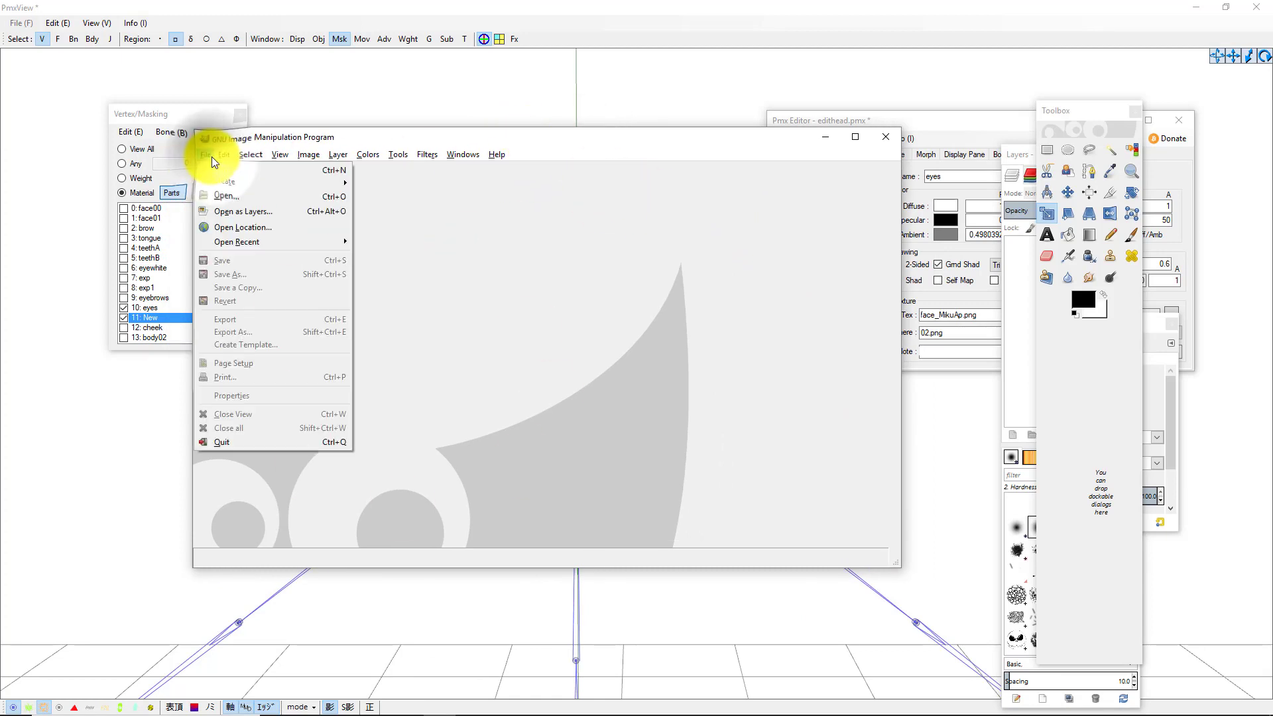
pyautogui.click(491, 134)
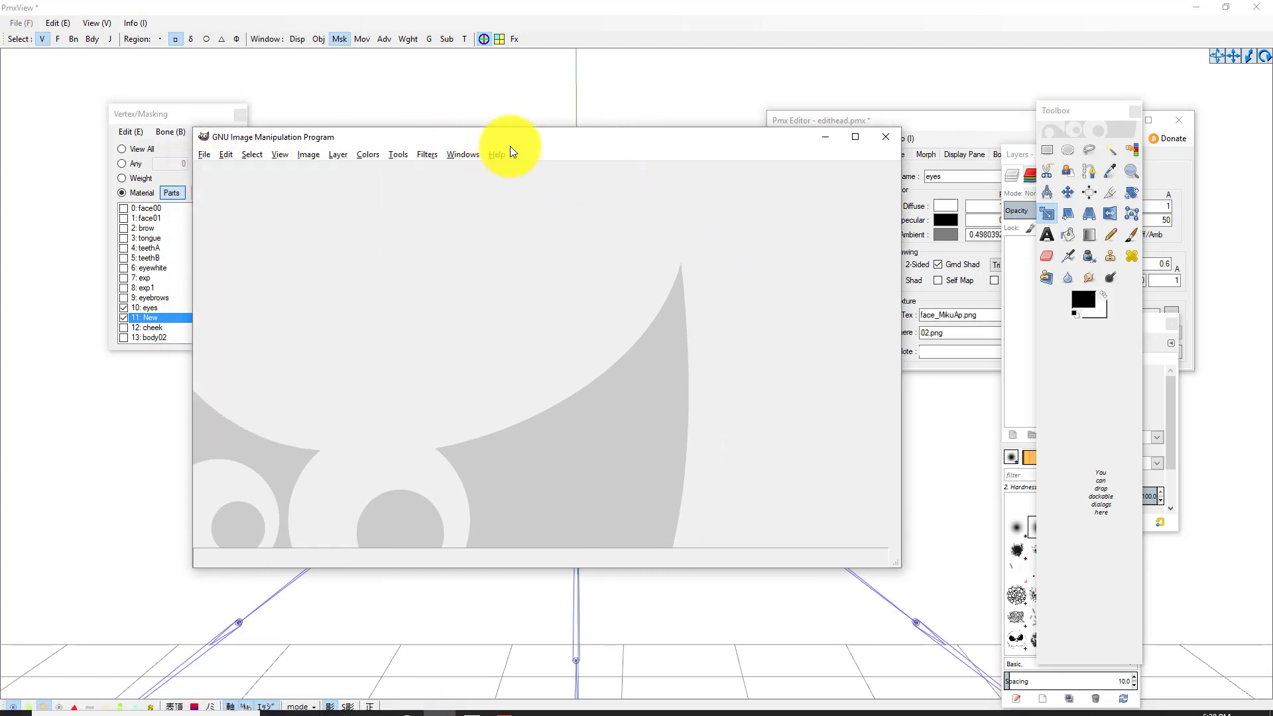
pyautogui.moveTo(506, 142); pyautogui.dragTo(872, 171)
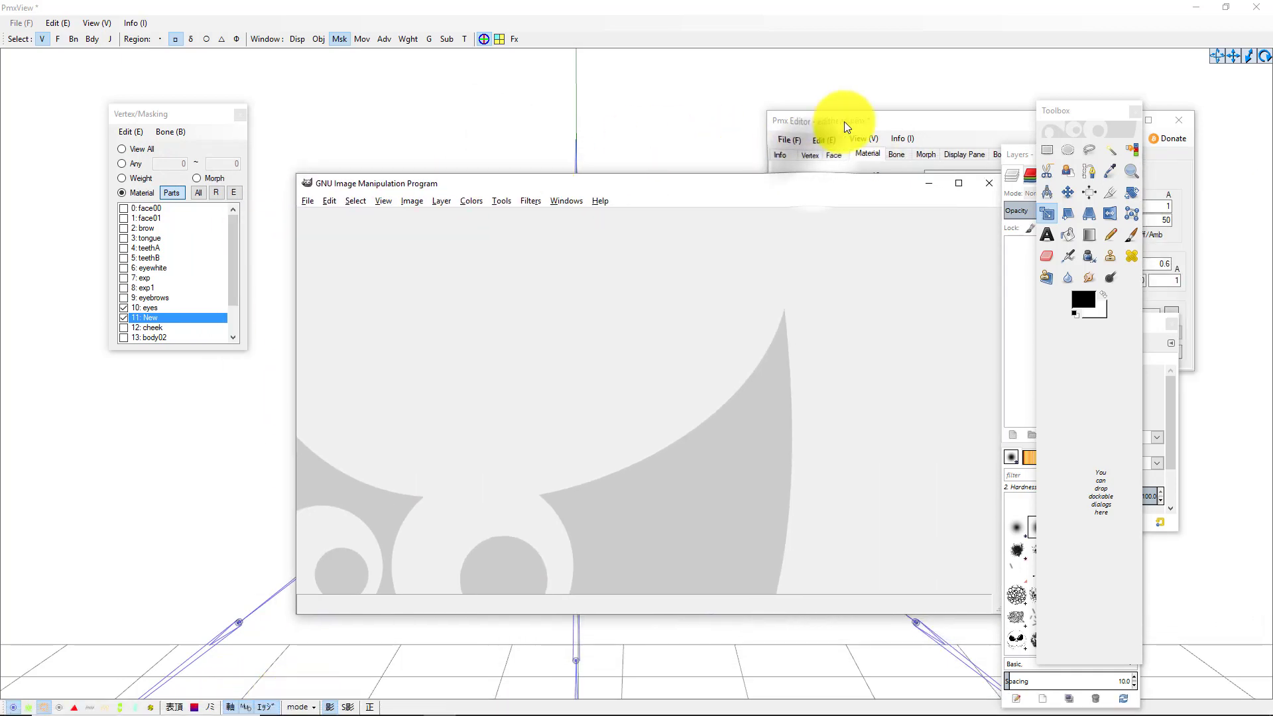
# Check the eyes material's texture name in Pmx Editor, and open face_MikuAp.png from the video folder in GIMP
pyautogui.click(845, 121)
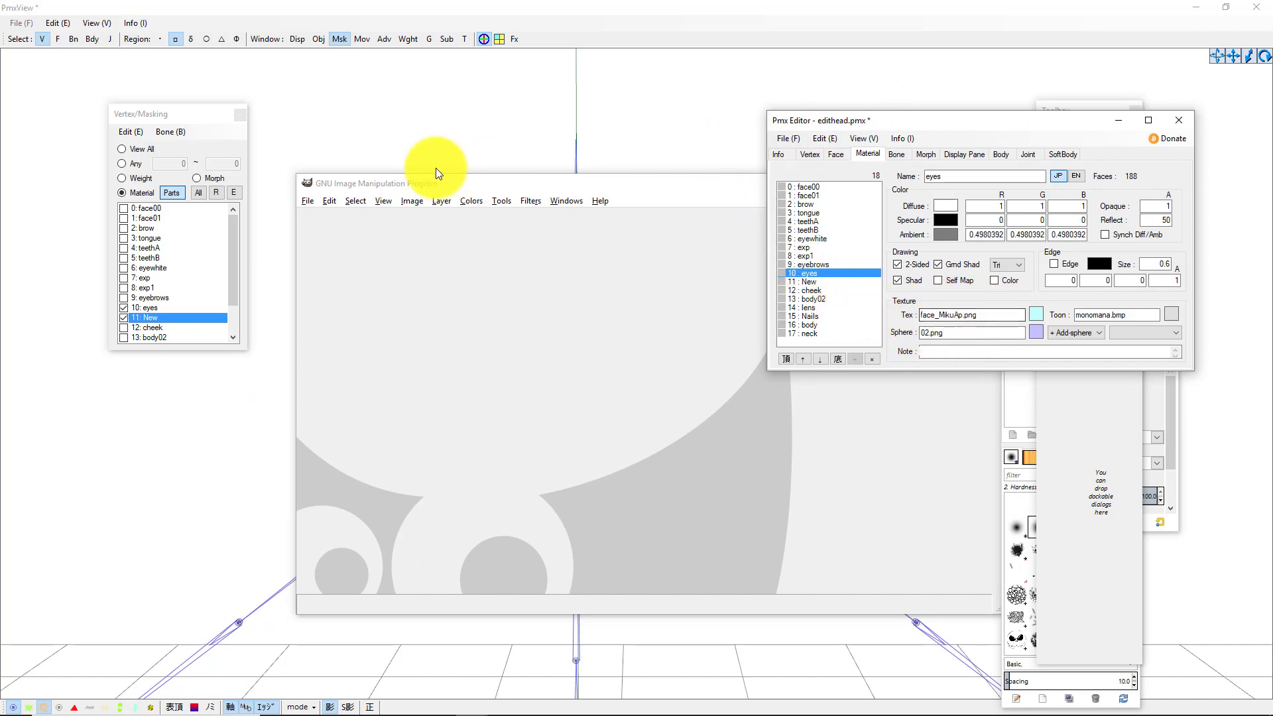
pyautogui.click(304, 705)
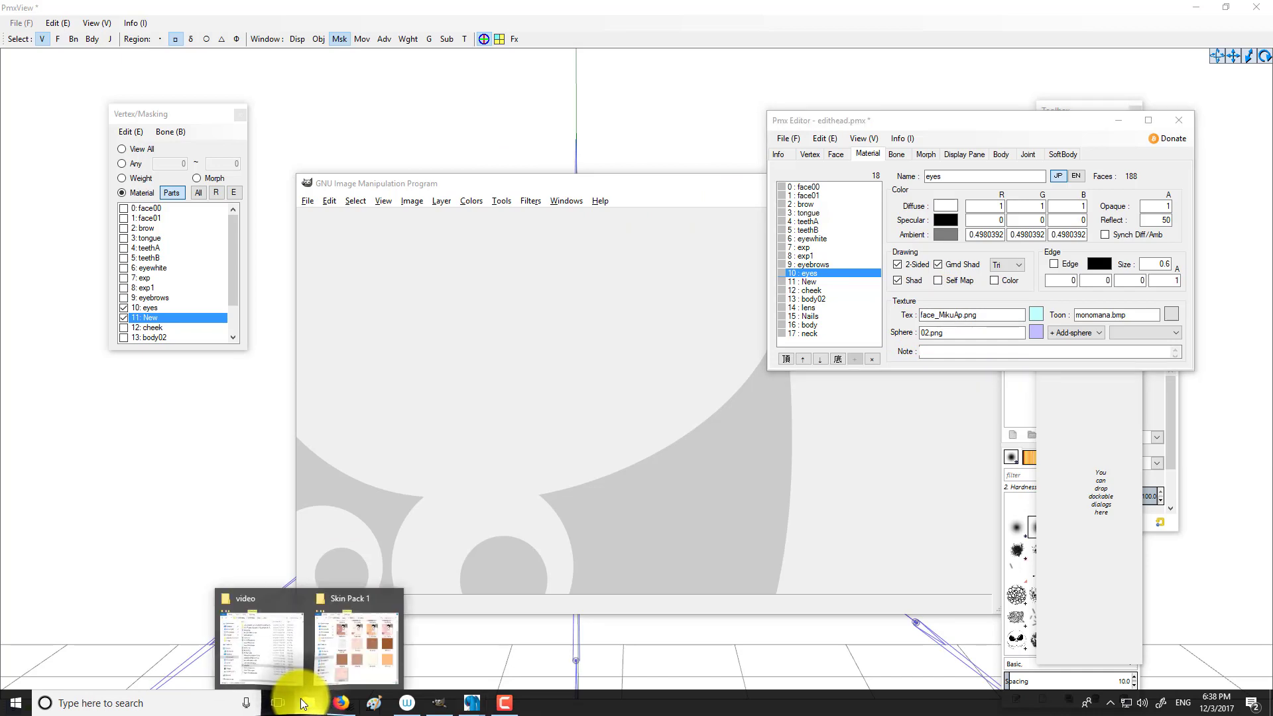
pyautogui.click(265, 647)
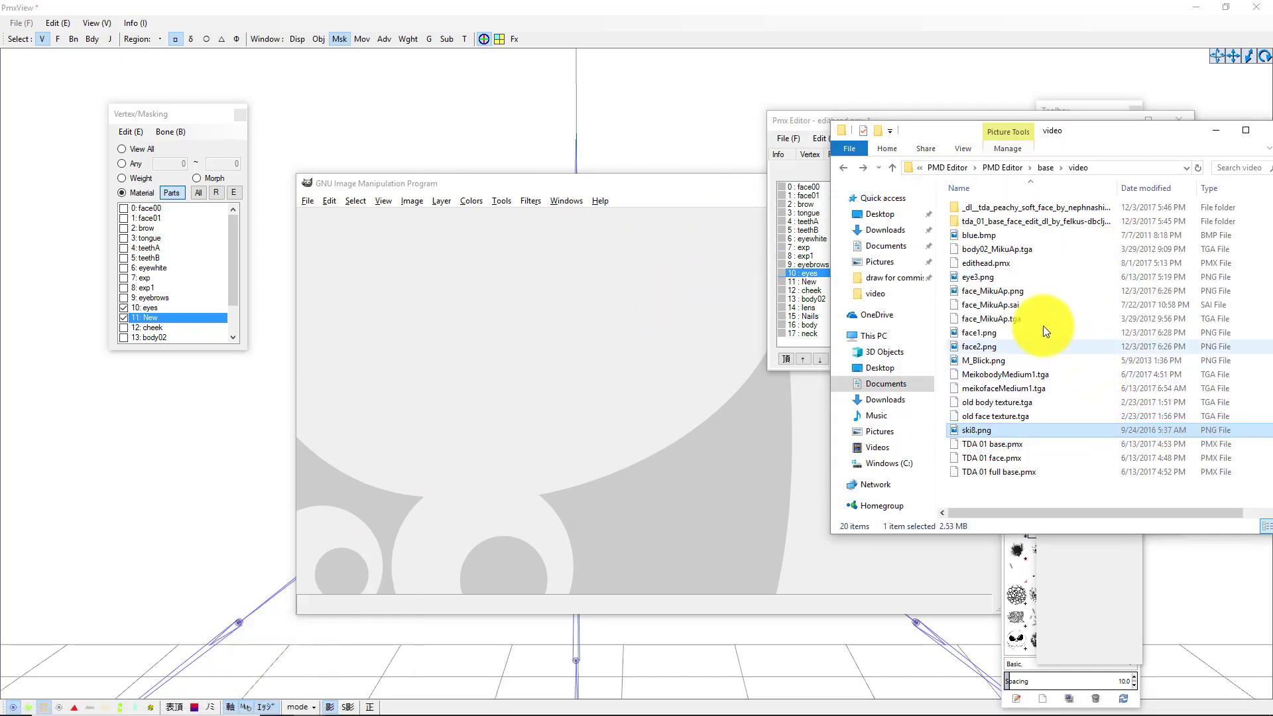
pyautogui.moveTo(1018, 292); pyautogui.dragTo(583, 384)
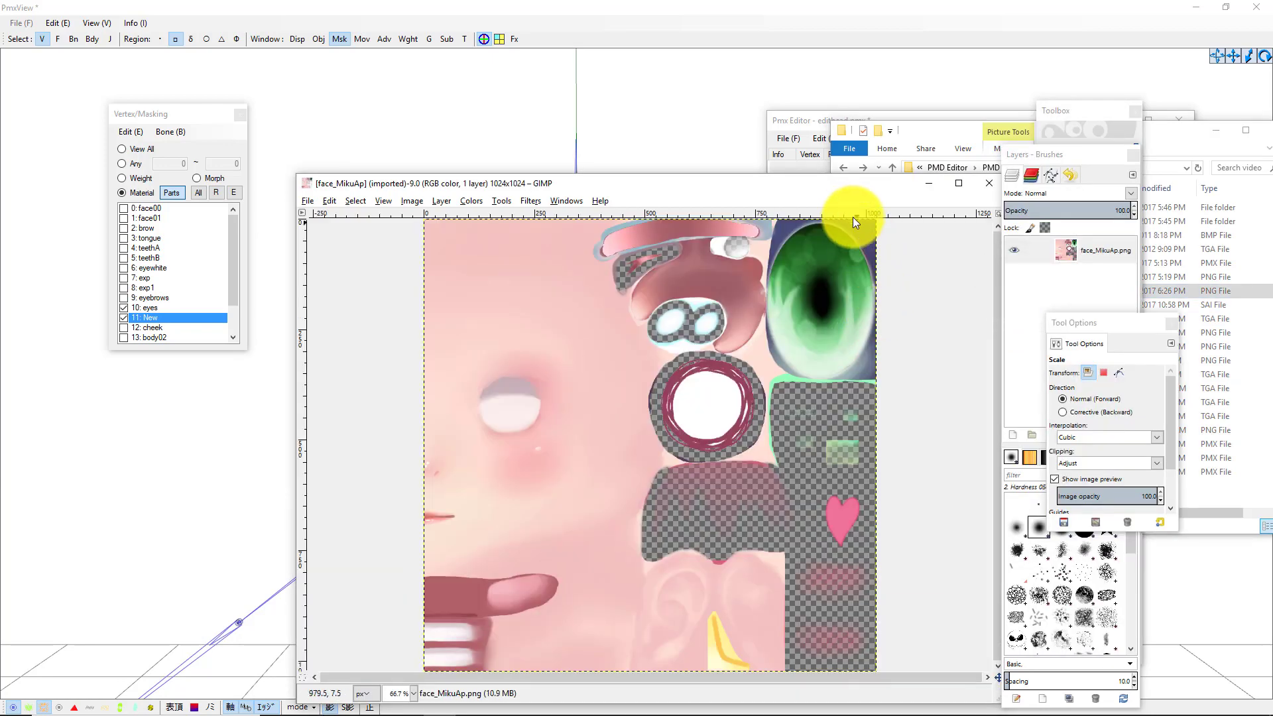
# Move the GIMP image window clear of the file list, recheck the eyes material's texture, and bring the video folder window forward
pyautogui.moveTo(841, 181); pyautogui.dragTo(668, 153)
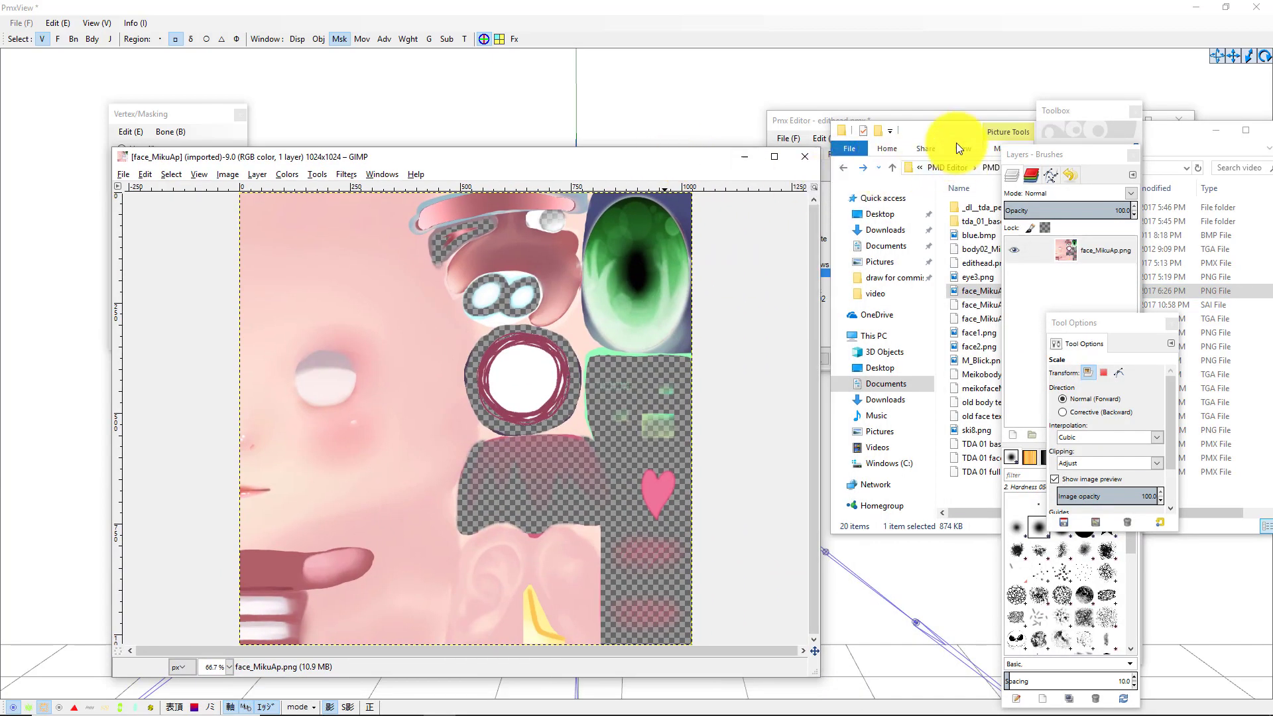
pyautogui.click(933, 122)
pyautogui.click(933, 118)
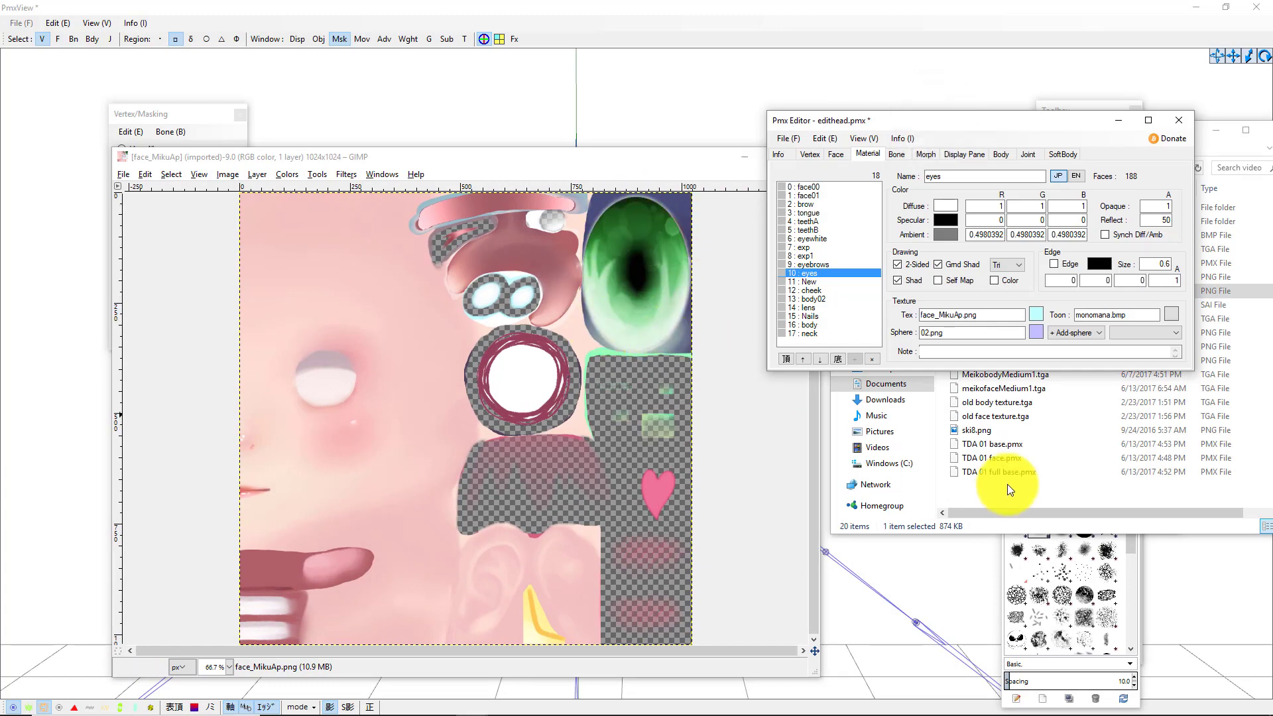
pyautogui.click(1211, 153)
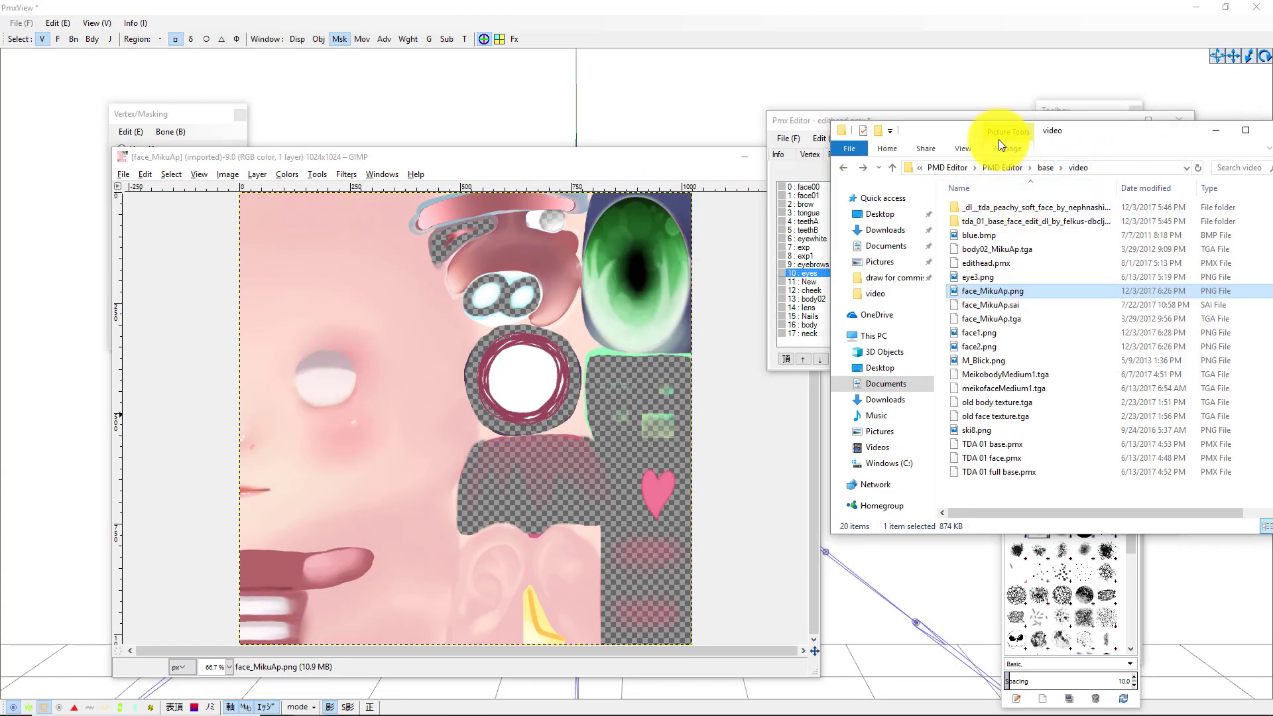
# Bring up the Skin Pack 1 folder window, go up to the base folder and open eye texture > Sparkly Eyes
pyautogui.moveTo(315, 701)
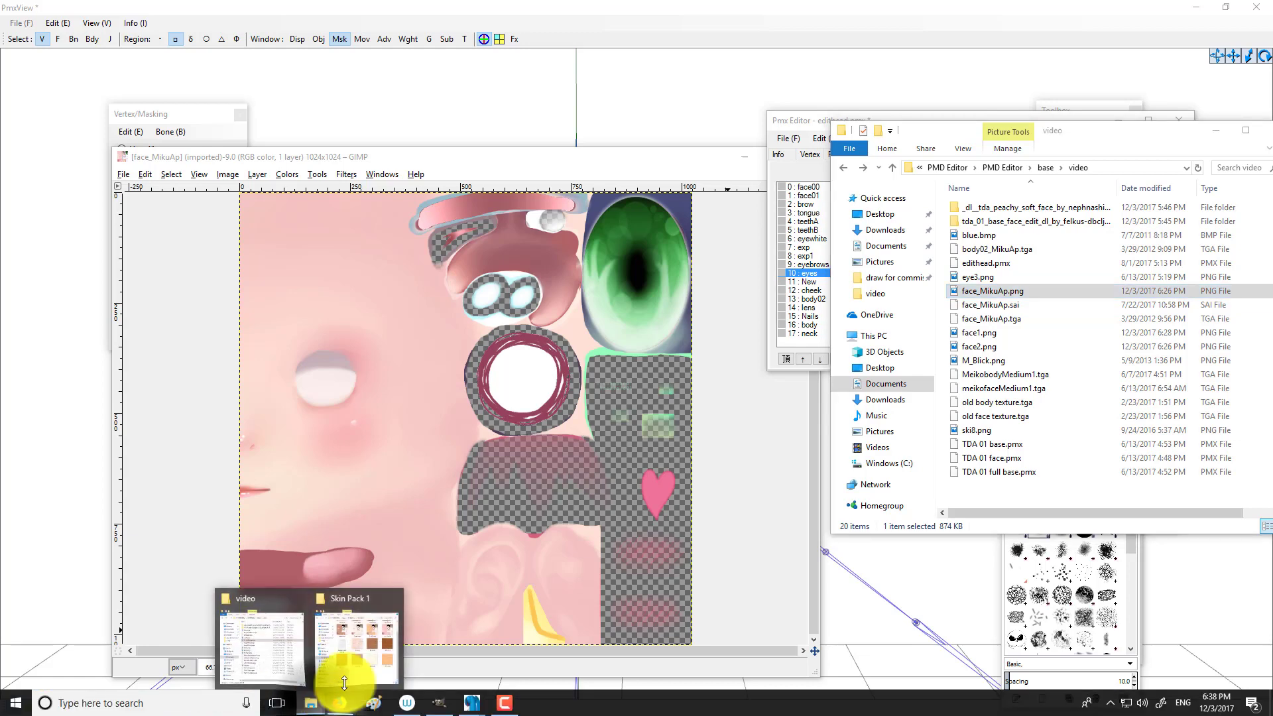
pyautogui.click(363, 584)
pyautogui.click(973, 209)
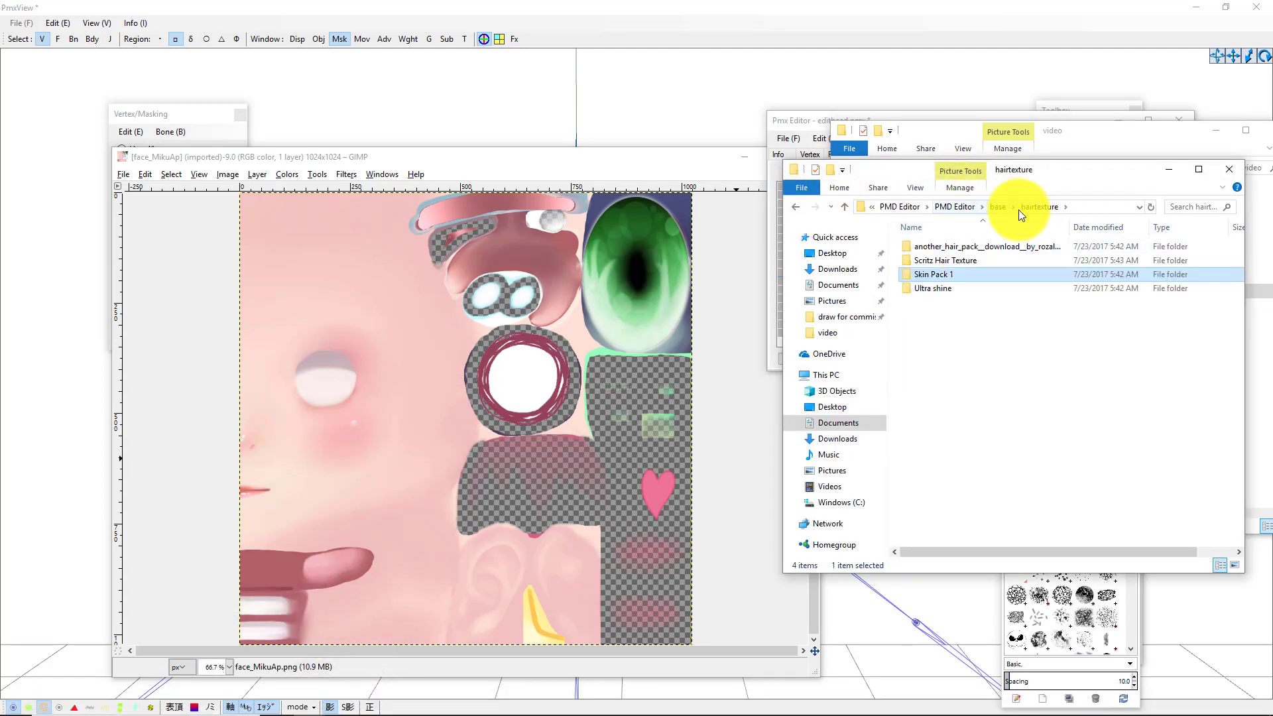
pyautogui.click(1021, 209)
pyautogui.click(1005, 207)
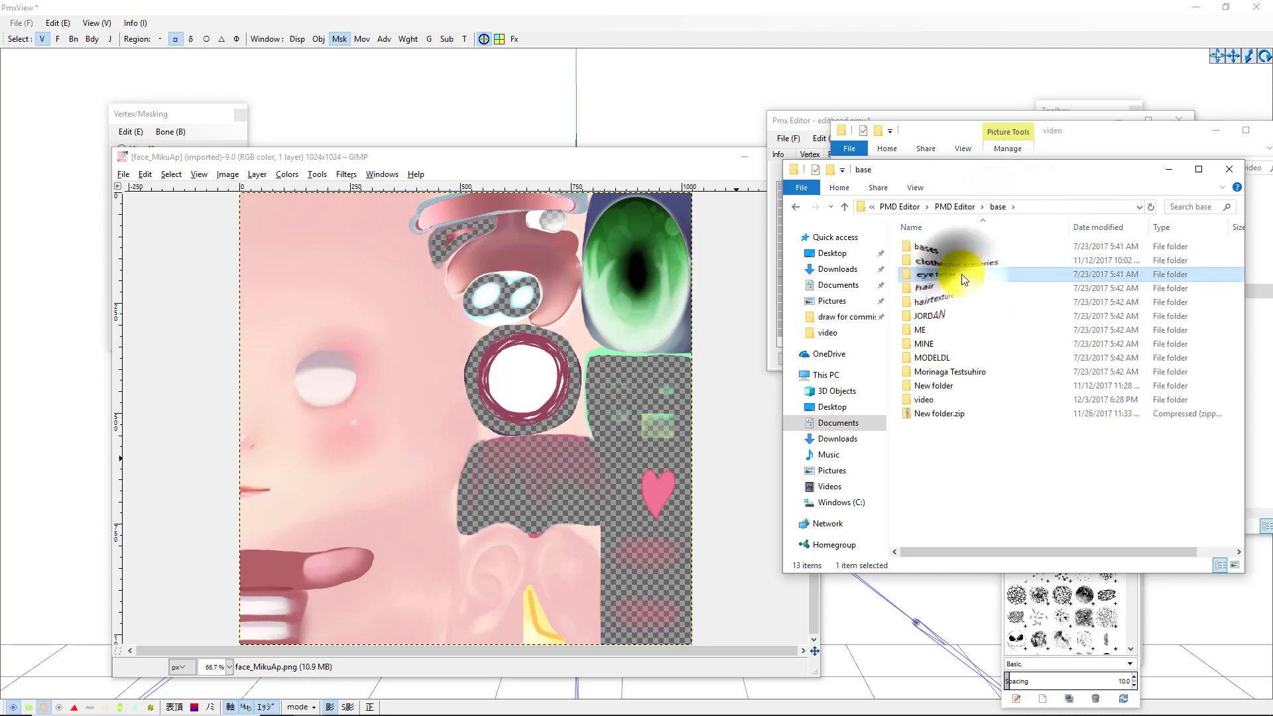
pyautogui.doubleClick(958, 251)
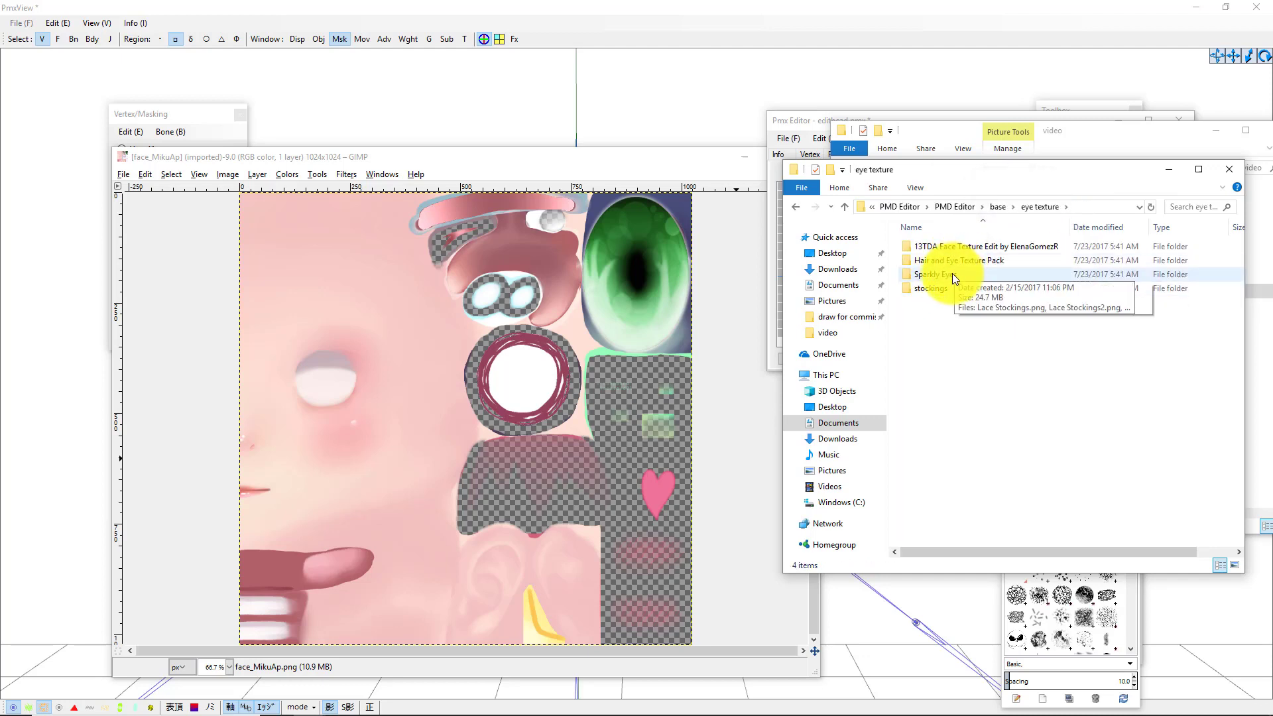
pyautogui.doubleClick(952, 273)
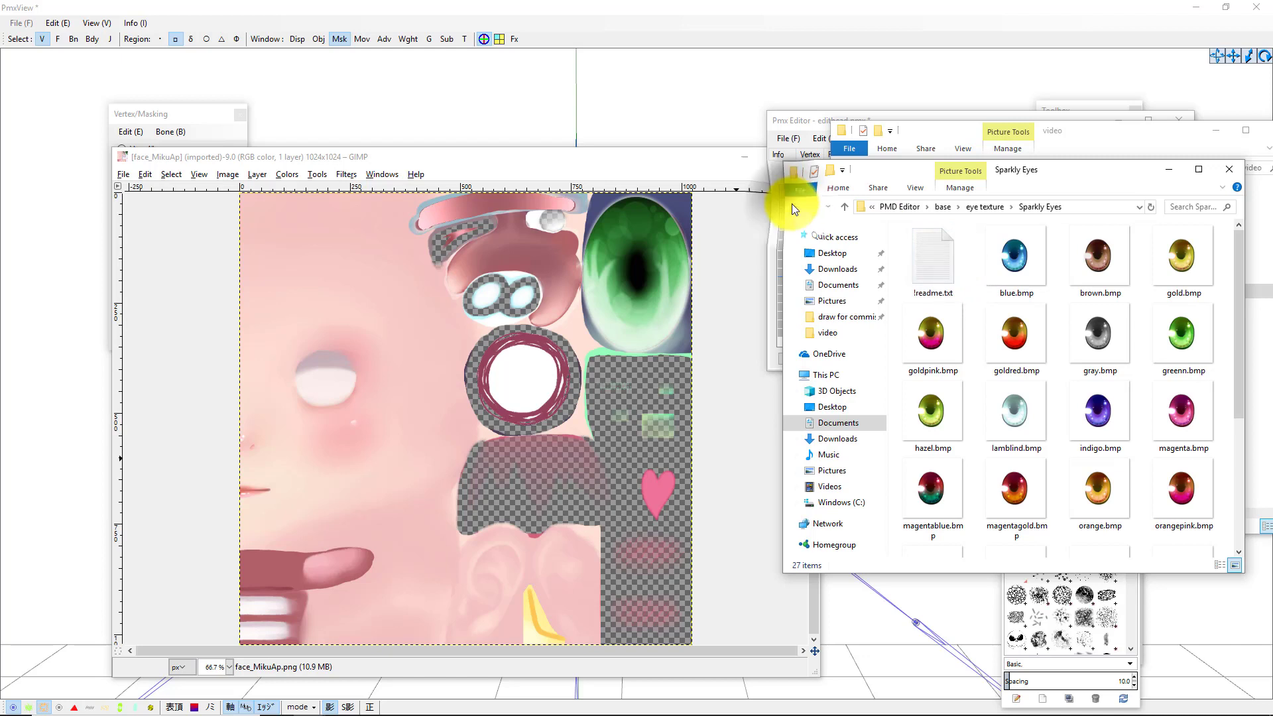
# Go back to the eye texture folder and open Hair and Eye Texture Pack > Eyes > Bright
pyautogui.click(795, 207)
pyautogui.doubleClick(957, 260)
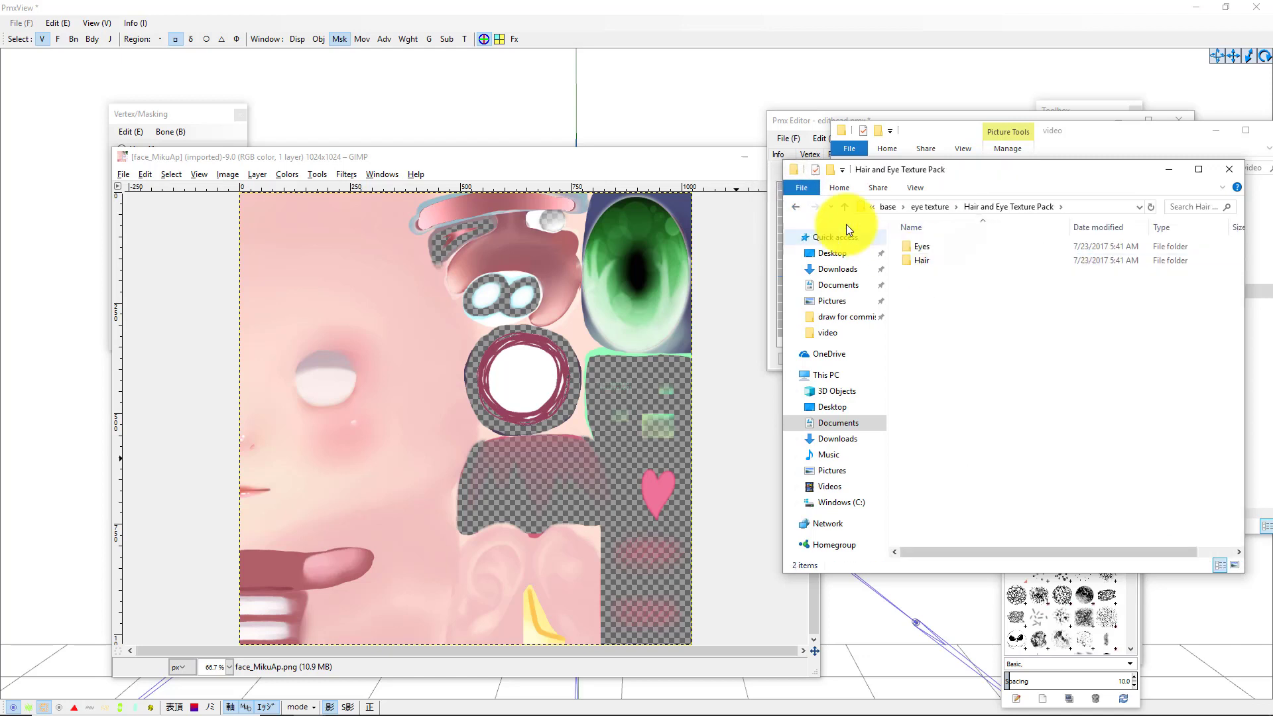
pyautogui.doubleClick(925, 248)
pyautogui.doubleClick(952, 247)
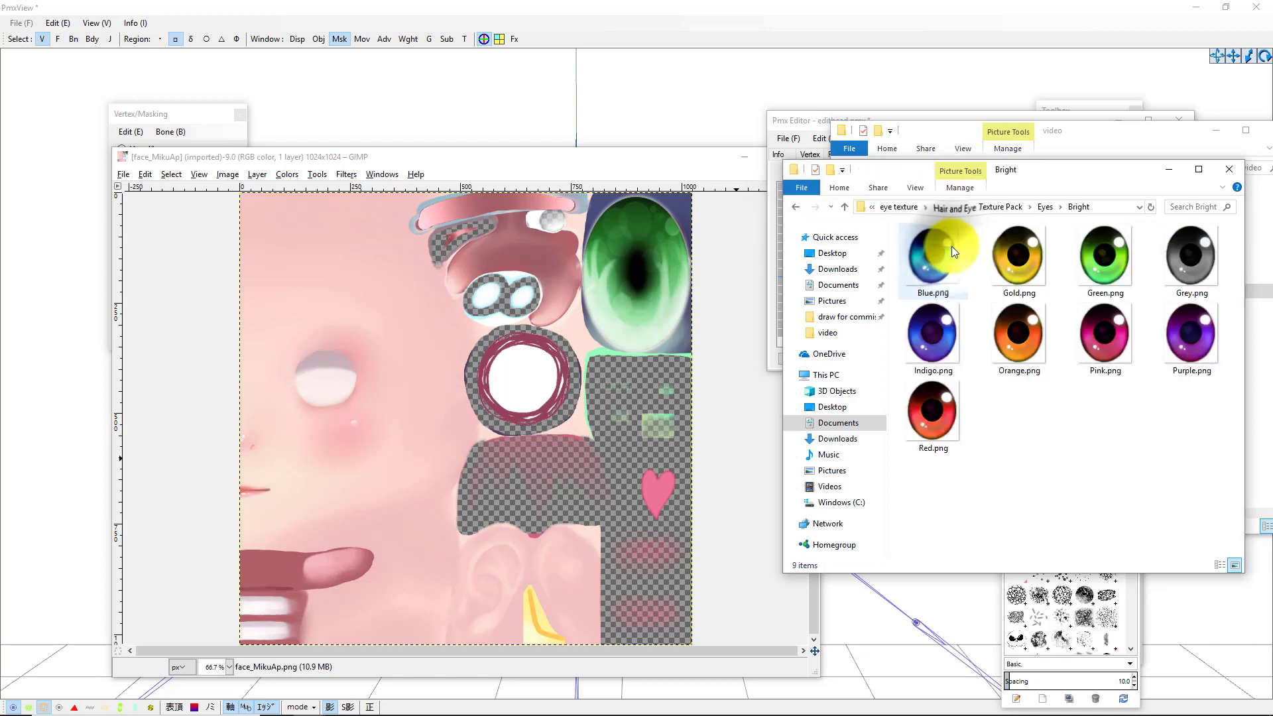
# Add Green.png from the Bright folder as a layer in the face_MikuAp image and move it over the original green eye
pyautogui.moveTo(1106, 258); pyautogui.dragTo(531, 406)
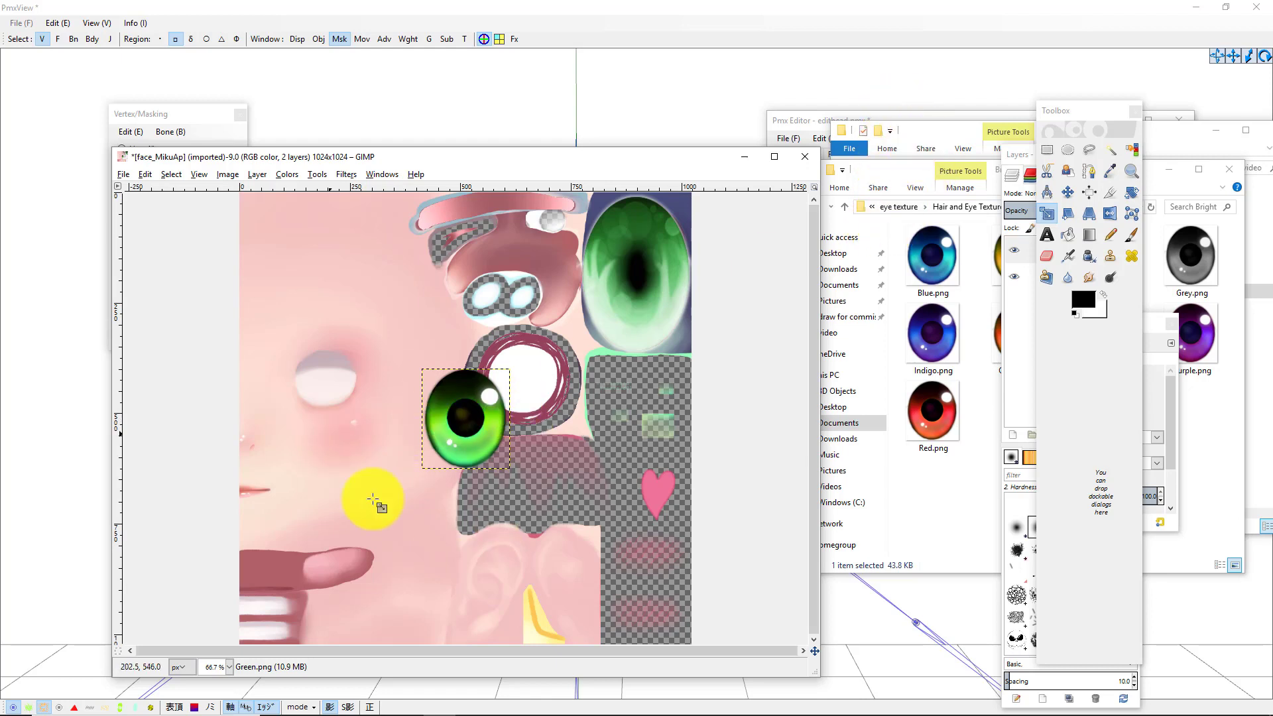
pyautogui.click(1075, 197)
pyautogui.moveTo(460, 435); pyautogui.dragTo(624, 284)
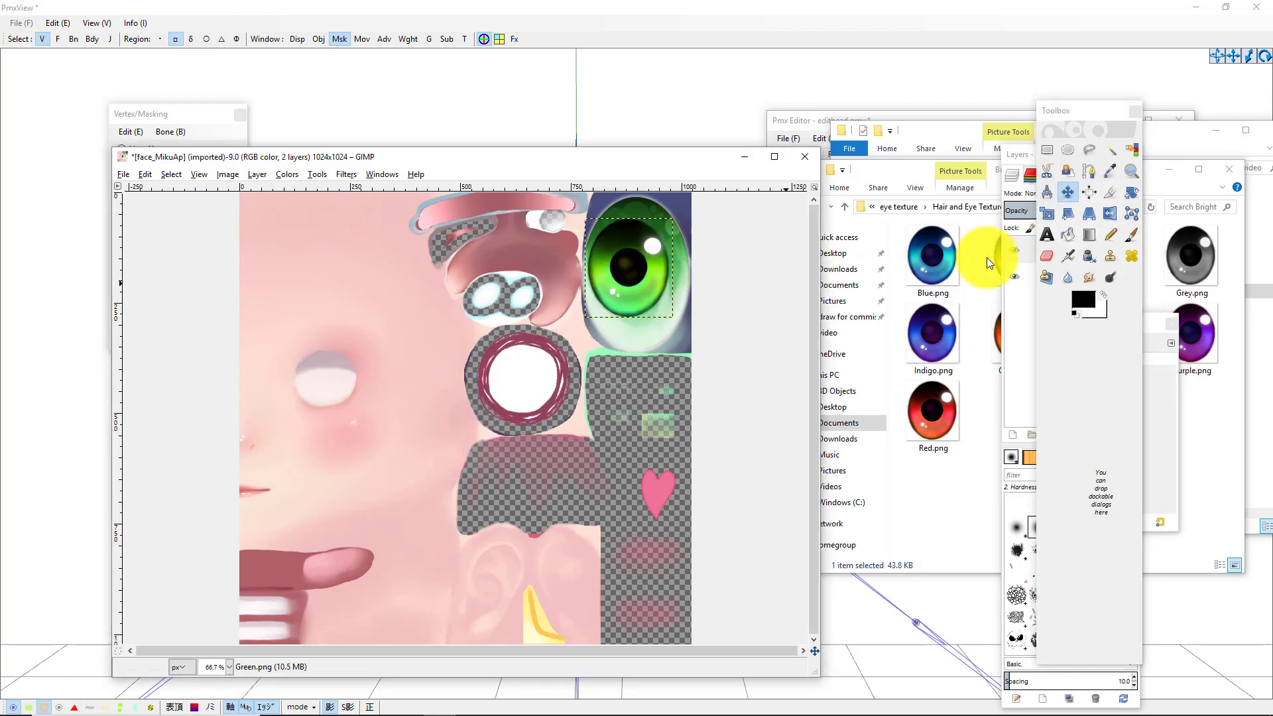
# Scale and reposition the Green.png layer so that it covers the original eye texture
pyautogui.click(1047, 213)
pyautogui.click(679, 315)
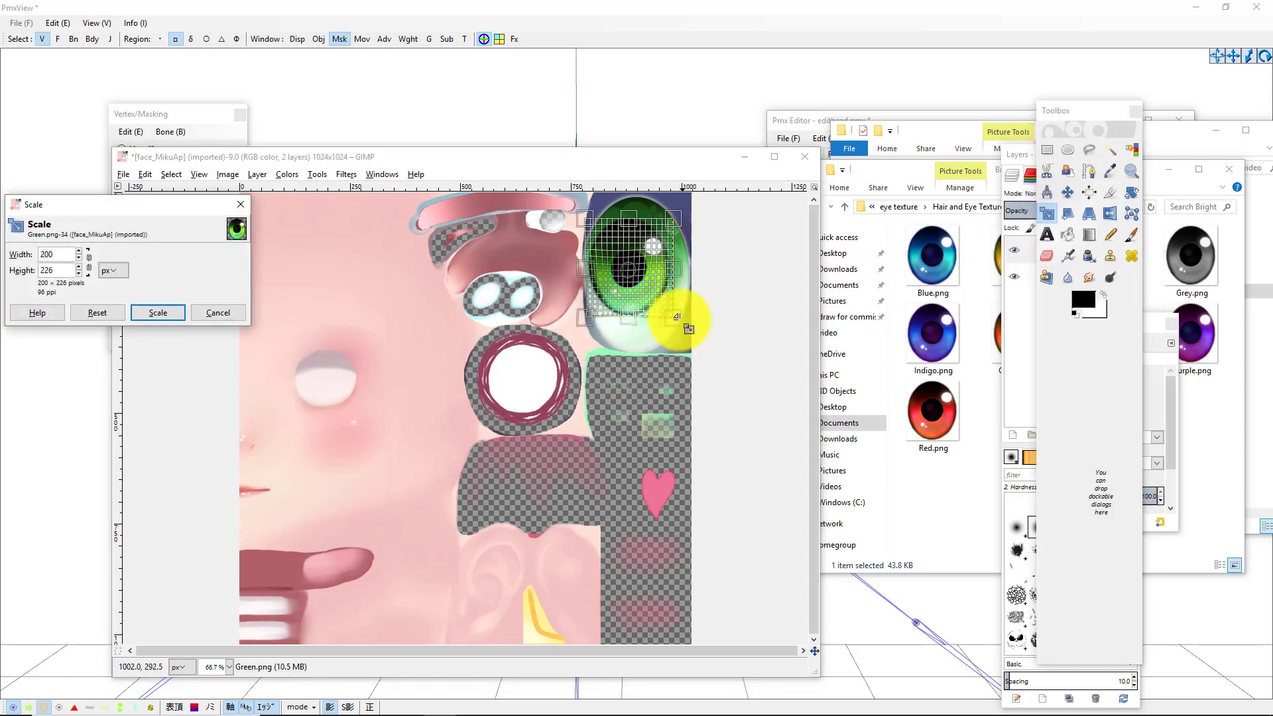
pyautogui.moveTo(705, 359); pyautogui.dragTo(721, 369)
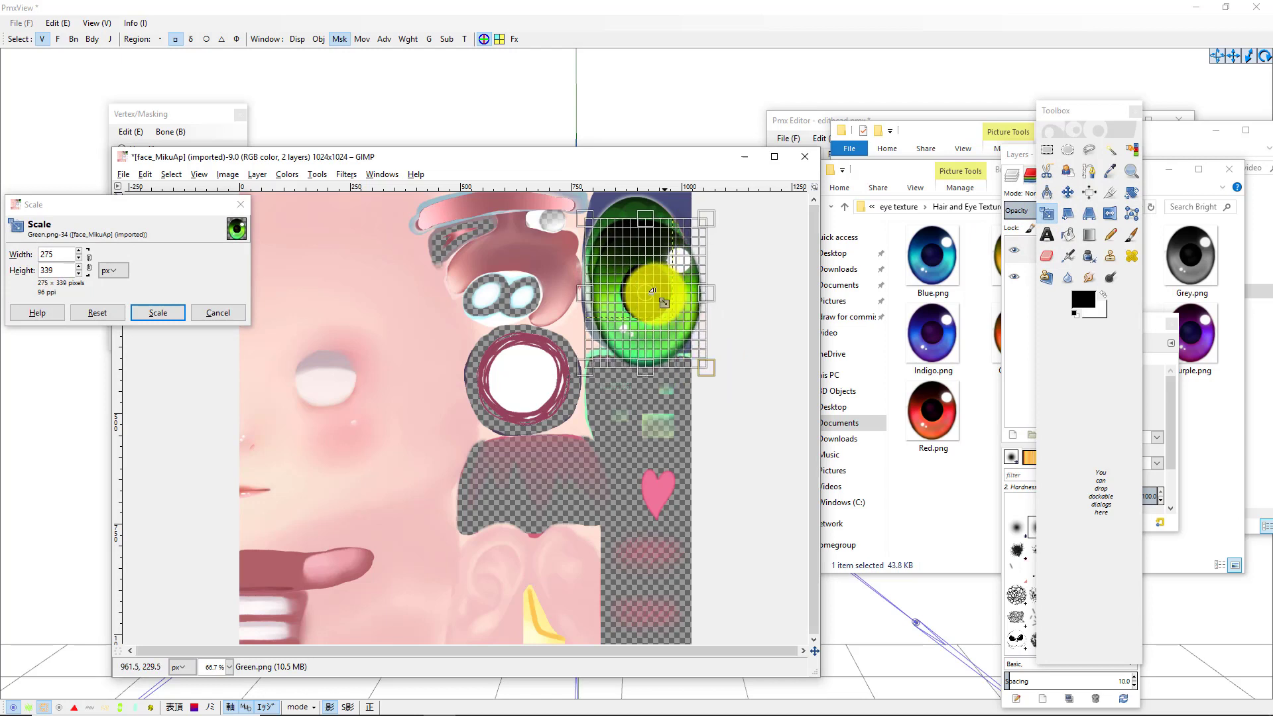
pyautogui.moveTo(653, 280); pyautogui.dragTo(686, 265)
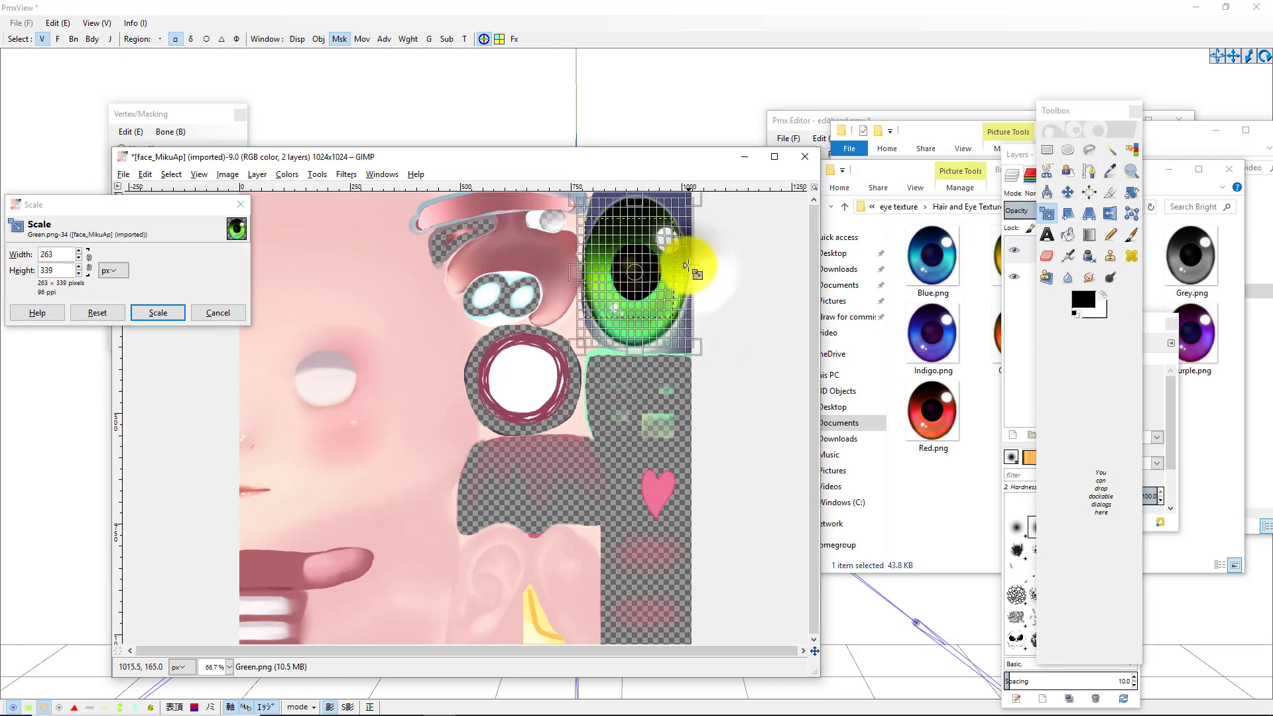
pyautogui.moveTo(583, 276); pyautogui.dragTo(582, 276)
pyautogui.click(160, 313)
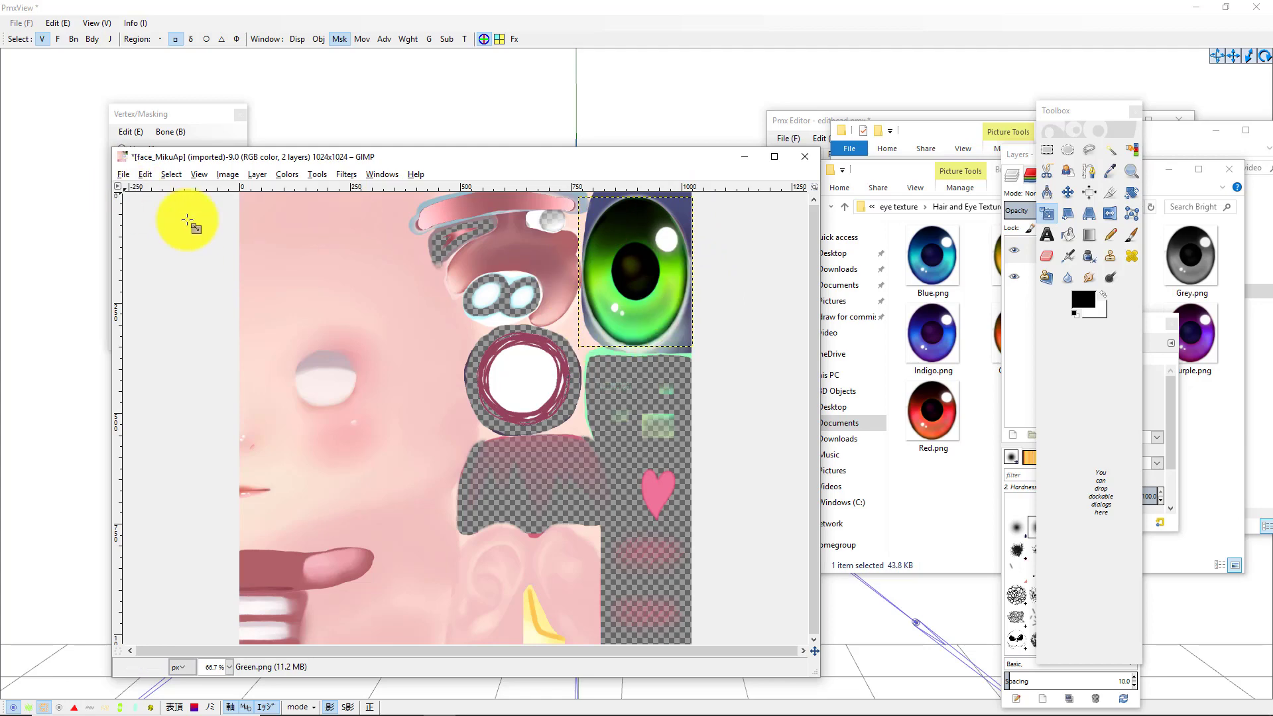
# Export the image over the existing face1.png in the video folder, keeping the offered PNG options
pyautogui.click(122, 175)
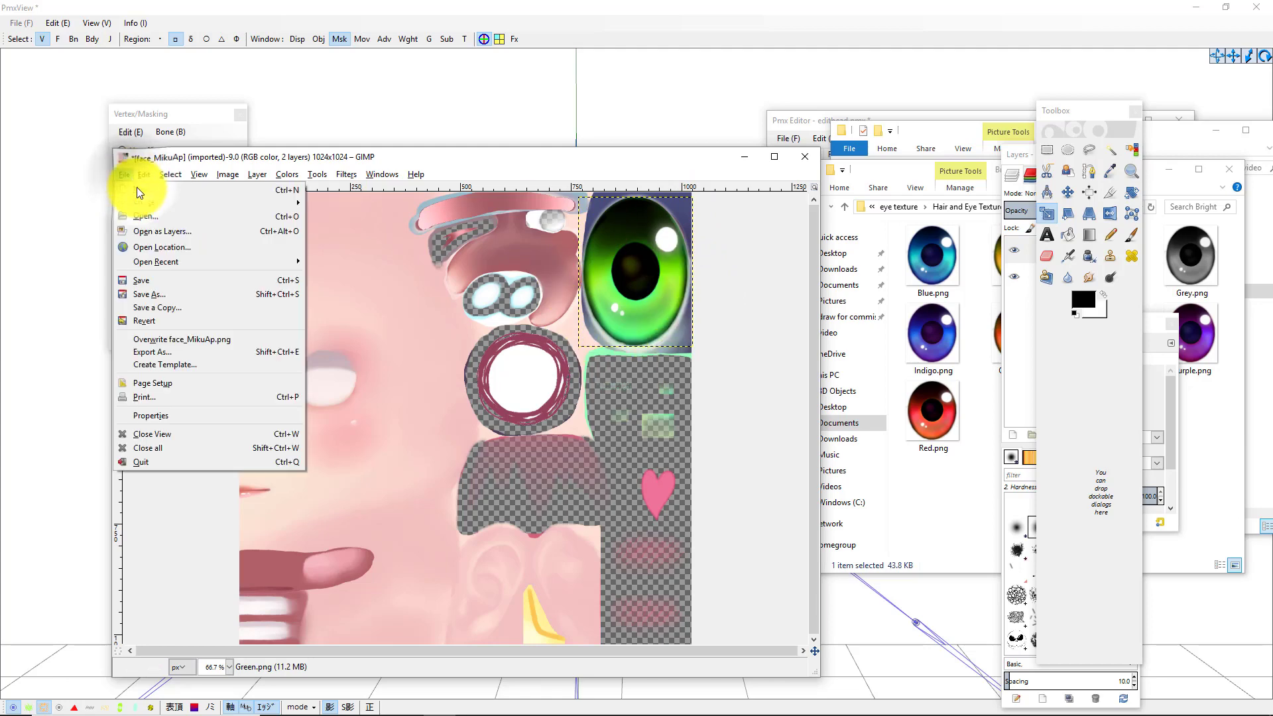
pyautogui.click(152, 352)
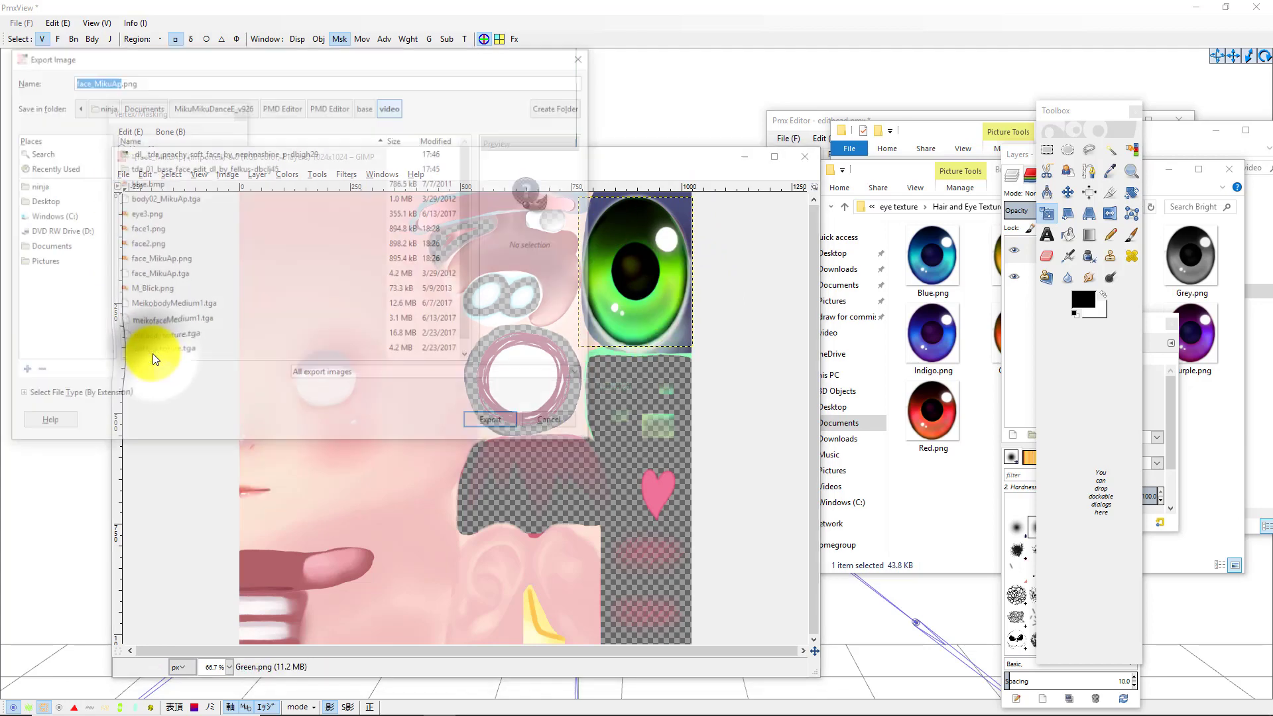
pyautogui.click(153, 228)
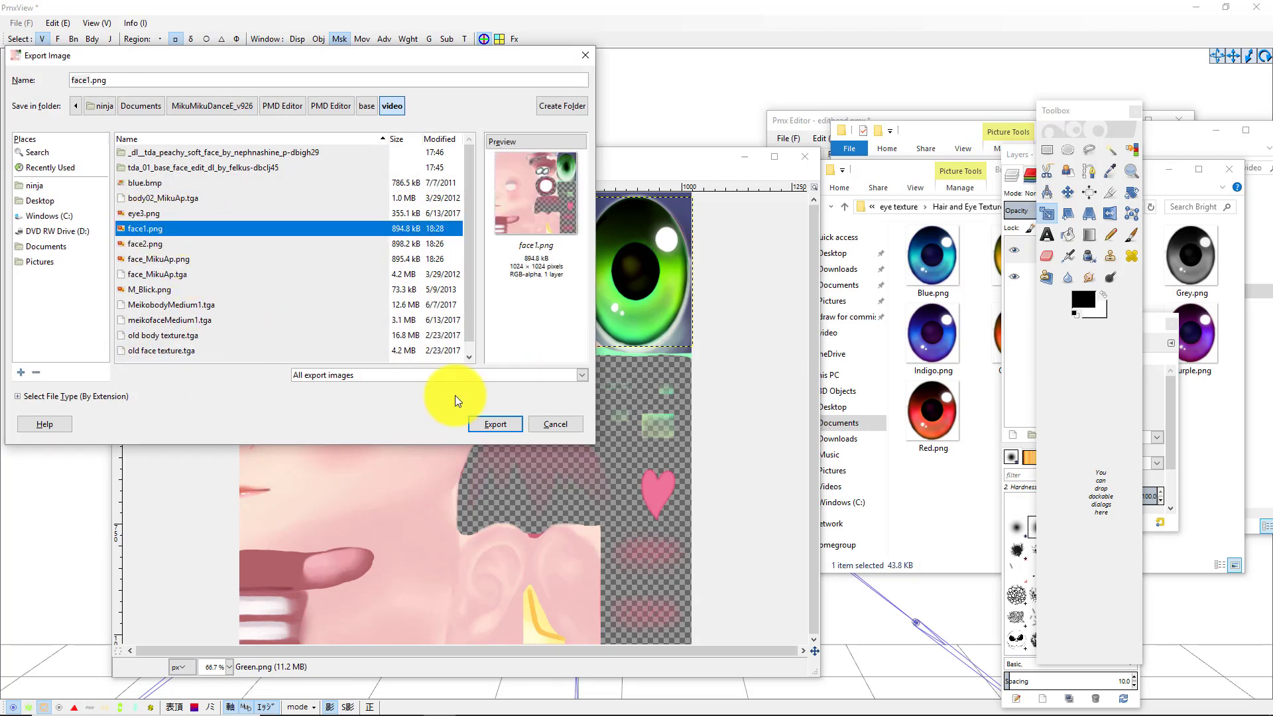
pyautogui.click(499, 424)
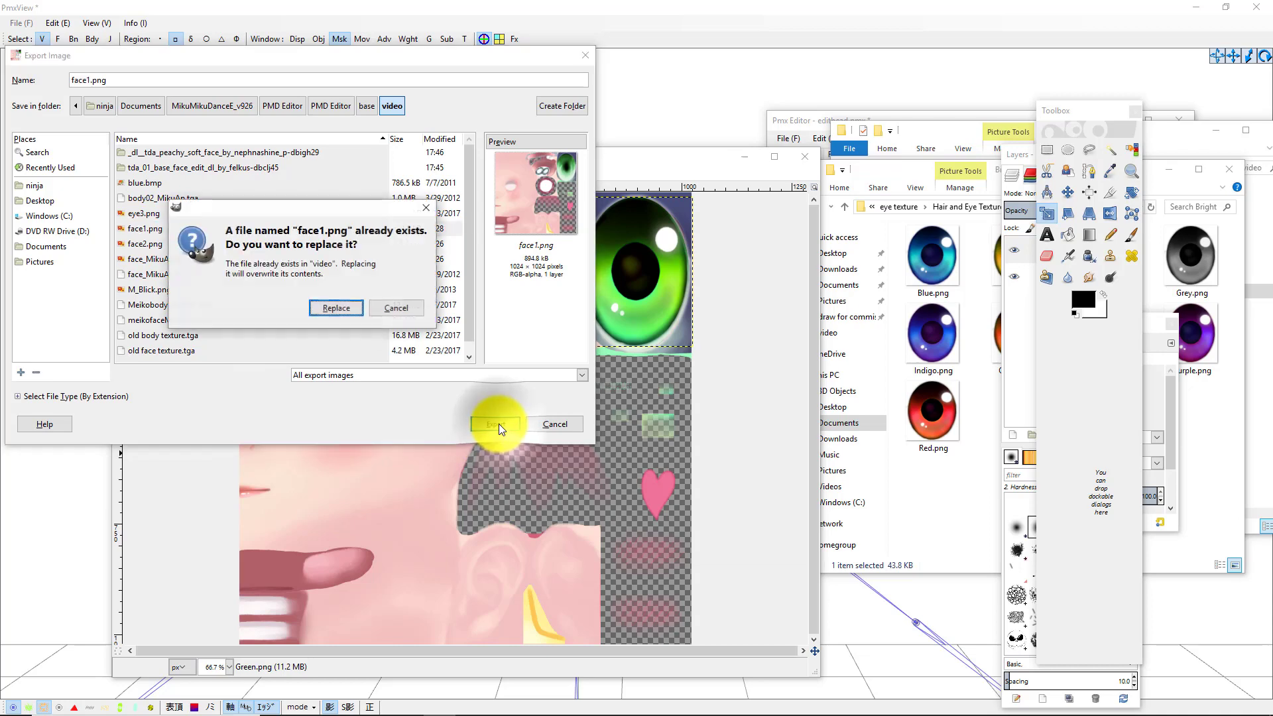
pyautogui.click(348, 308)
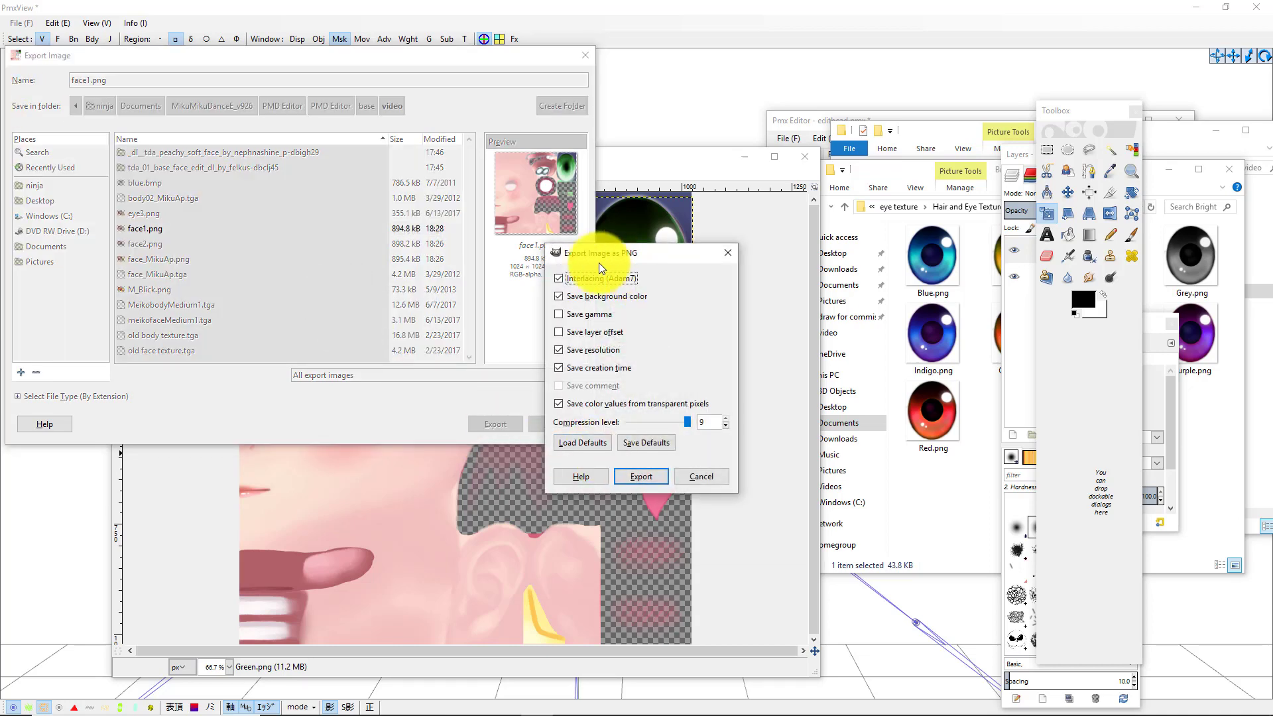
pyautogui.click(630, 475)
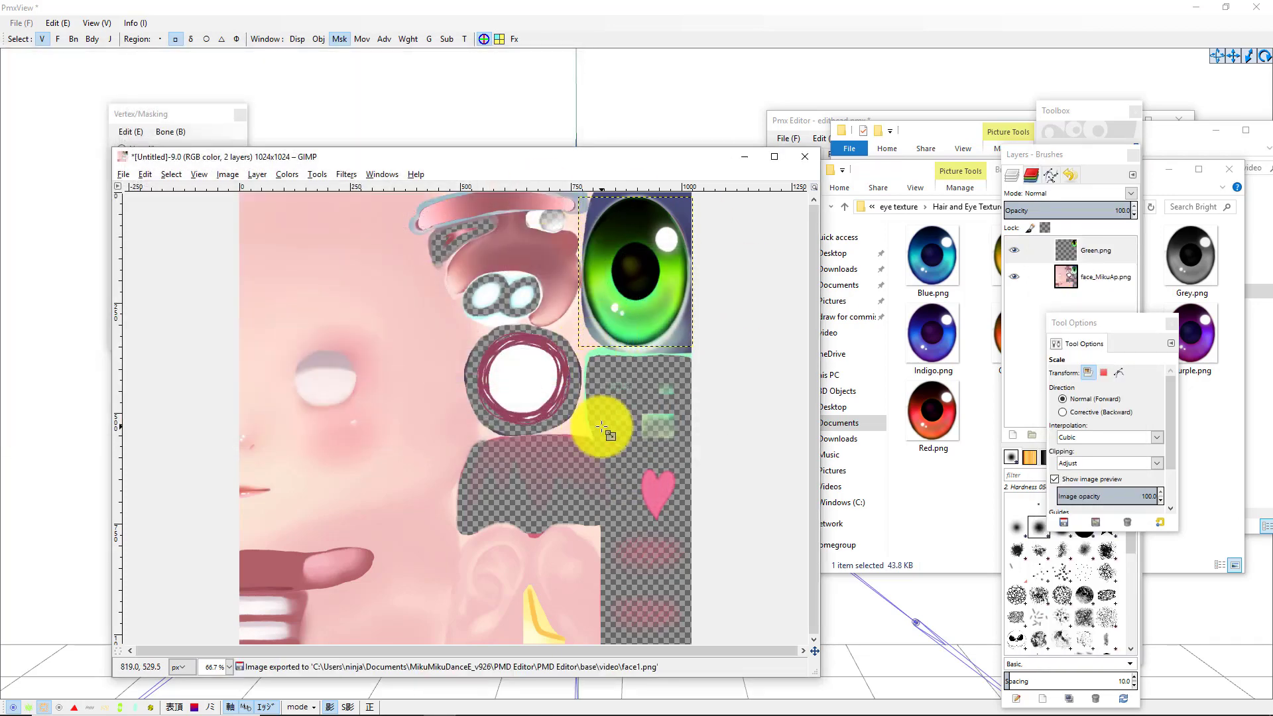
# Move the GIMP image and layers windows aside, add Orange.png from the Bright folder as a layer, and place it over the green eye
pyautogui.moveTo(666, 153); pyautogui.dragTo(660, 115)
pyautogui.moveTo(1059, 156); pyautogui.dragTo(1117, 169)
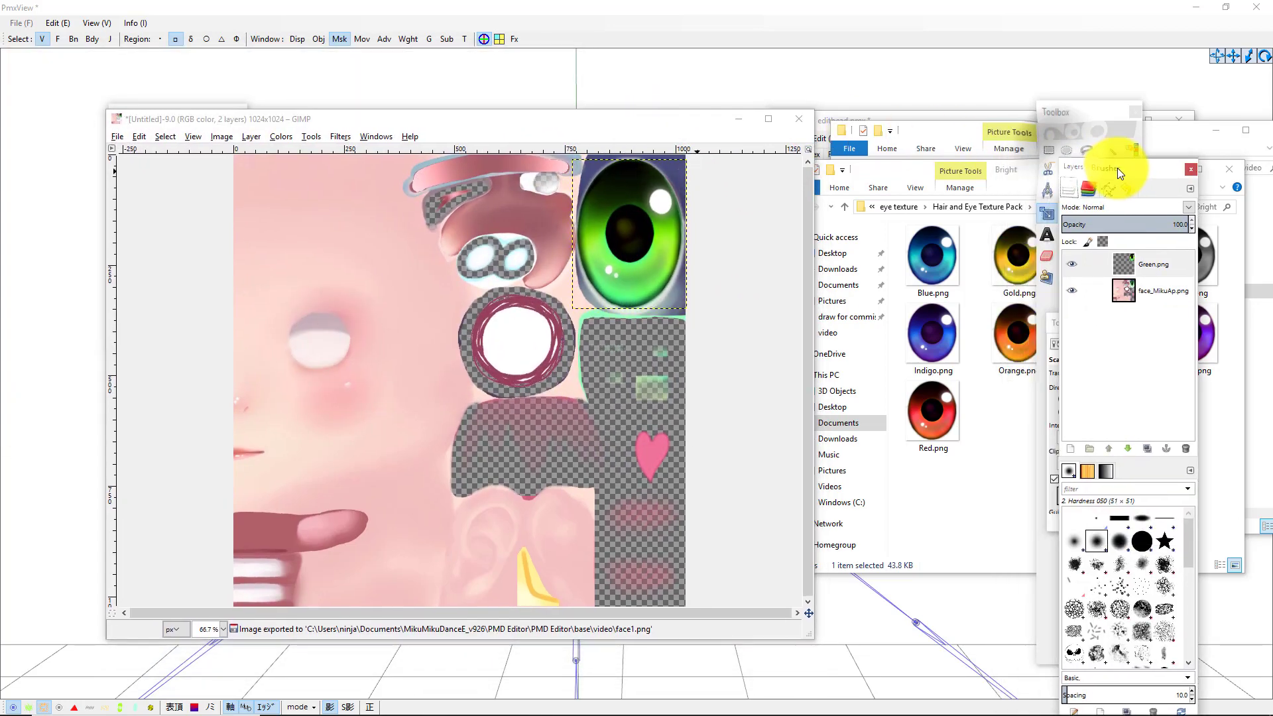
pyautogui.click(1012, 177)
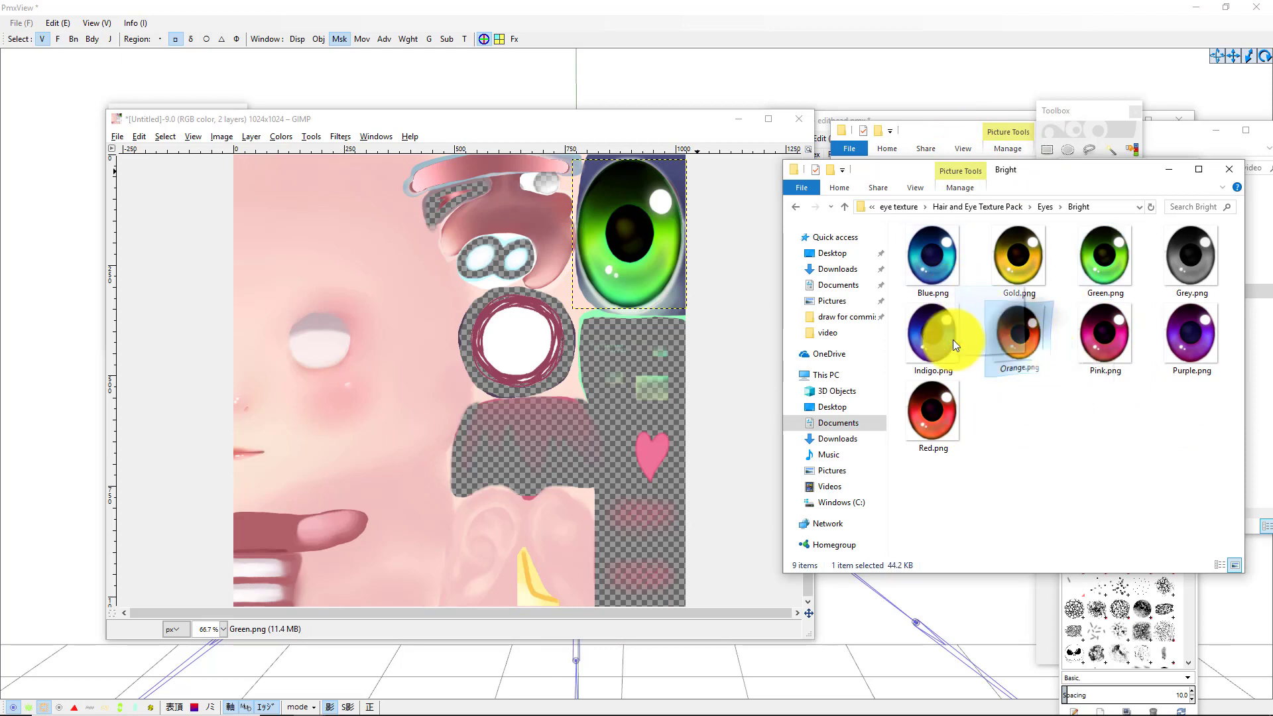
pyautogui.moveTo(1014, 331); pyautogui.dragTo(663, 285)
pyautogui.click(1067, 193)
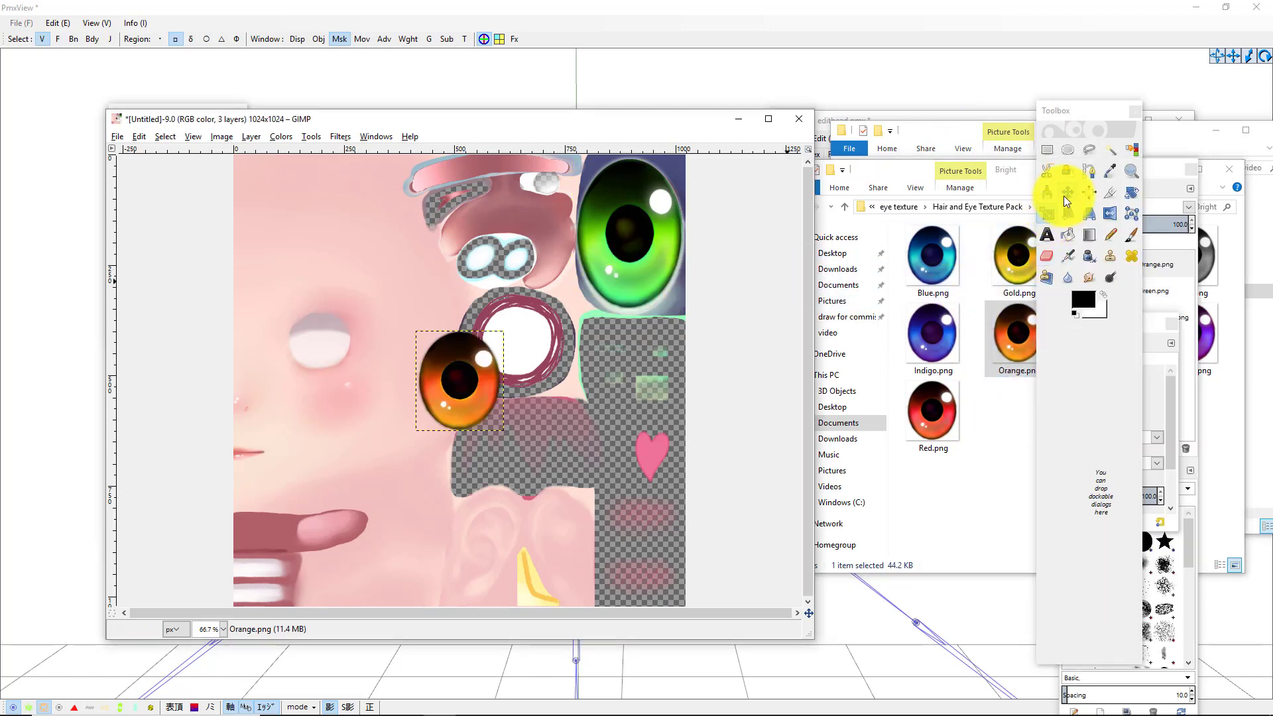
pyautogui.moveTo(480, 387); pyautogui.dragTo(638, 246)
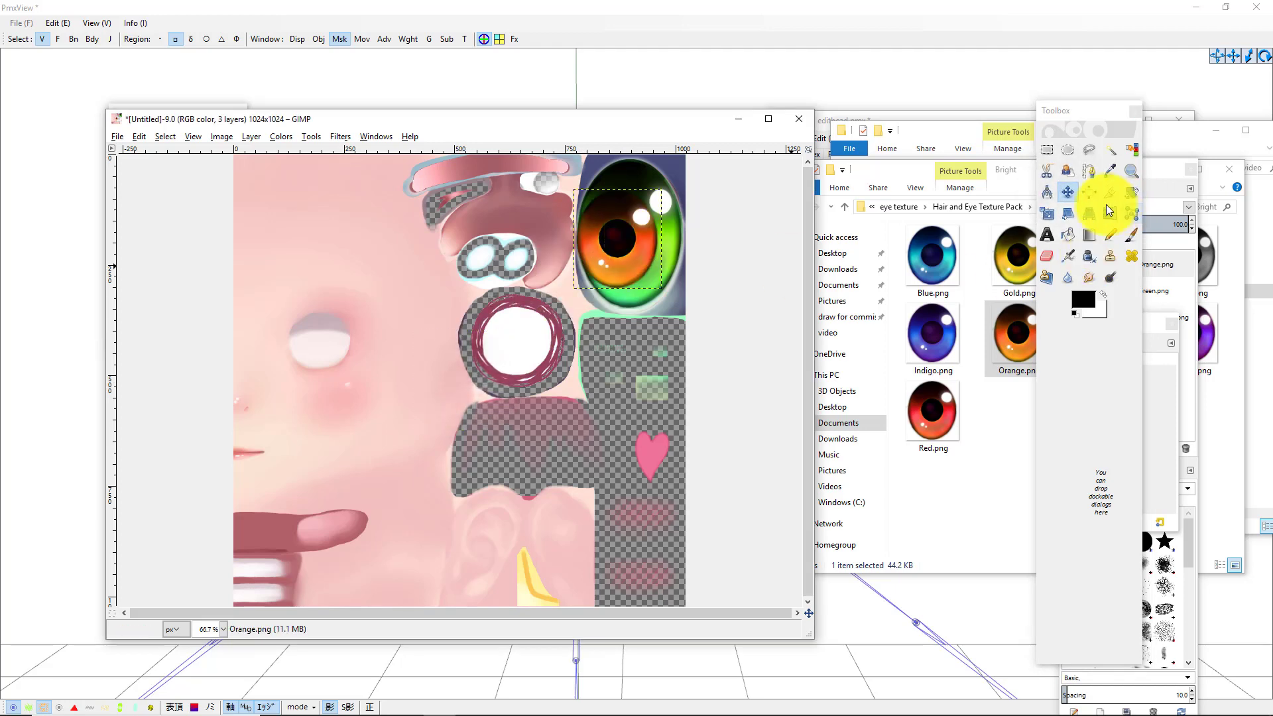
# Scale the Orange.png layer to 269 × 342 px, positioned to cover the green eye
pyautogui.click(1047, 213)
pyautogui.click(666, 285)
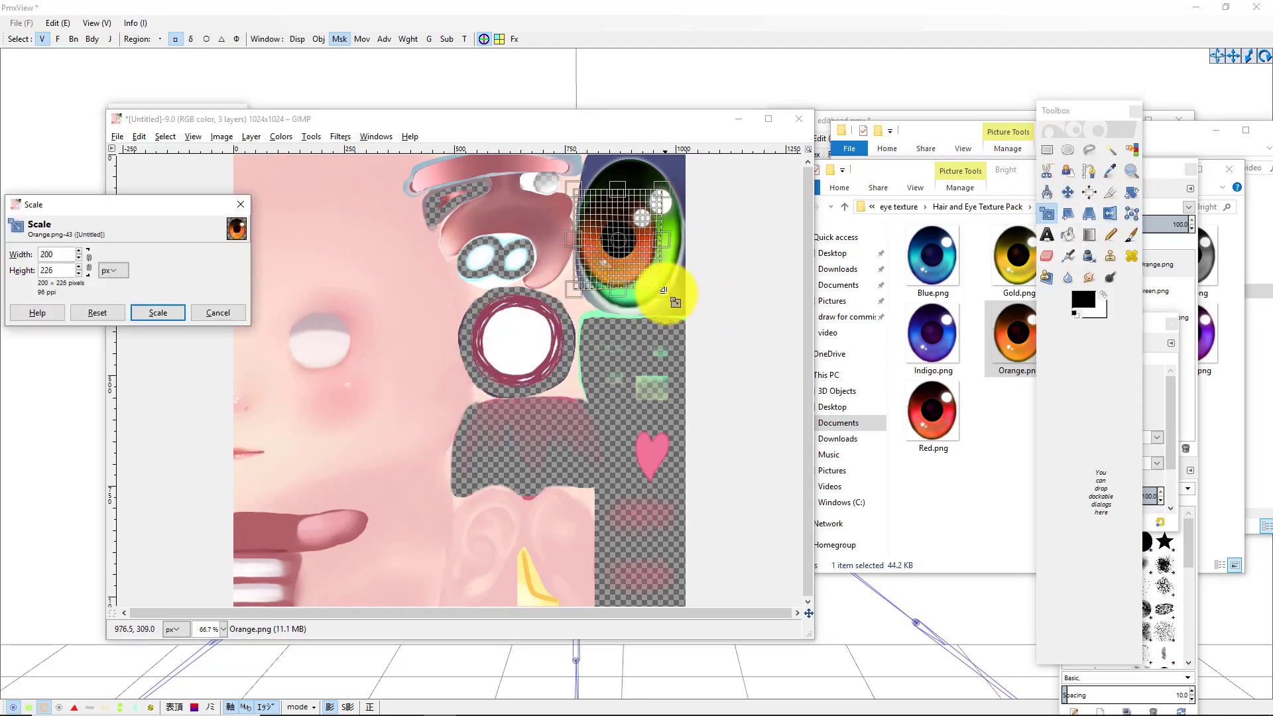
pyautogui.moveTo(701, 325); pyautogui.dragTo(708, 340)
pyautogui.moveTo(639, 270); pyautogui.dragTo(636, 233)
pyautogui.moveTo(692, 306); pyautogui.dragTo(687, 308)
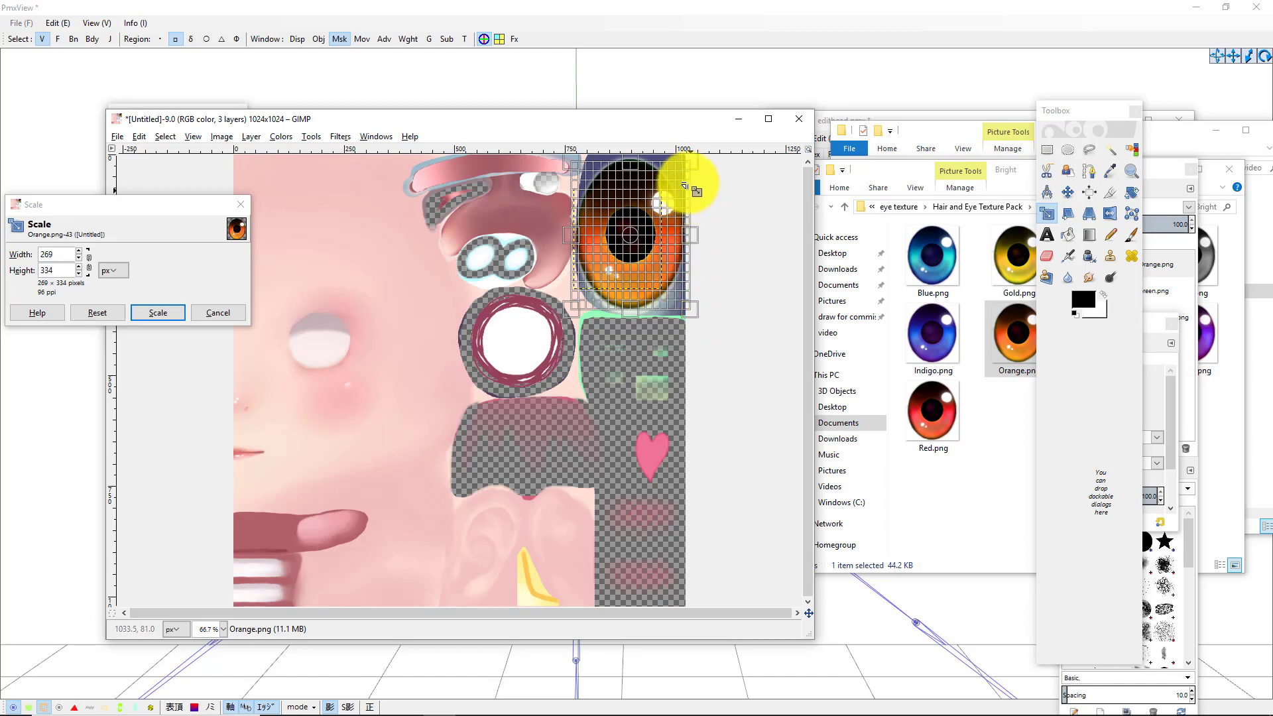
pyautogui.moveTo(683, 171); pyautogui.dragTo(685, 165)
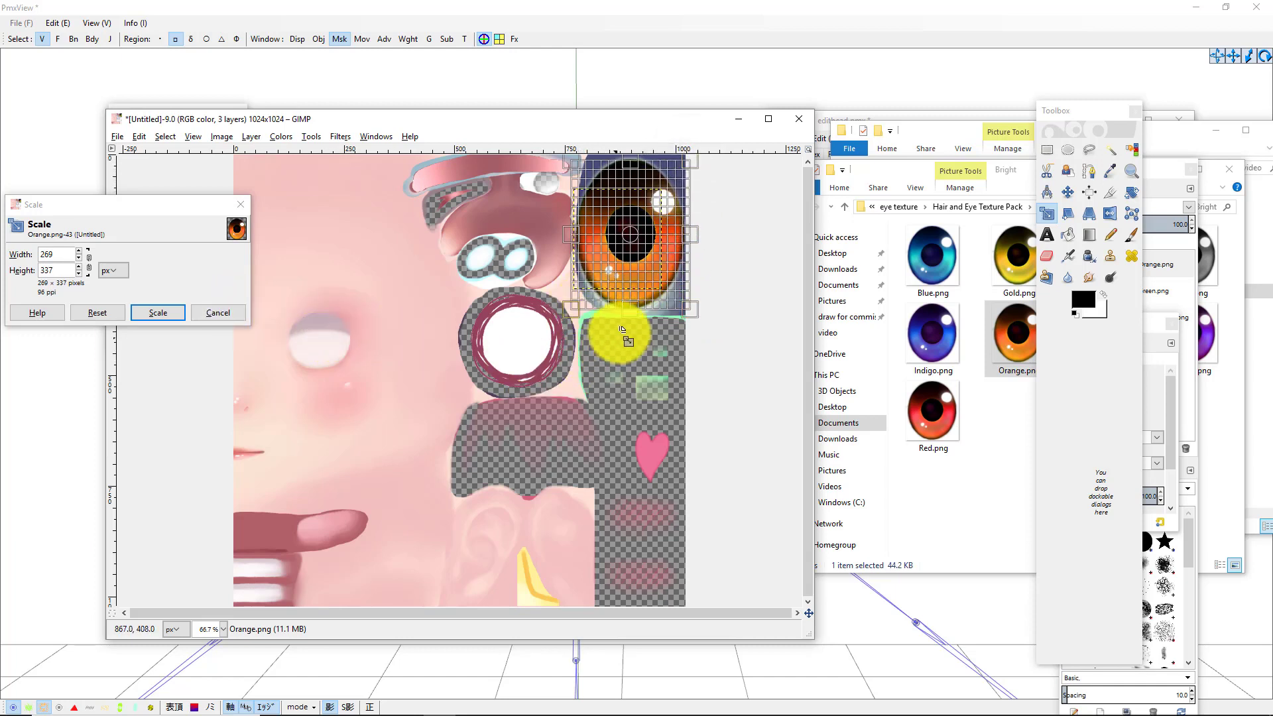
pyautogui.moveTo(624, 316); pyautogui.dragTo(625, 319)
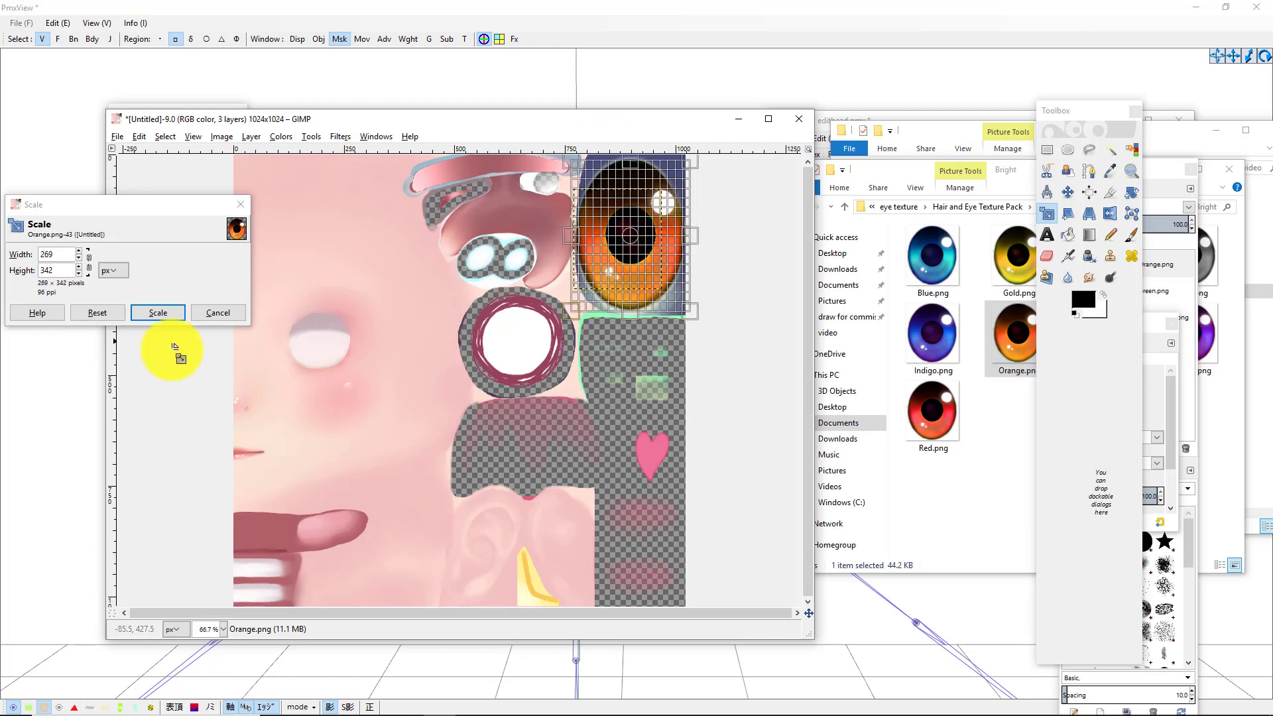
pyautogui.click(160, 313)
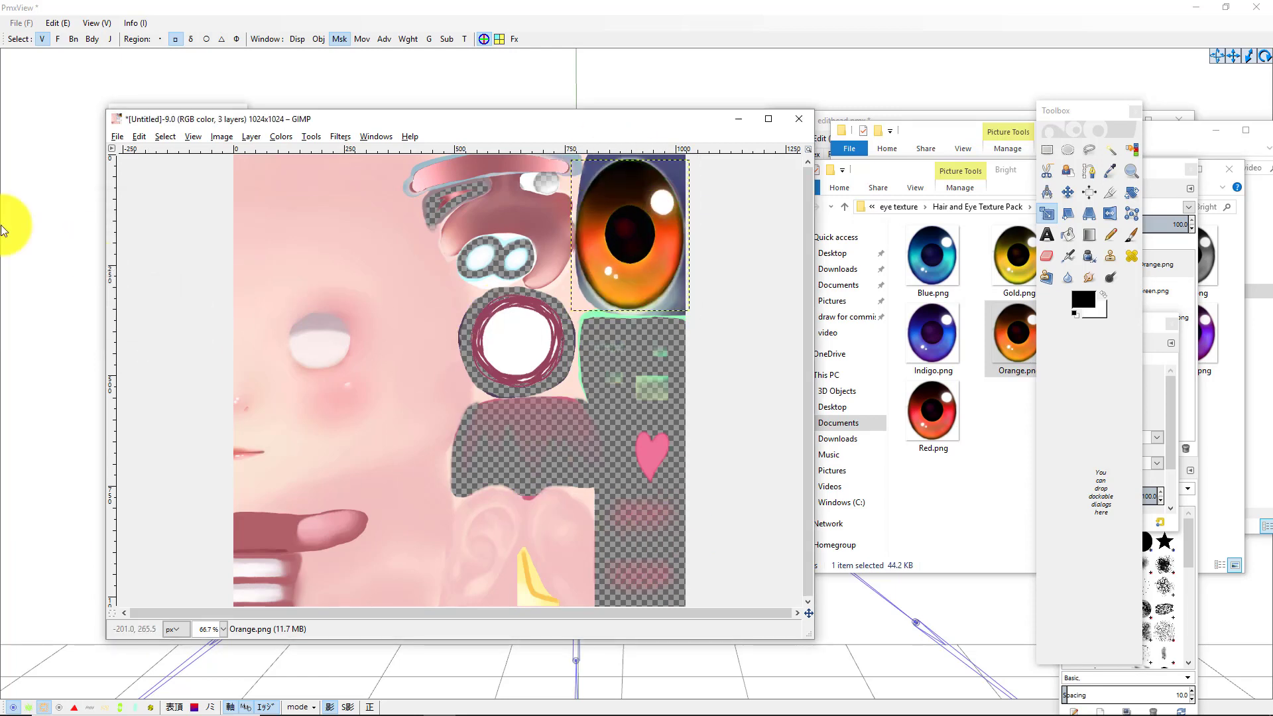
# Export the image with the orange eye over the existing face2.png in the video folder, keeping the offered PNG options
pyautogui.click(117, 136)
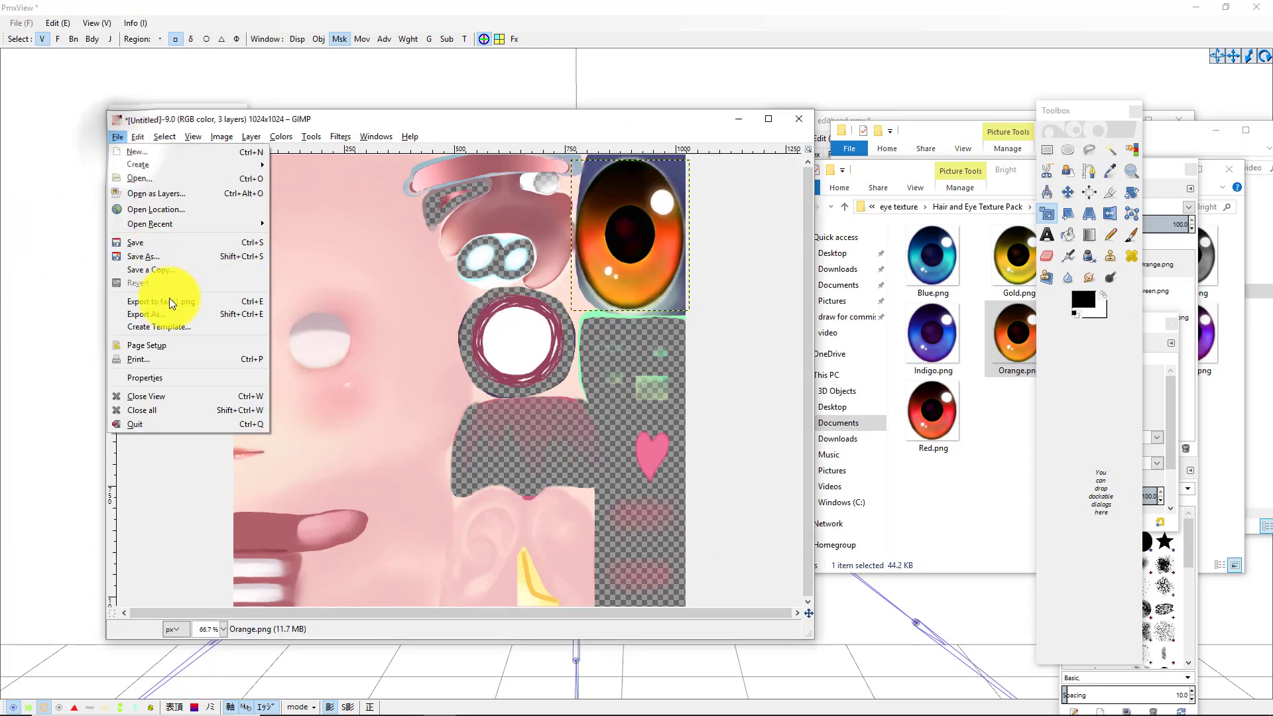
pyautogui.click(158, 314)
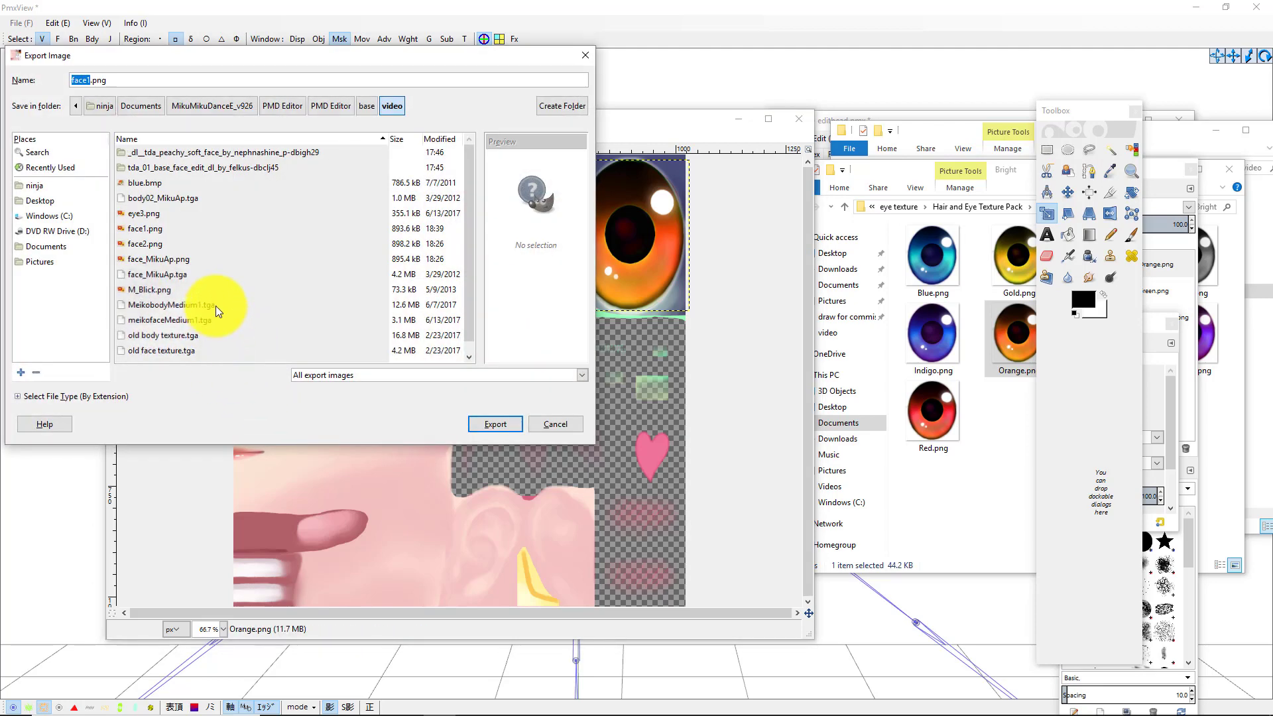
pyautogui.doubleClick(143, 244)
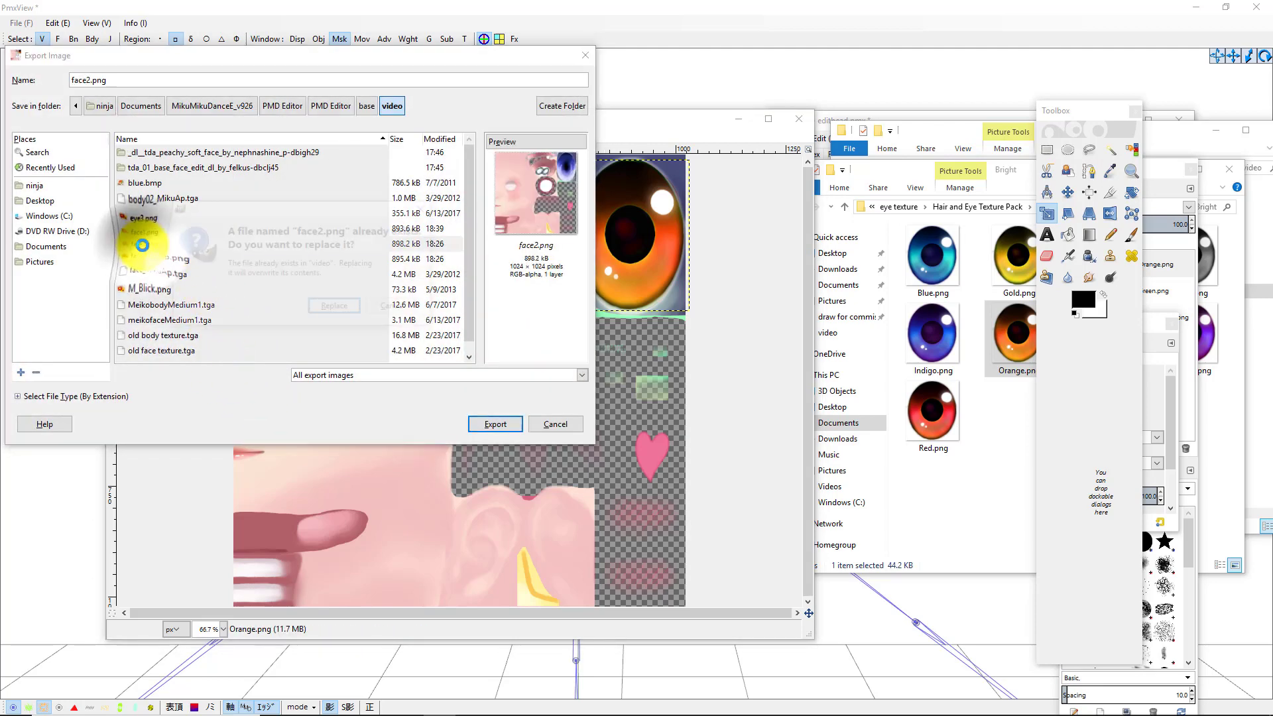
pyautogui.click(328, 307)
pyautogui.click(642, 478)
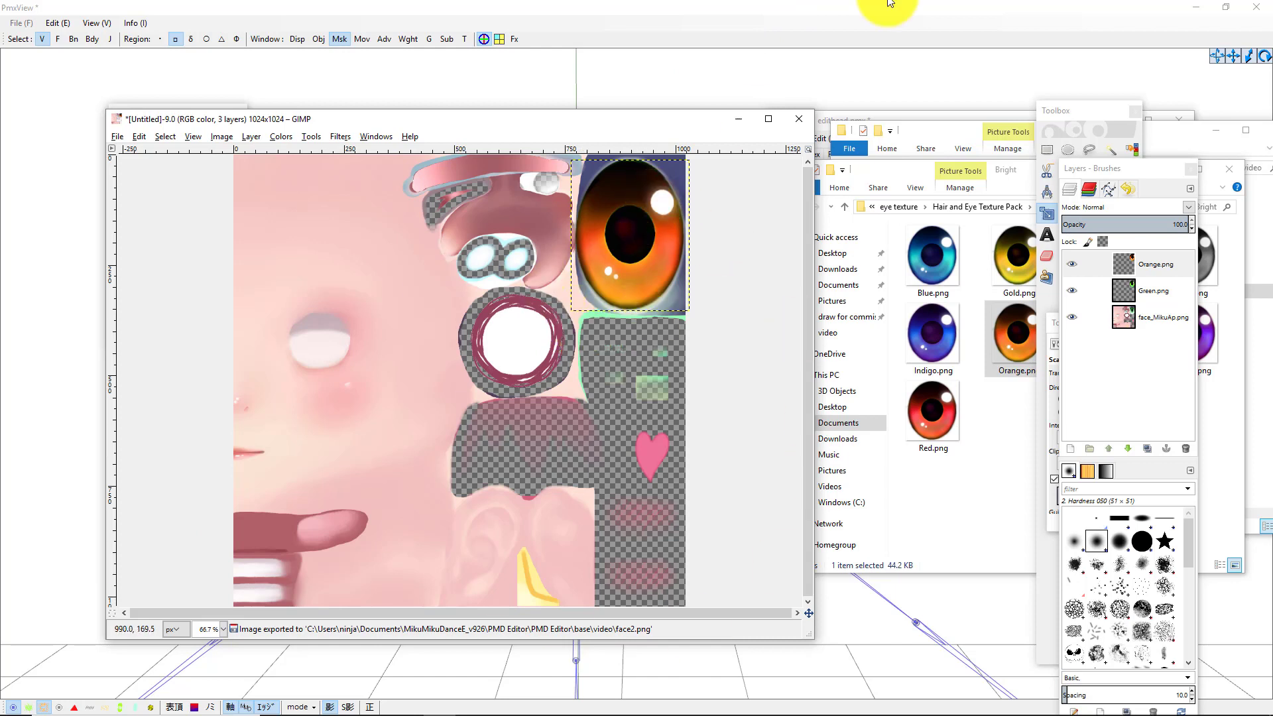
# Switch back to PmxEditor and set the eyes material's texture to face1.png
pyautogui.click(885, 26)
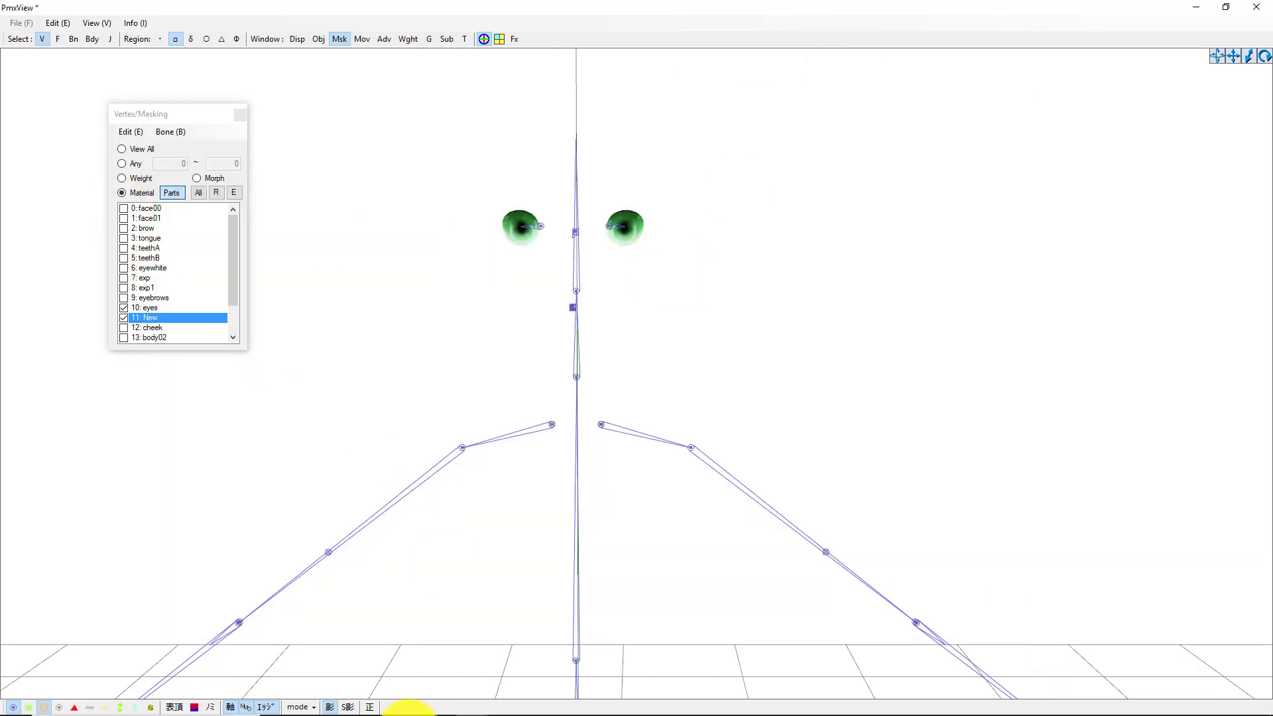
pyautogui.moveTo(464, 703)
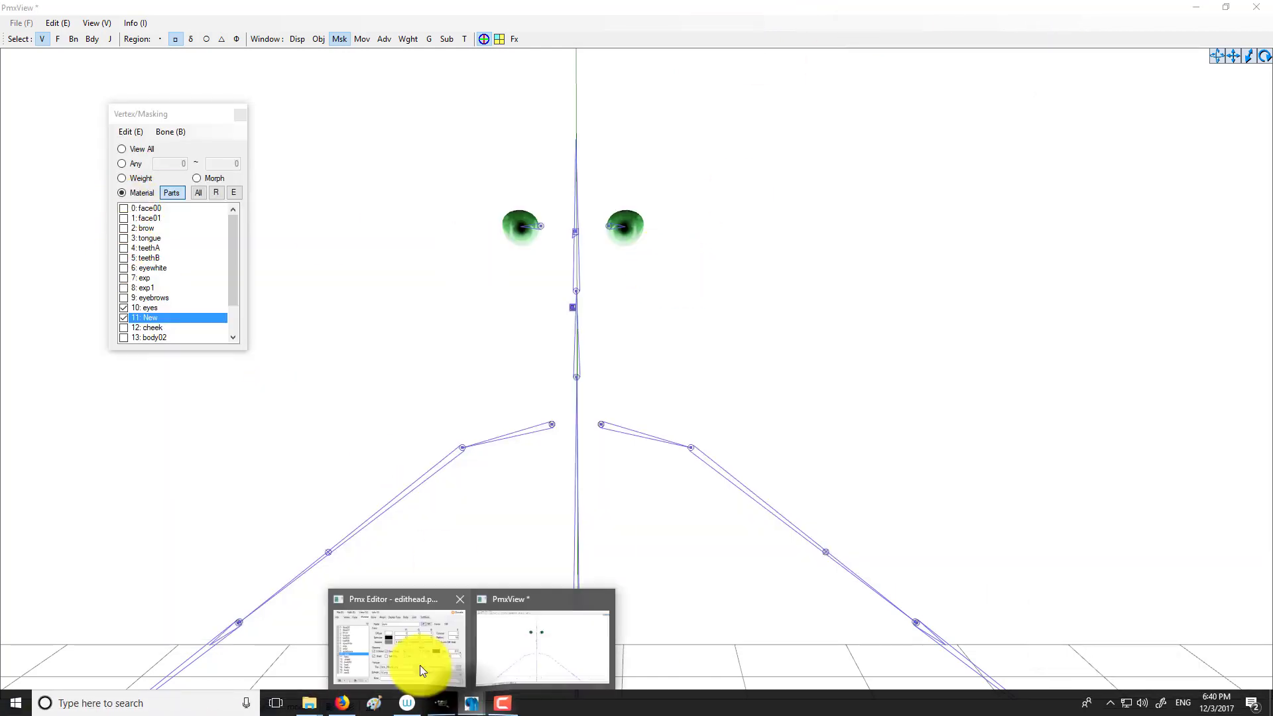
pyautogui.click(420, 665)
pyautogui.moveTo(1021, 315); pyautogui.dragTo(853, 313)
pyautogui.write('f')
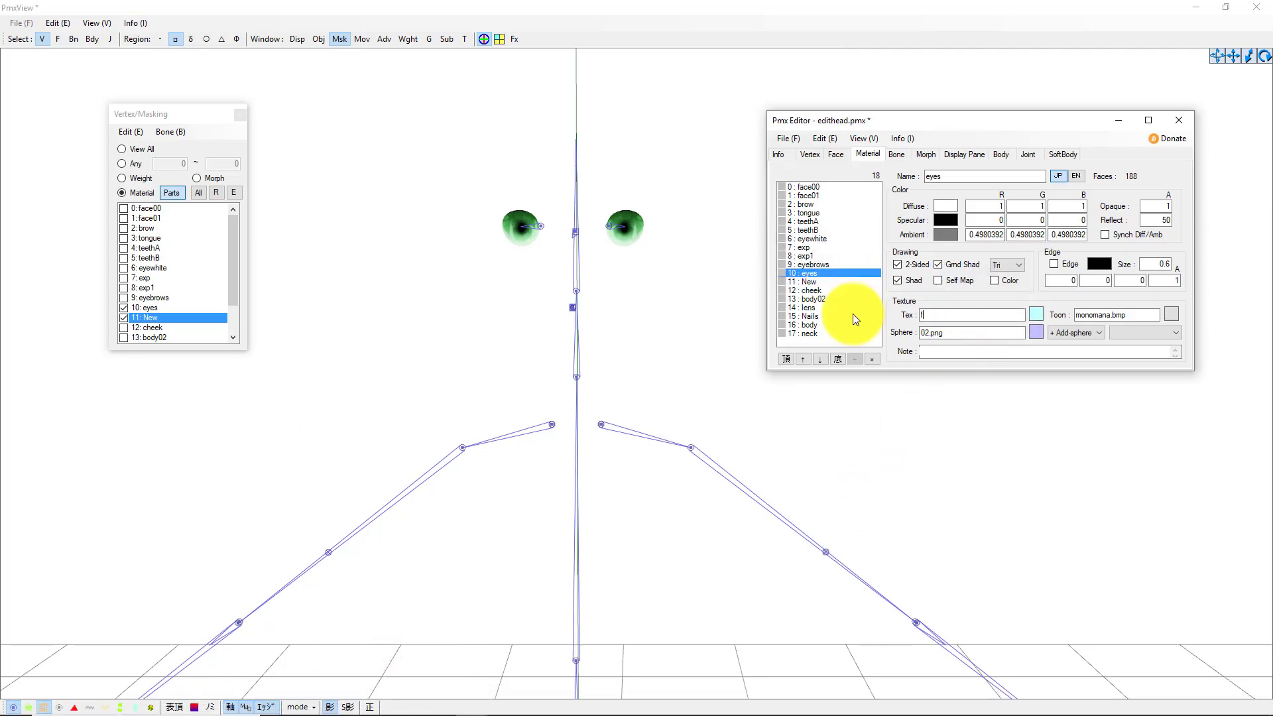
pyautogui.write('ace1.png')
# Set the texture of the New material to face2.png
pyautogui.click(808, 282)
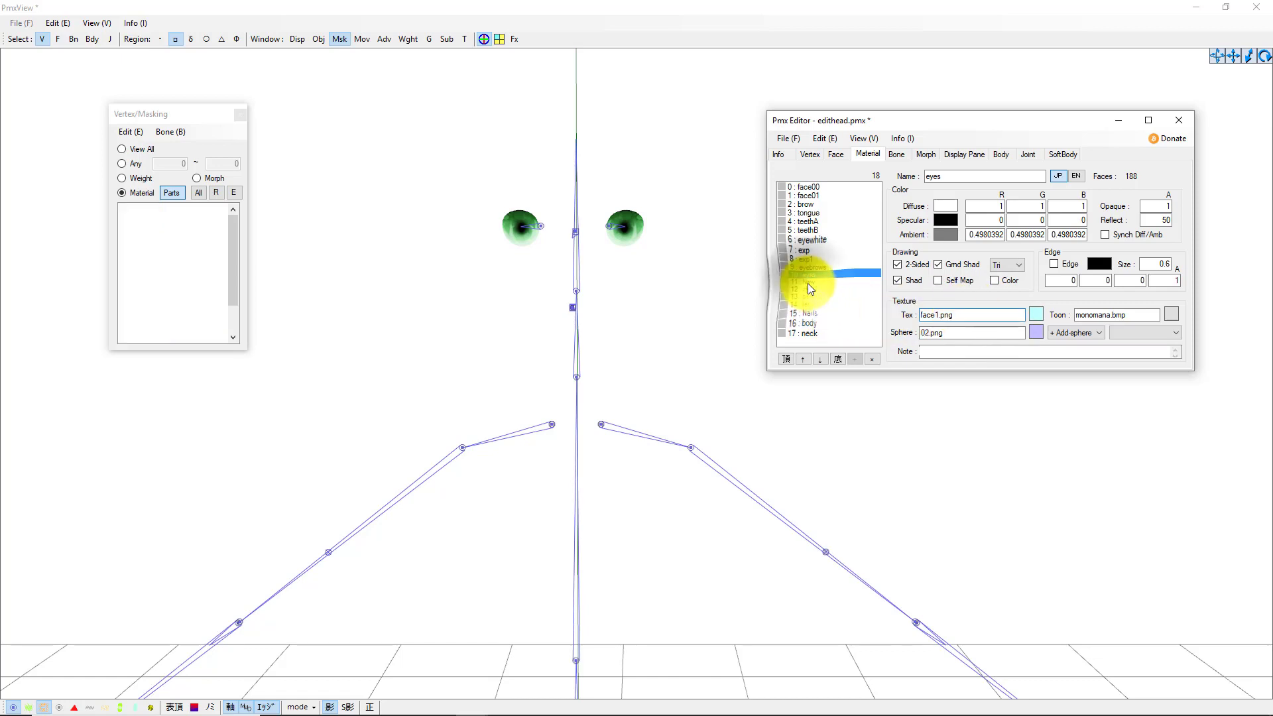
pyautogui.moveTo(994, 320); pyautogui.dragTo(861, 321)
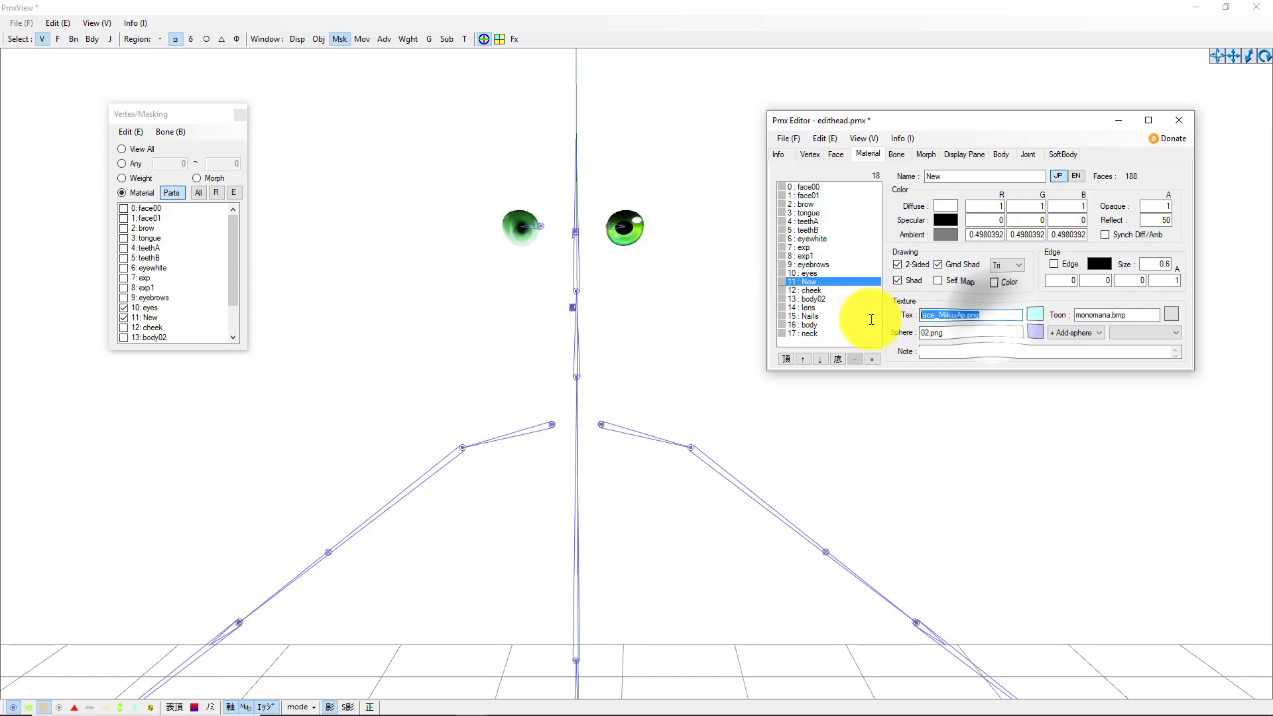
pyautogui.write('f')
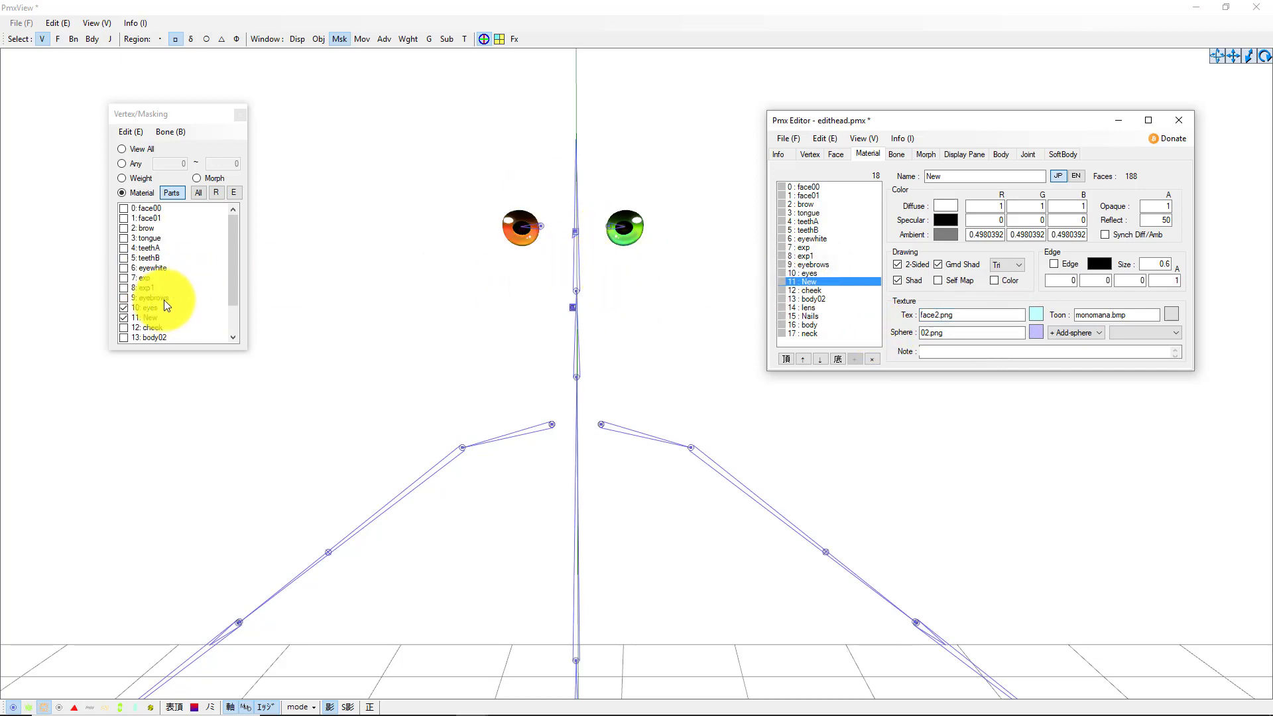
# Turn on the visibility of all remaining materials, from face00 through neck, so the whole model is displayed
pyautogui.moveTo(123, 328); pyautogui.dragTo(125, 217)
pyautogui.click(124, 218)
pyautogui.click(125, 210)
pyautogui.scroll(-2, 145, 293)
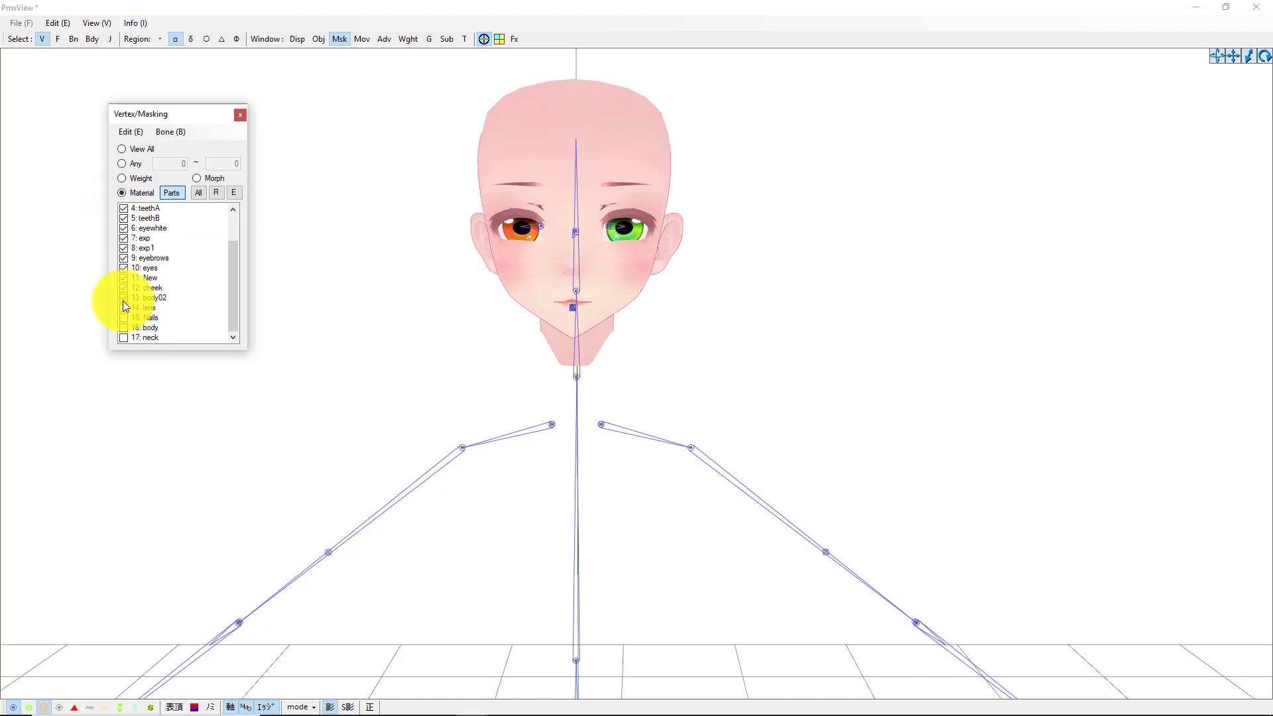
pyautogui.click(126, 309)
pyautogui.moveTo(126, 309); pyautogui.dragTo(125, 332)
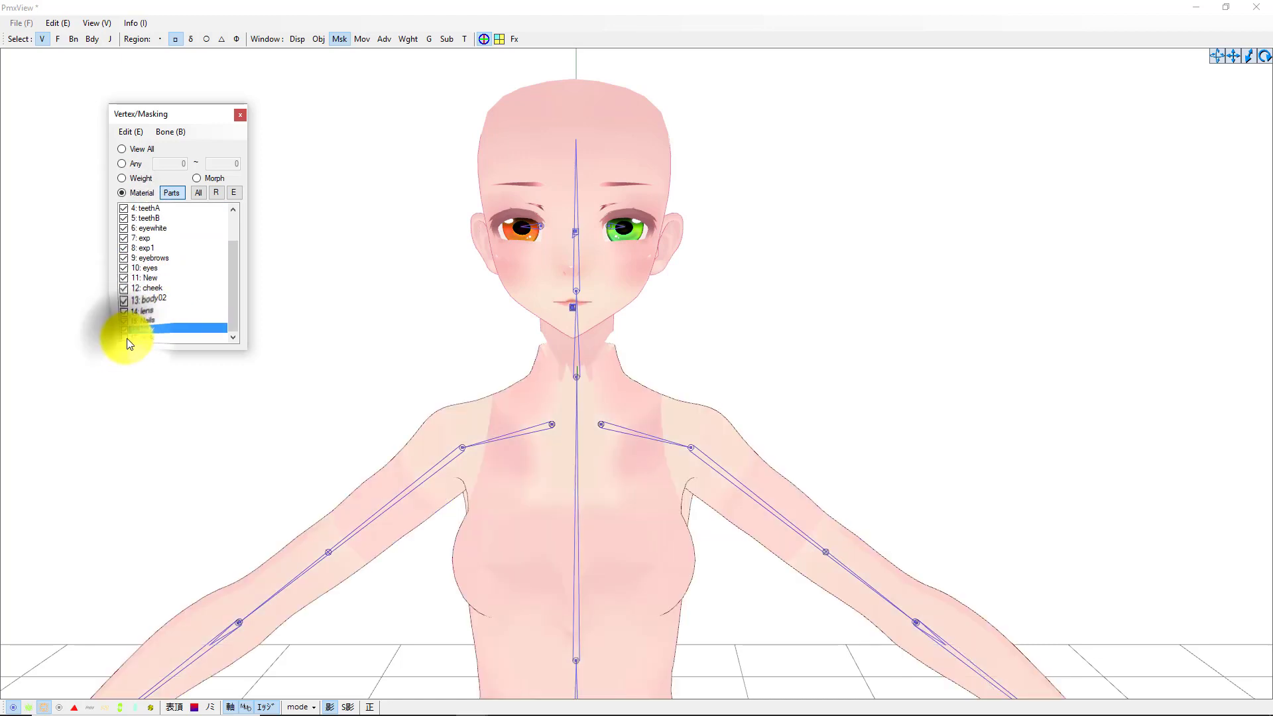
pyautogui.click(126, 338)
# Examine the two differently coloured eyes up close and the assembled model from head to feet
pyautogui.scroll(-1, 300, 309)
pyautogui.scroll(3, 515, 392)
pyautogui.moveTo(385, 343); pyautogui.dragTo(483, 281, button='right')
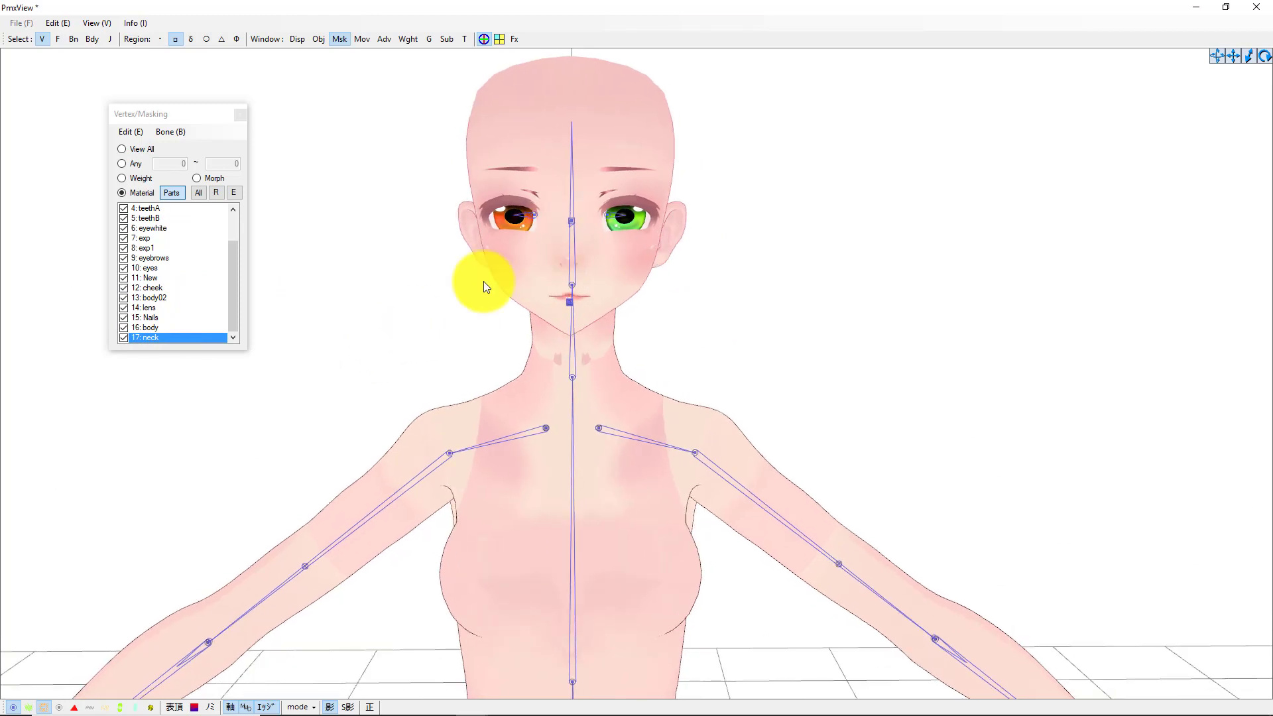
pyautogui.scroll(2, 200, 253)
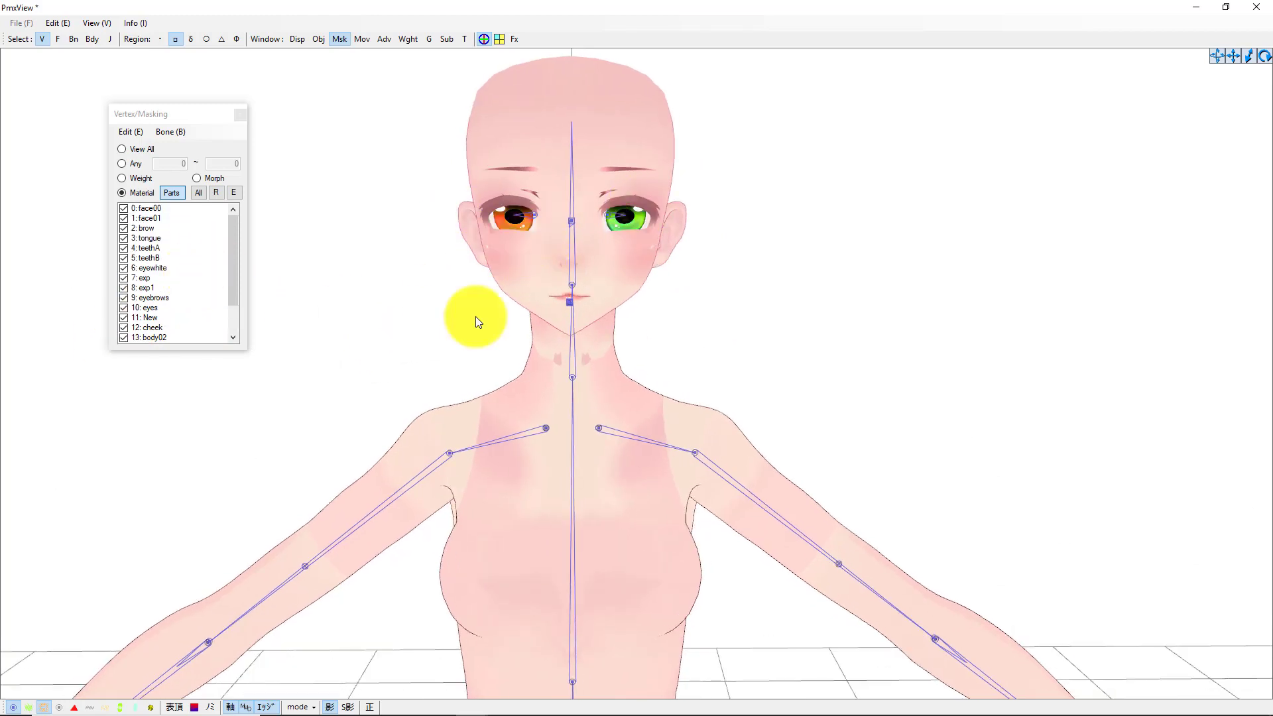
pyautogui.scroll(-4, 531, 331)
pyautogui.moveTo(1234, 58); pyautogui.dragTo(1235, 57)
pyautogui.scroll(-2, 798, 276)
pyautogui.scroll(-2, 796, 312)
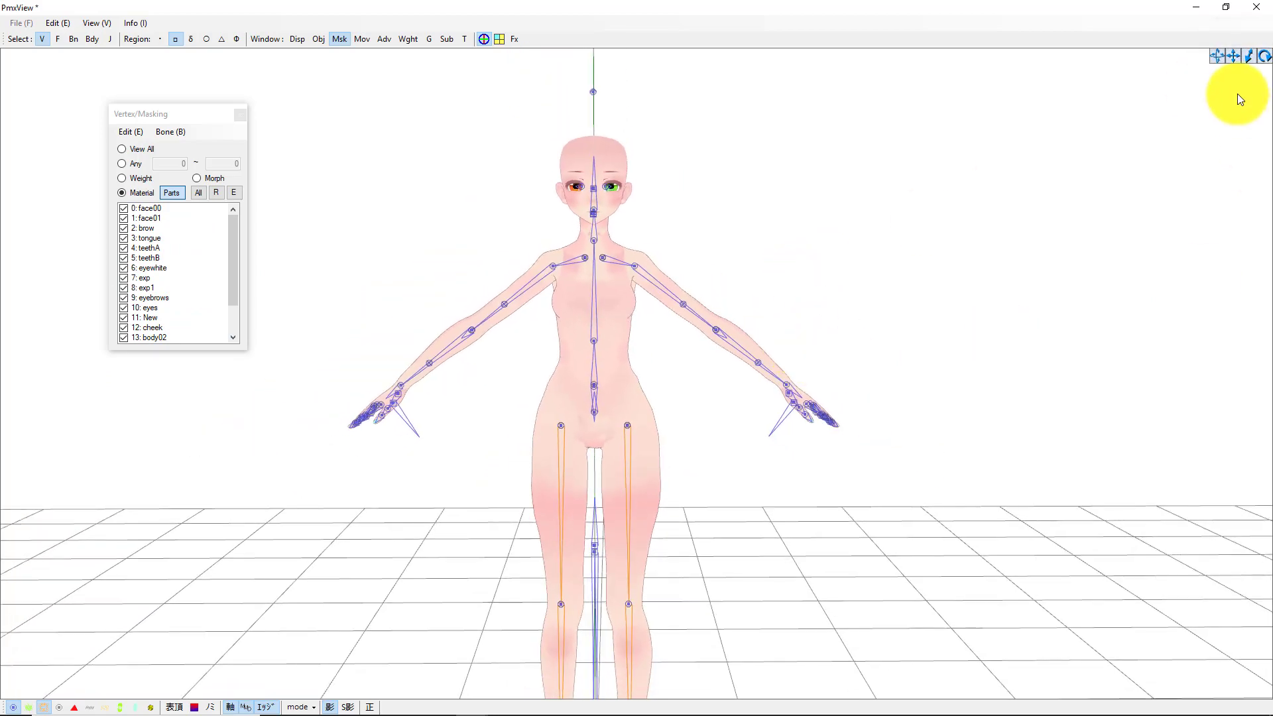
pyautogui.scroll(-3, 733, 489)
pyautogui.moveTo(736, 488); pyautogui.dragTo(740, 493, button='right')
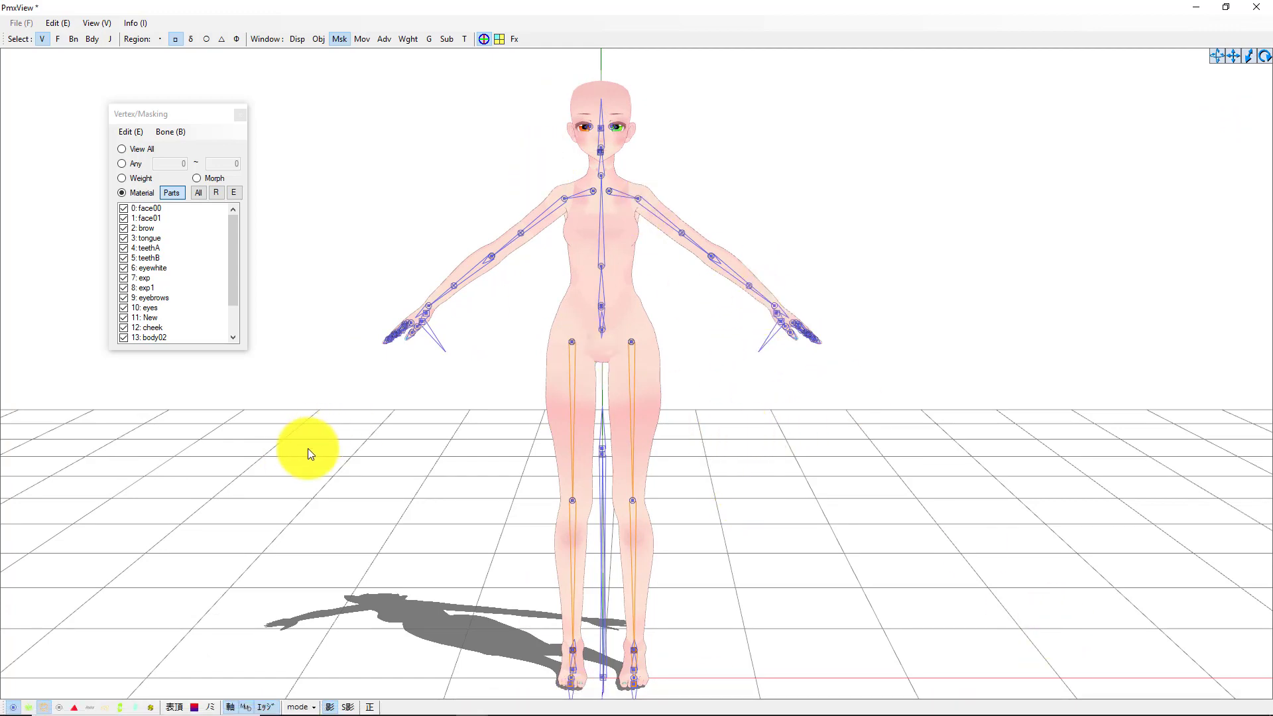
pyautogui.moveTo(558, 471); pyautogui.dragTo(614, 497, button='right')
pyautogui.moveTo(428, 706)
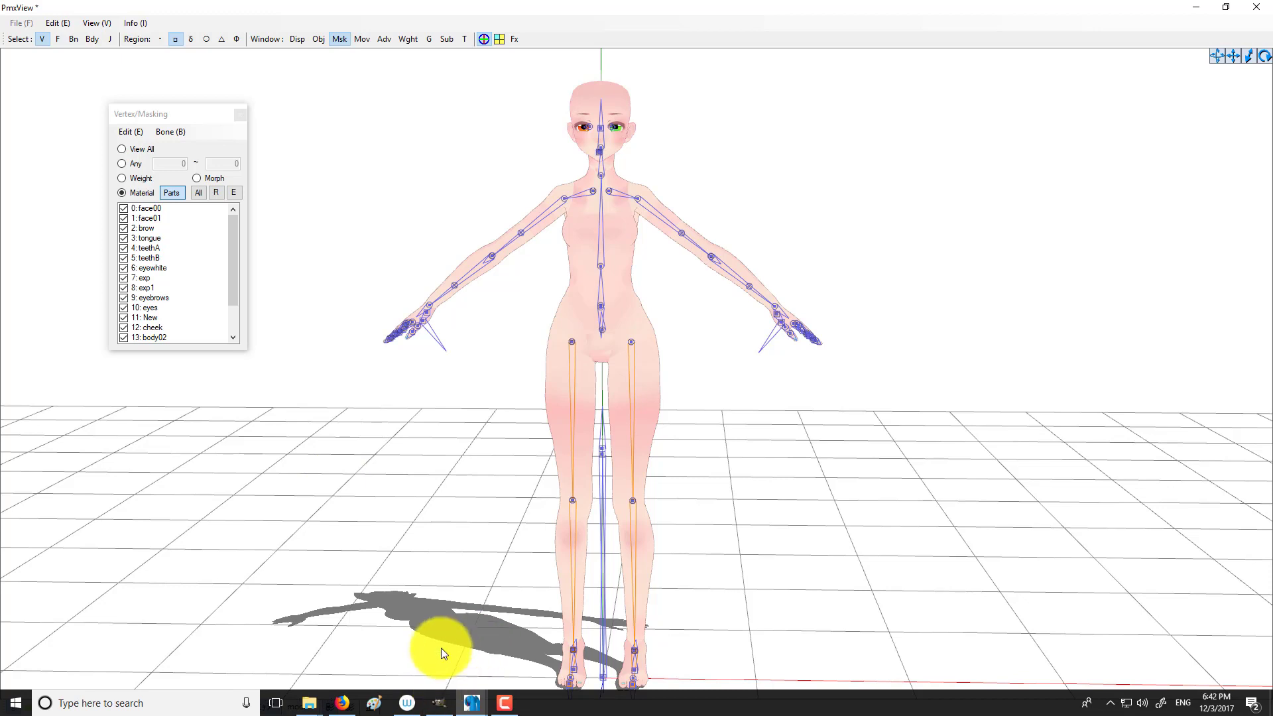
pyautogui.click(504, 706)
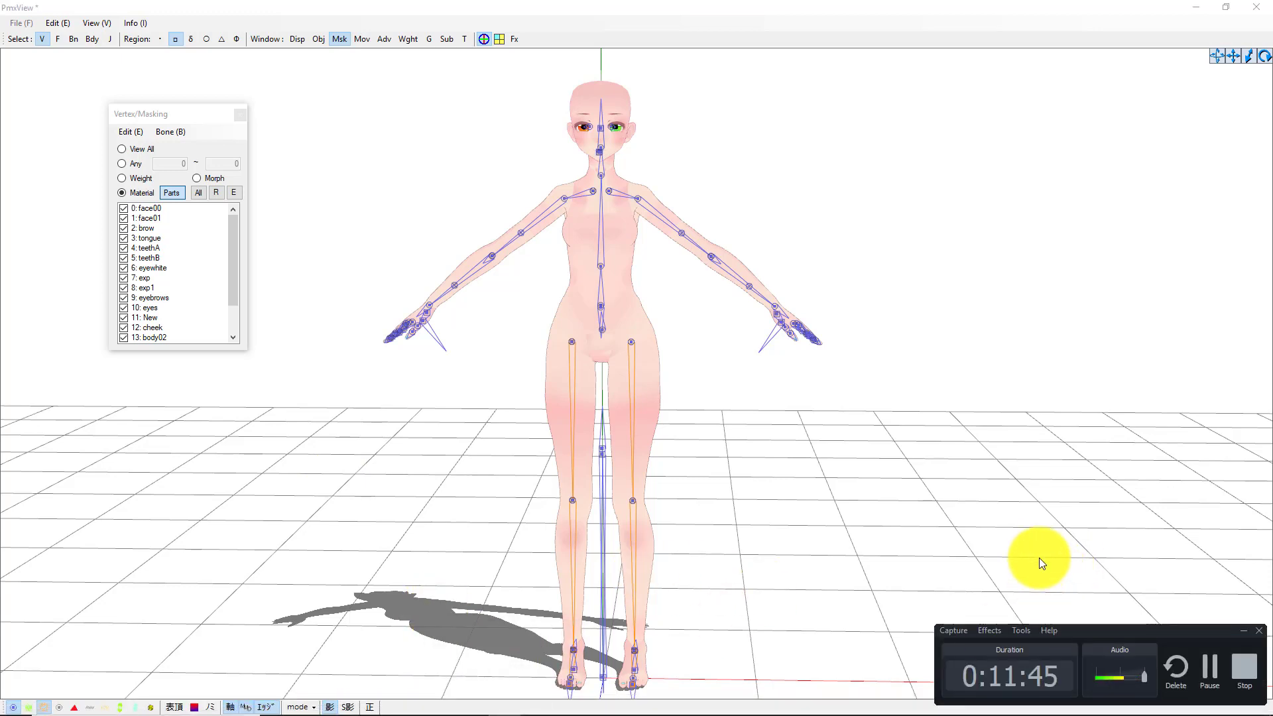